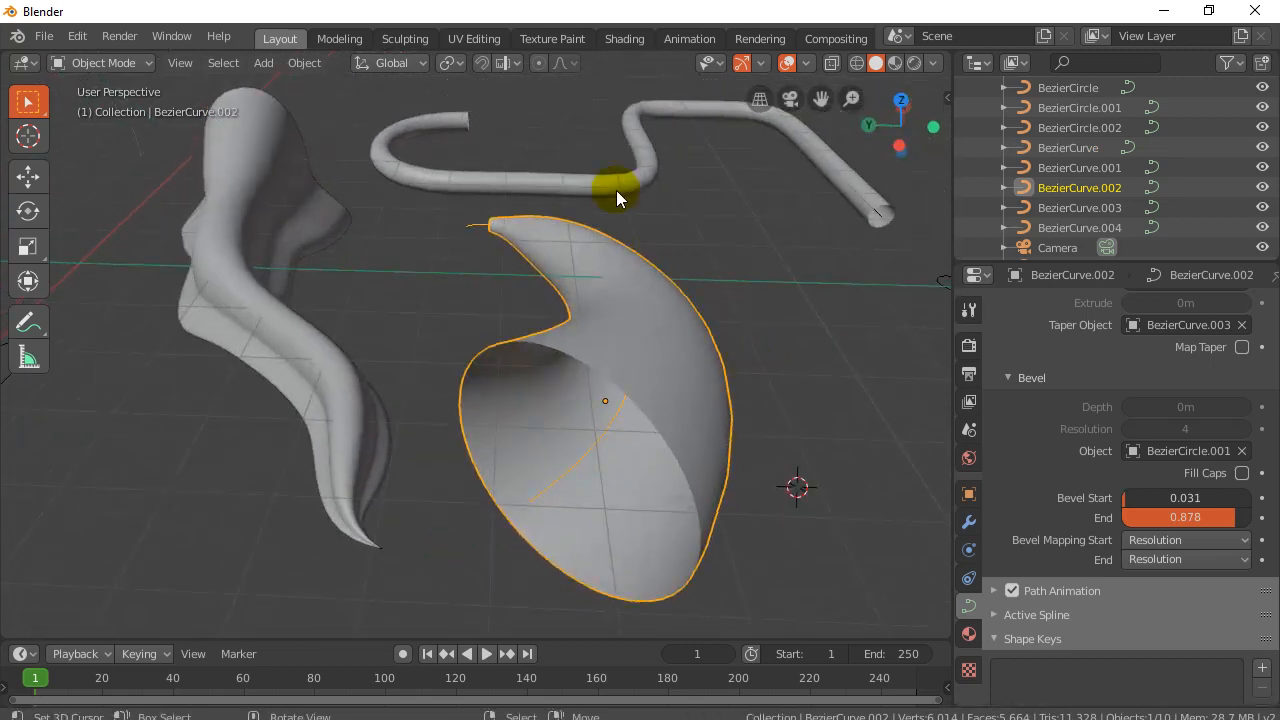
Inspect the finished bent pipe, horn and twisted tapered curve objects from several angles.
{"action": "left_click", "coordinate": [616, 190]}
{"action": "scroll", "coordinate": [723, 286], "scroll_direction": "up", "scroll_amount": 4}
{"action": "scroll", "coordinate": [700, 250], "scroll_direction": "down", "scroll_amount": 5}
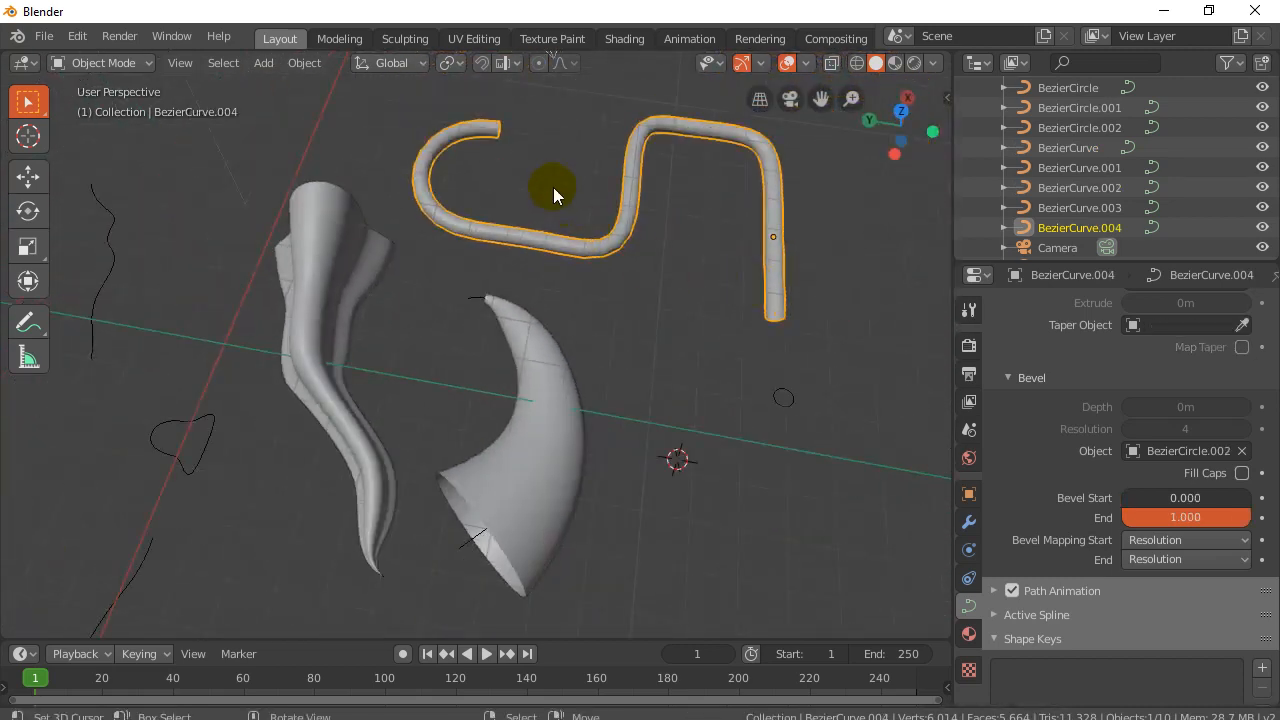
{"action": "scroll", "coordinate": [645, 141], "scroll_direction": "up", "scroll_amount": 4}
{"action": "middle_click_drag", "start_coordinate": [578, 274], "coordinate": [419, 290]}
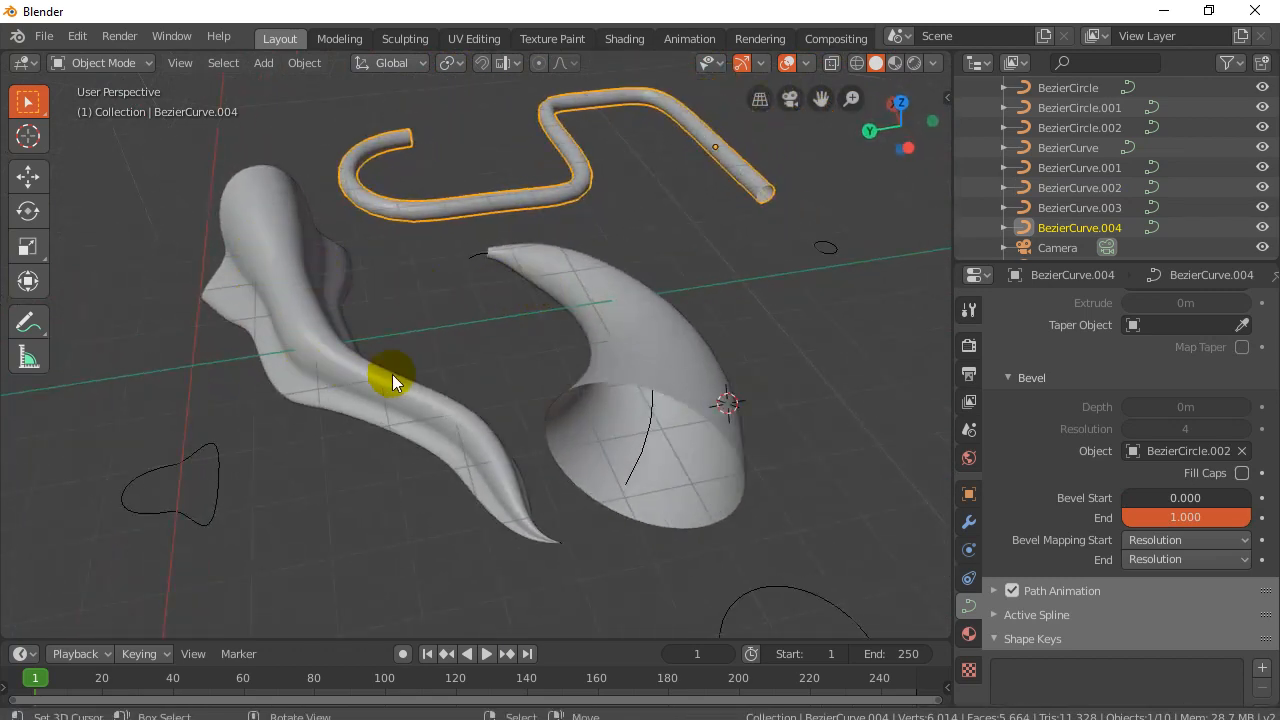
{"action": "middle_click_drag", "start_coordinate": [453, 327], "coordinate": [353, 302]}
{"action": "left_click", "coordinate": [311, 252]}
{"action": "left_click", "coordinate": [522, 350]}
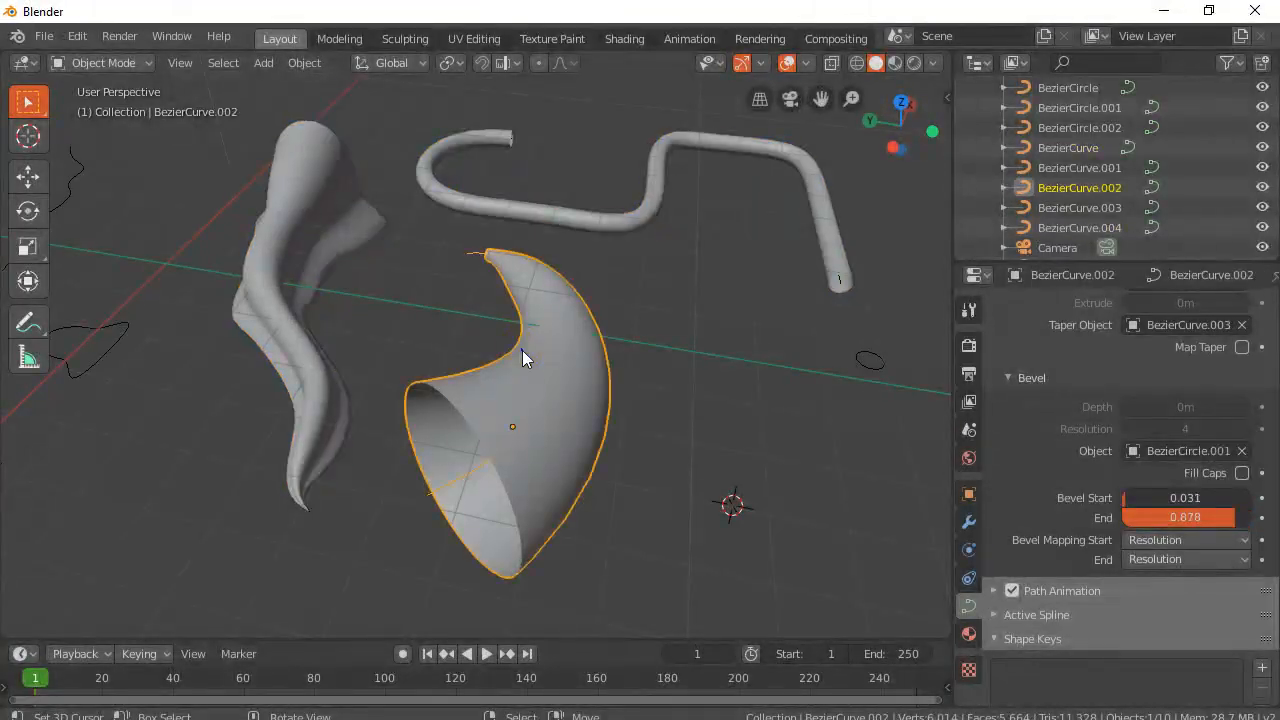
{"action": "left_click", "coordinate": [555, 215]}
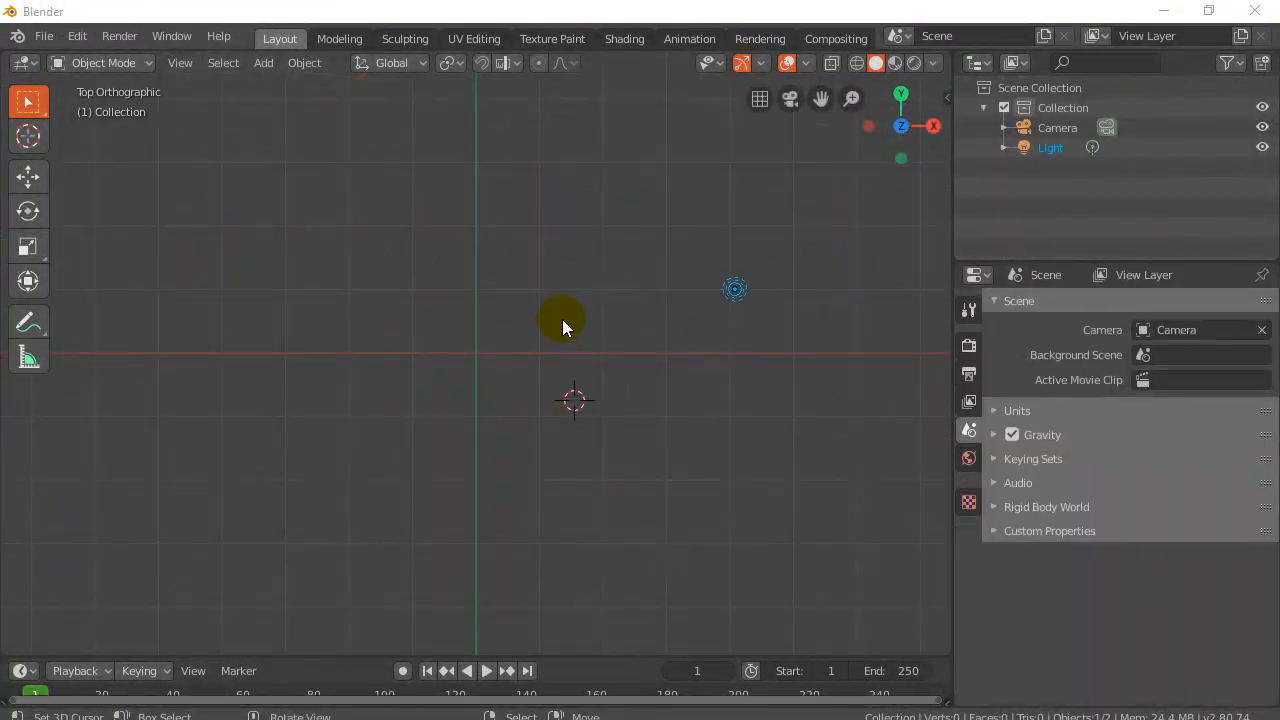
Add a Bezier circle in top view and move it about 3.9 m along negative X and 0.9 m along positive Y.
{"action": "middle_click_drag", "start_coordinate": [680, 386], "coordinate": [510, 358]}
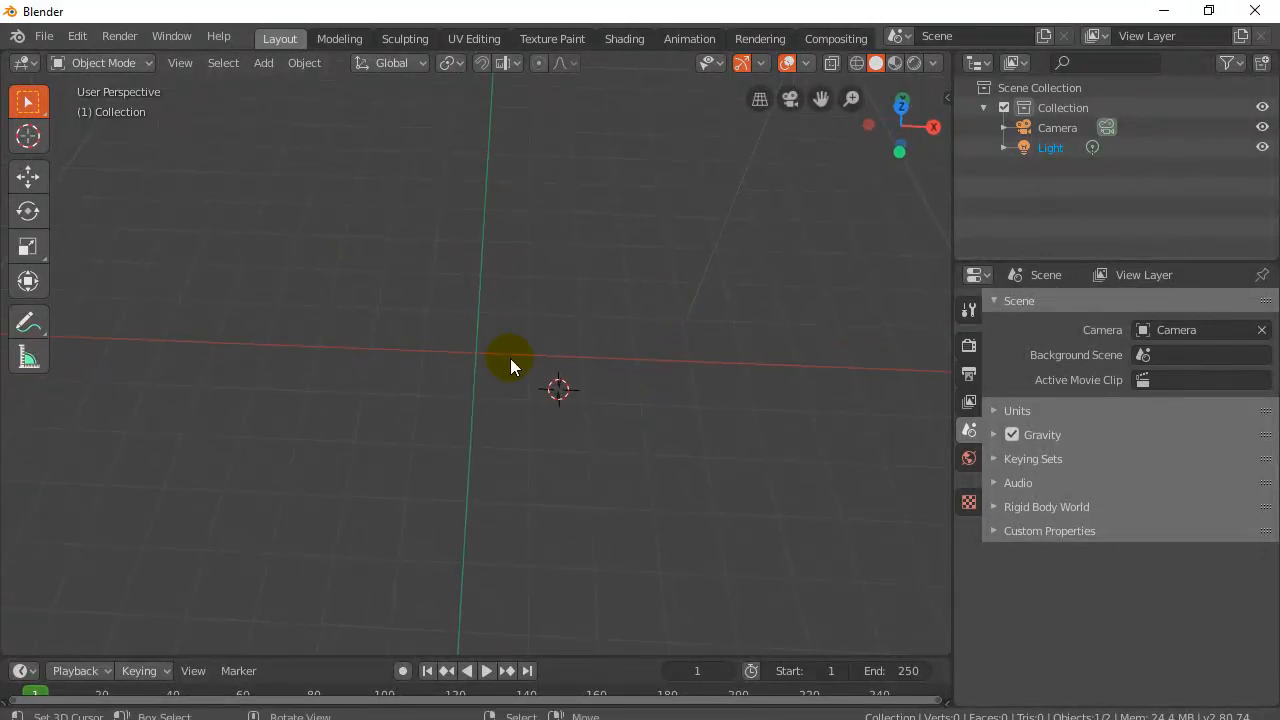
{"action": "key", "text": "KP_7"}
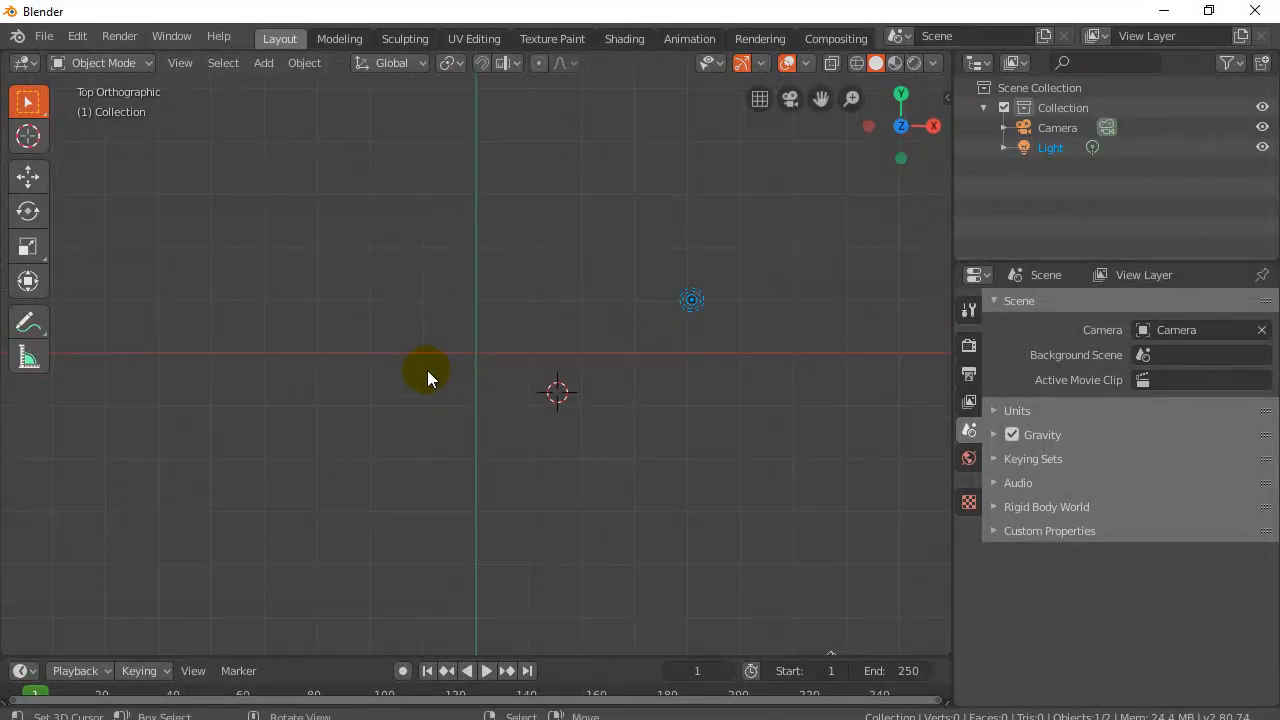
{"action": "left_click", "coordinate": [262, 64]}
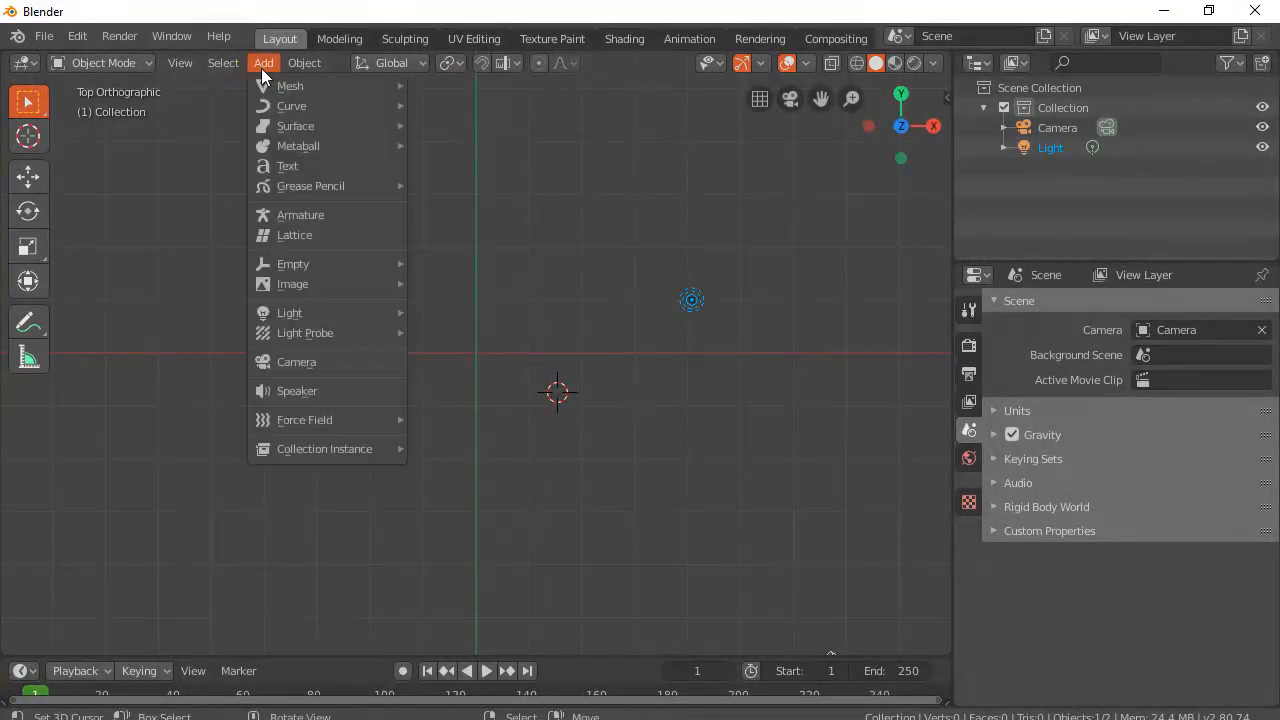
{"action": "mouse_move", "coordinate": [388, 104]}
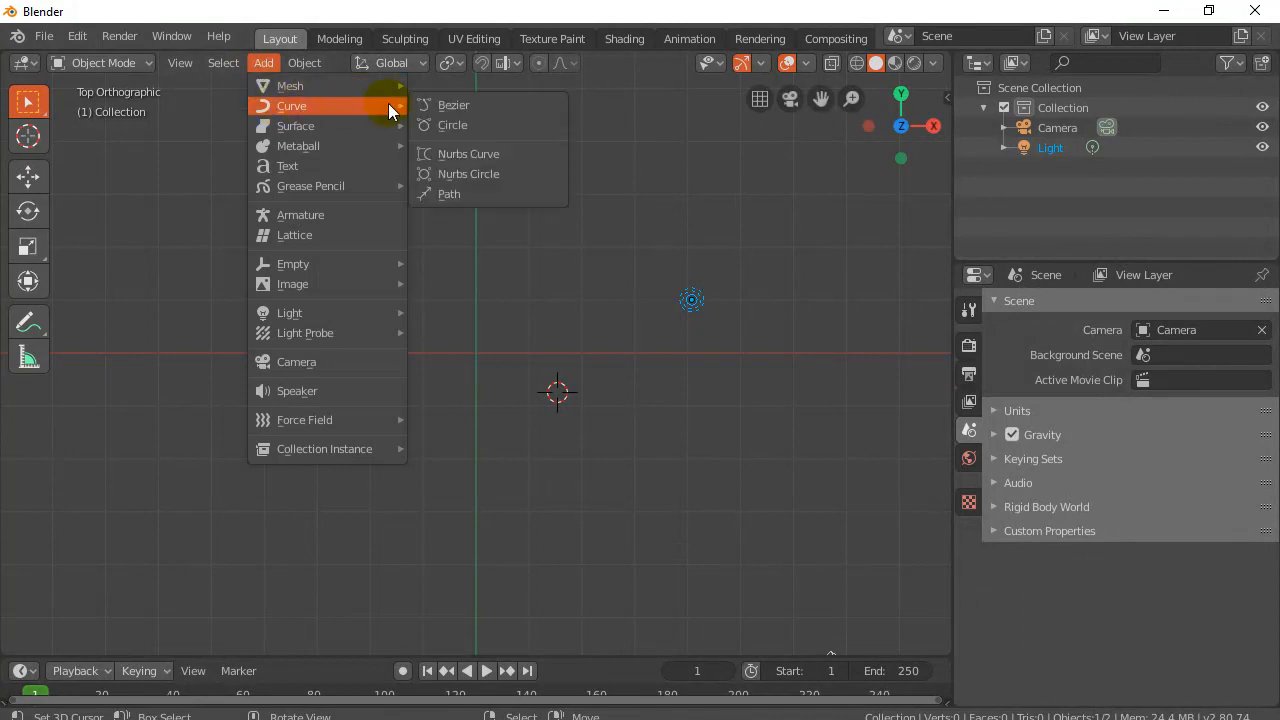
{"action": "left_click", "coordinate": [443, 125]}
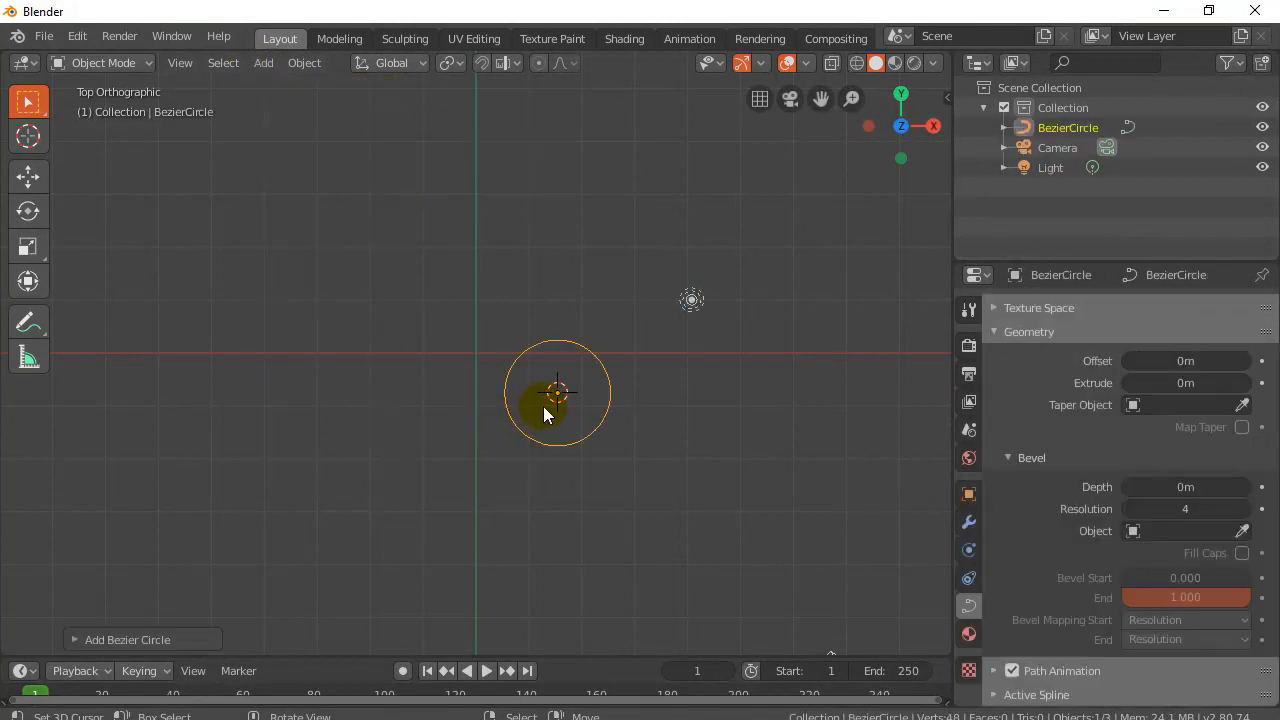
{"action": "key", "text": "g"}
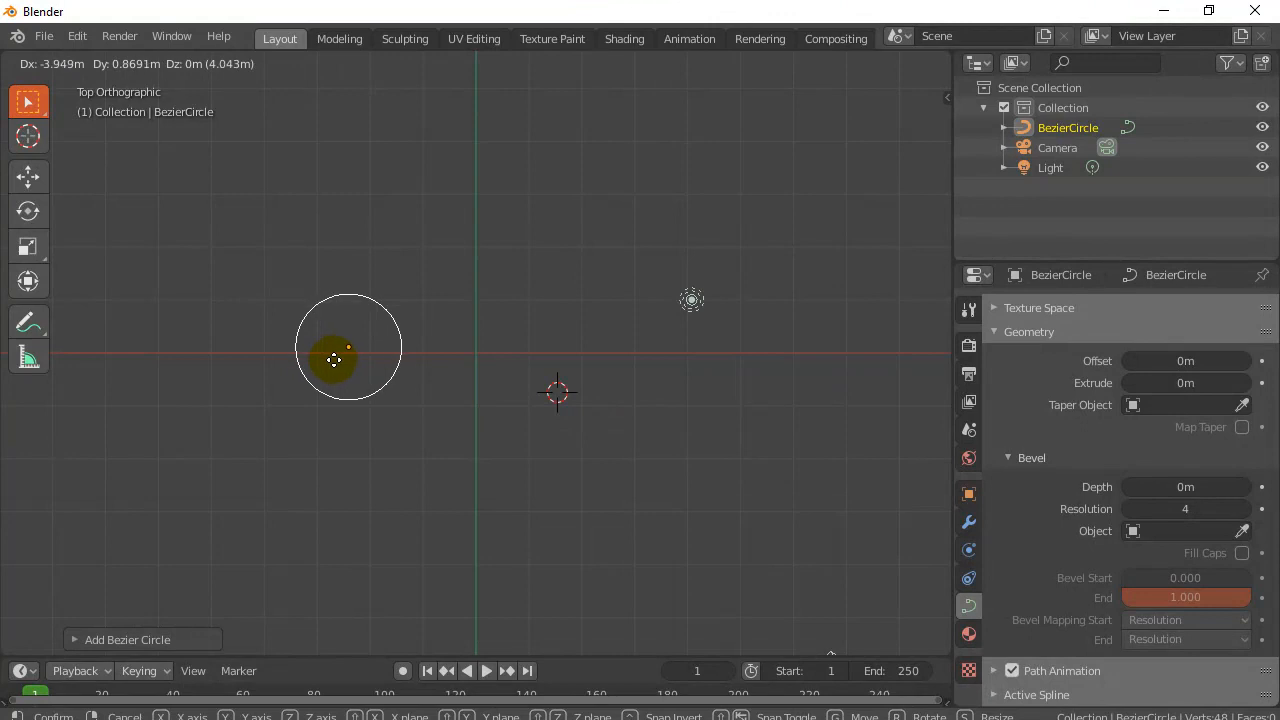
{"action": "left_click", "coordinate": [334, 359]}
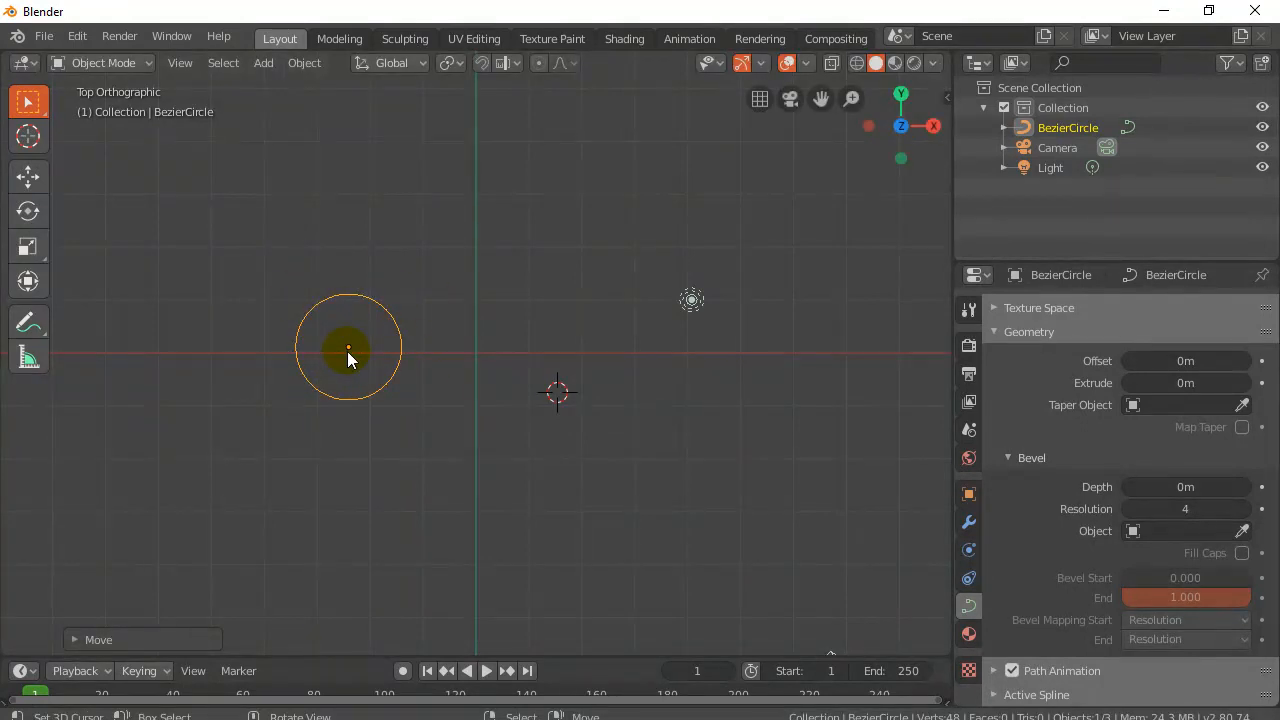
Add a Bezier curve at the 3D cursor and enter Edit Mode on it.
{"action": "left_click", "coordinate": [262, 63]}
{"action": "mouse_move", "coordinate": [288, 105]}
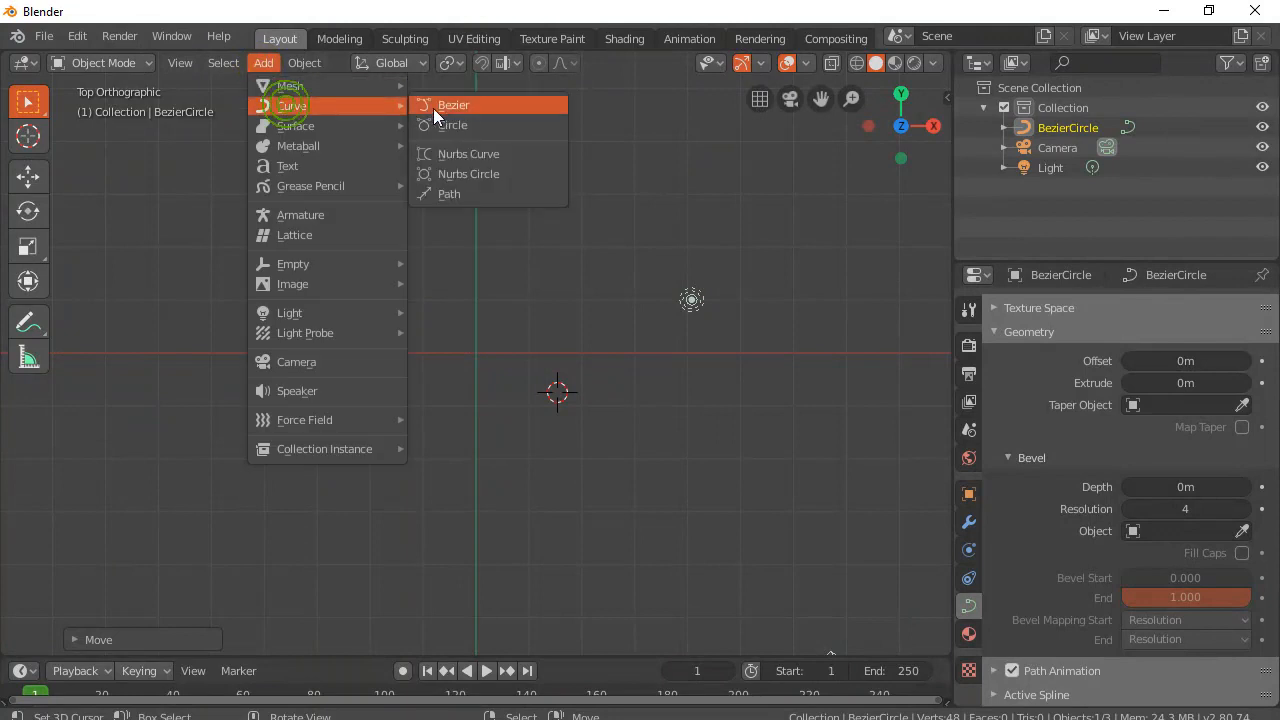
{"action": "left_click", "coordinate": [462, 108]}
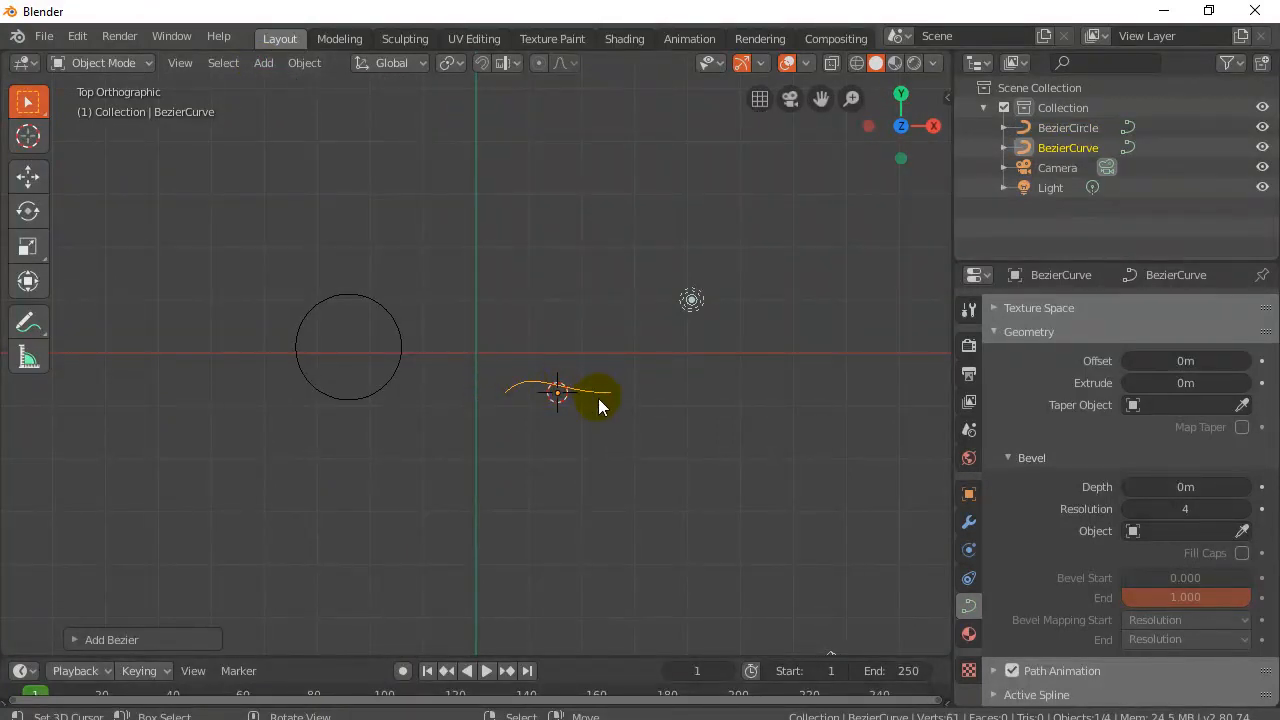
{"action": "key", "text": "Tab"}
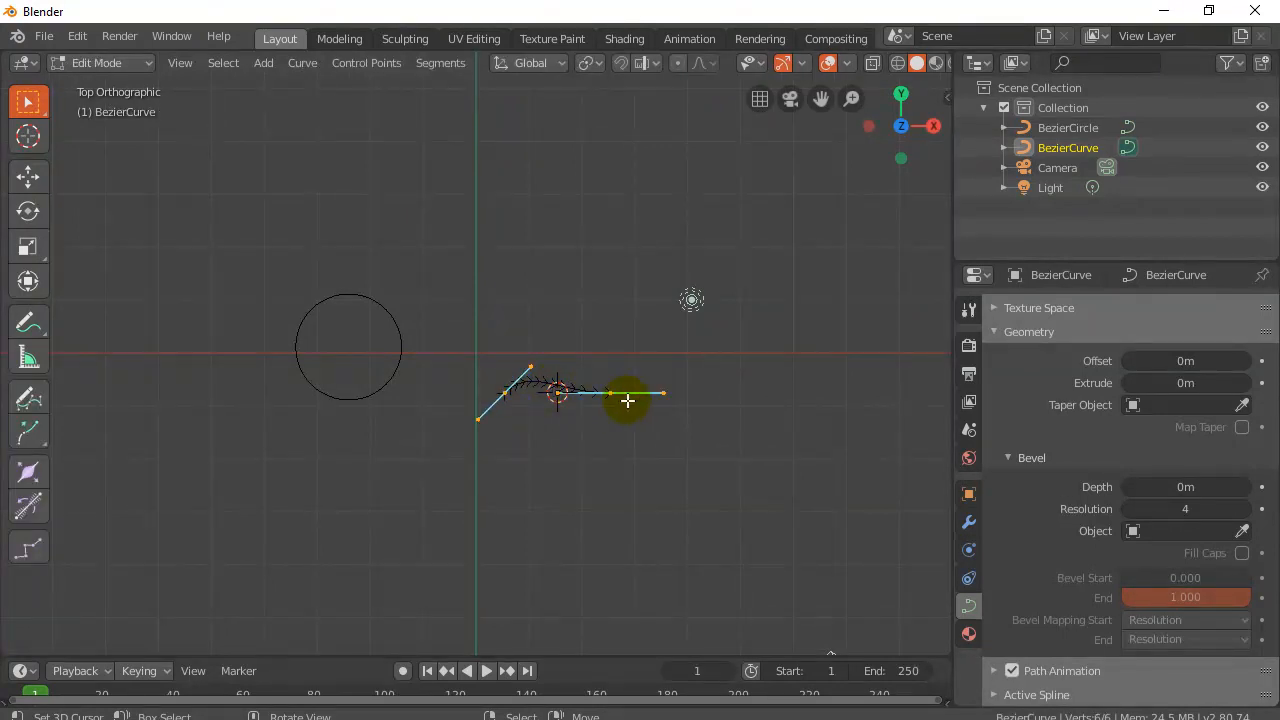
Extrude two more control points from the curve's positive-X end, forming a long wave that rises and dips again.
{"action": "left_click", "coordinate": [505, 392]}
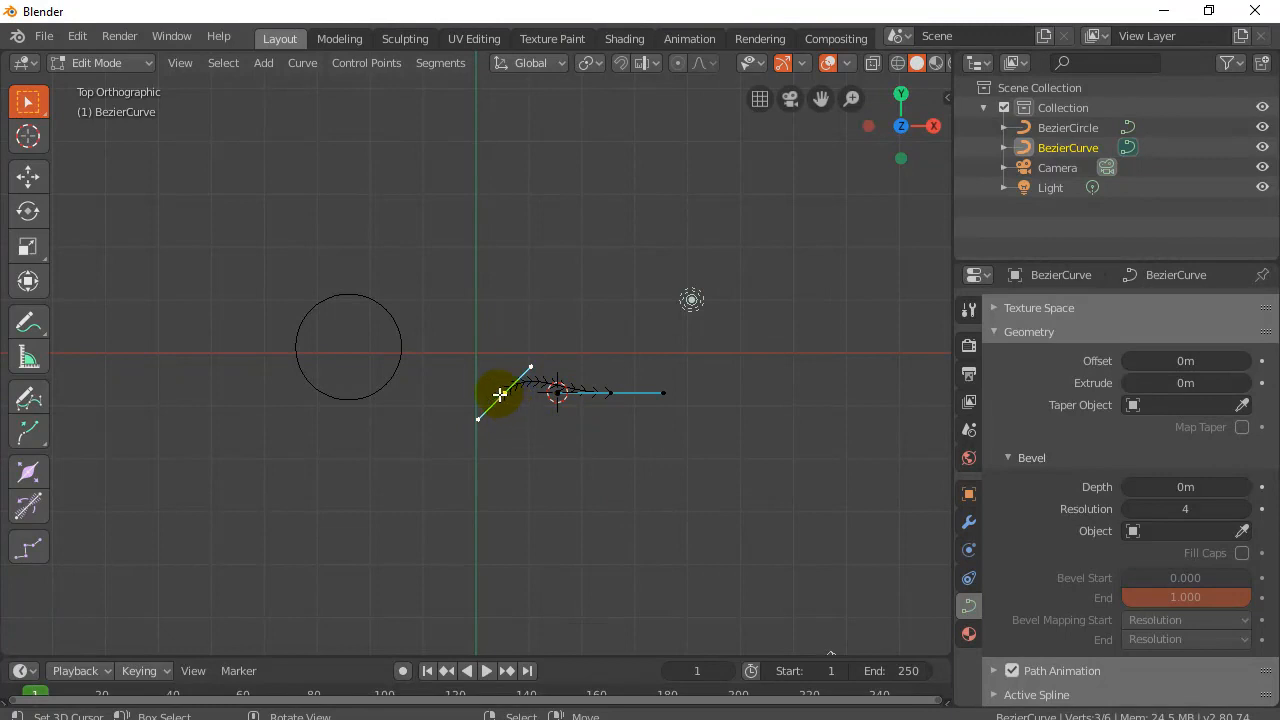
{"action": "left_click", "coordinate": [610, 394]}
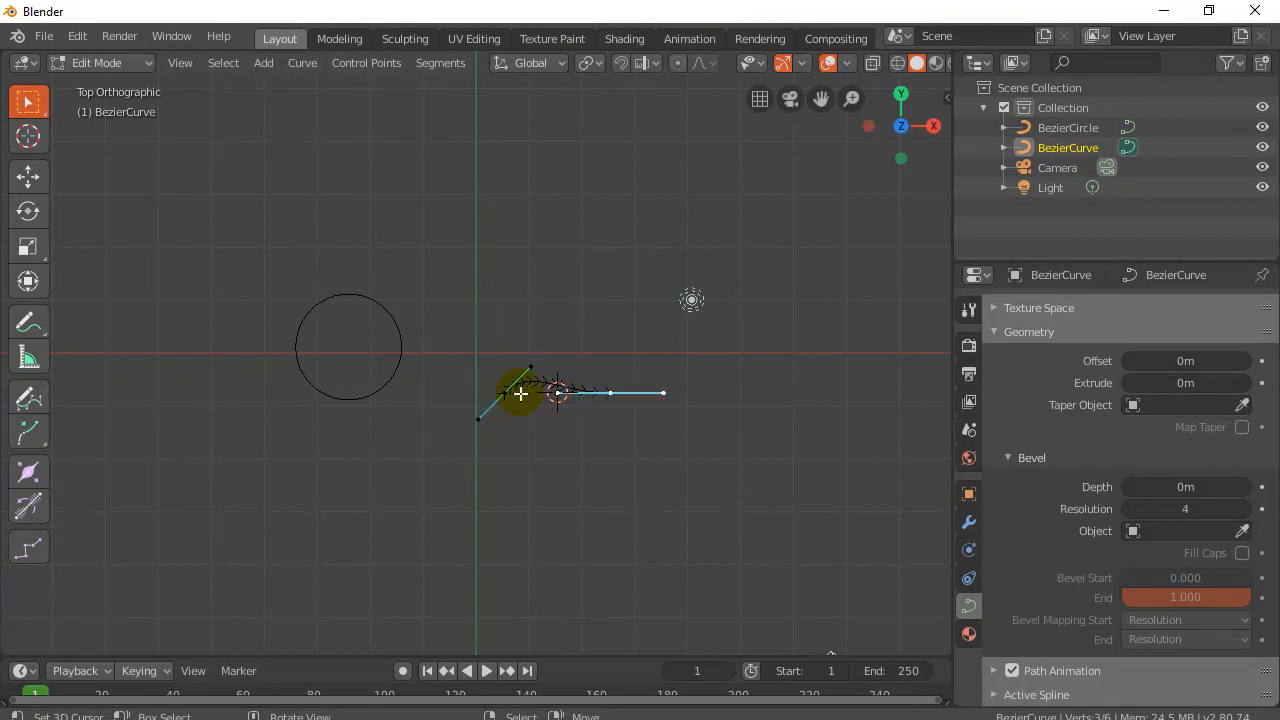
{"action": "left_click", "coordinate": [501, 393]}
{"action": "left_click", "coordinate": [609, 393]}
{"action": "left_click", "coordinate": [503, 392]}
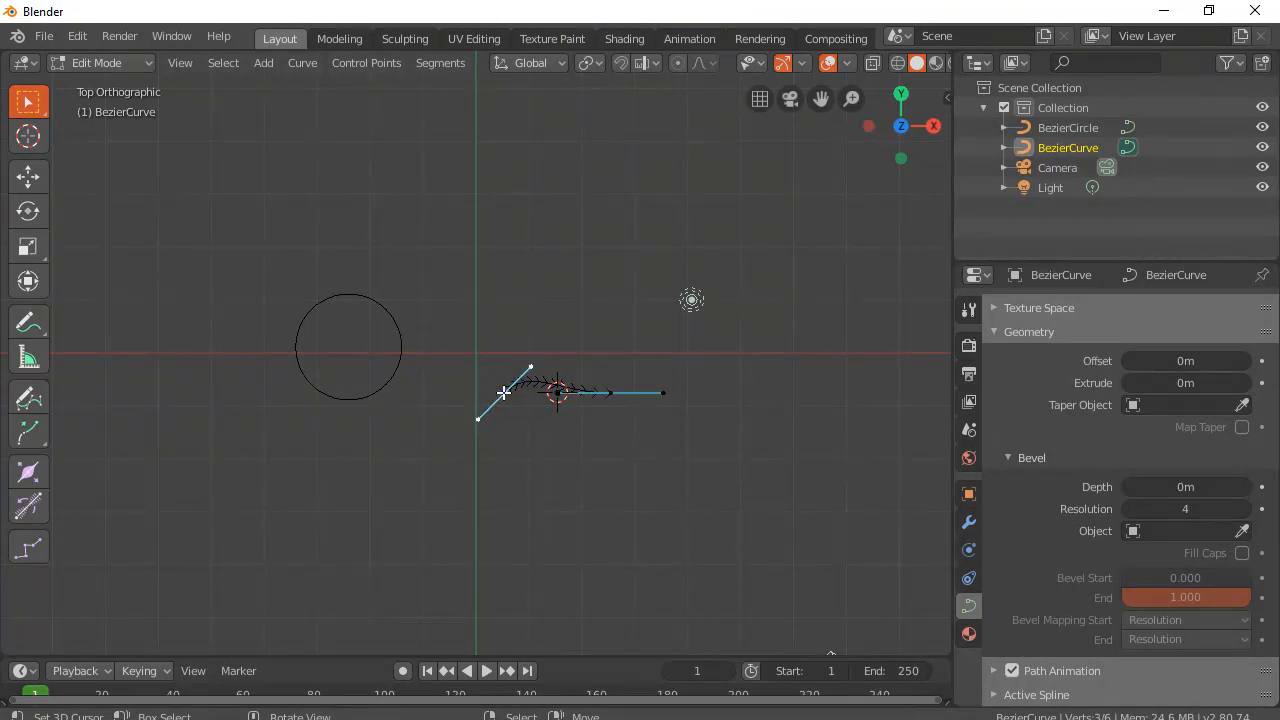
{"action": "left_click", "coordinate": [611, 398]}
{"action": "left_click", "coordinate": [615, 440]}
{"action": "key", "text": "e"}
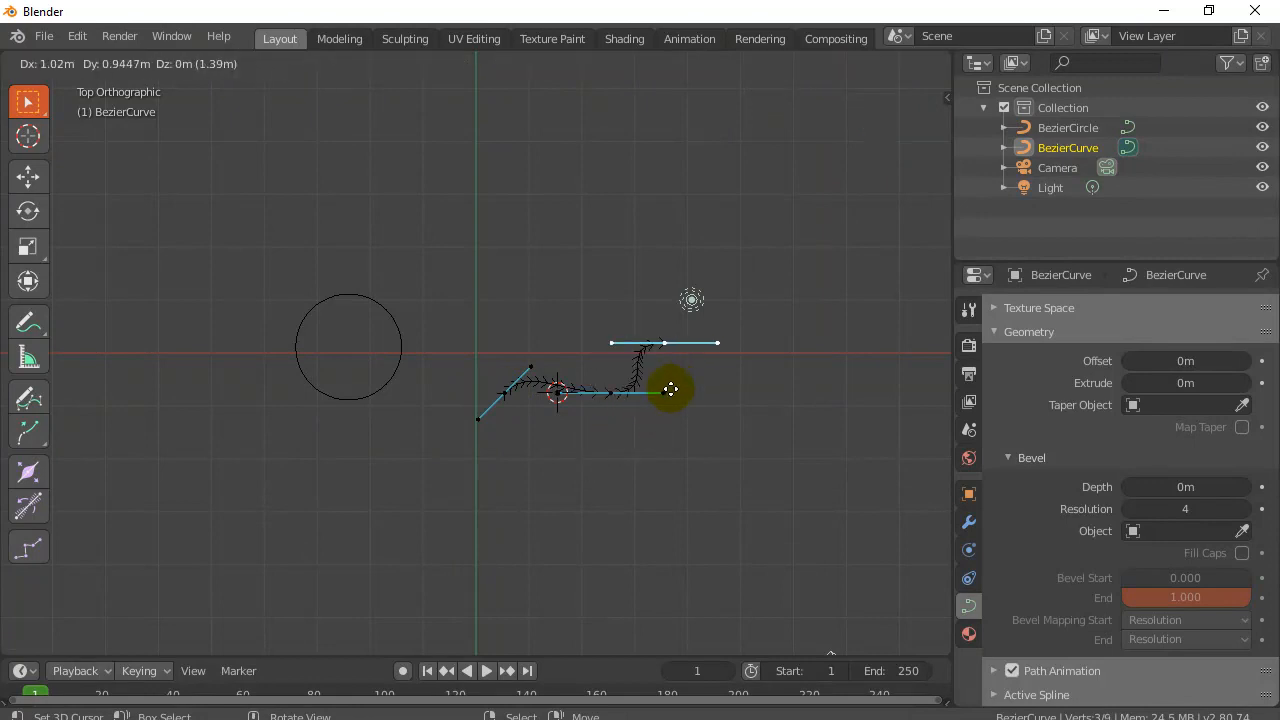
{"action": "left_click", "coordinate": [740, 397]}
{"action": "key", "text": "e"}
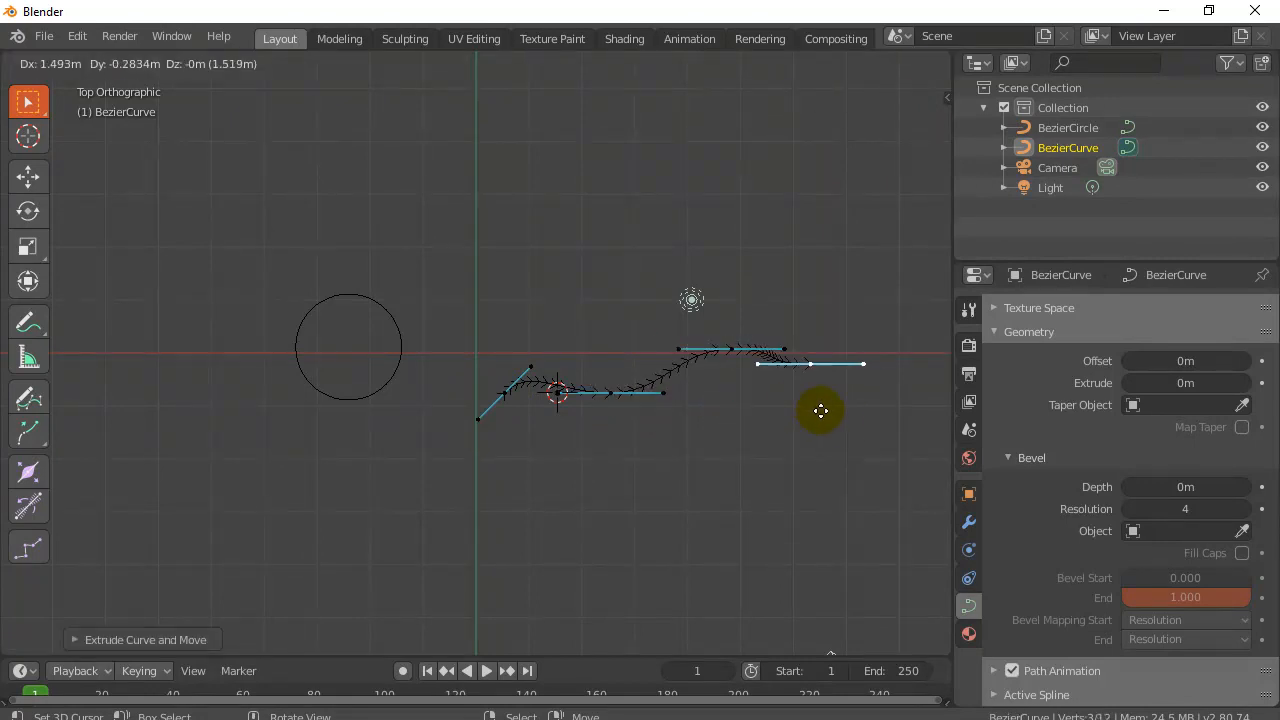
{"action": "left_click", "coordinate": [877, 440]}
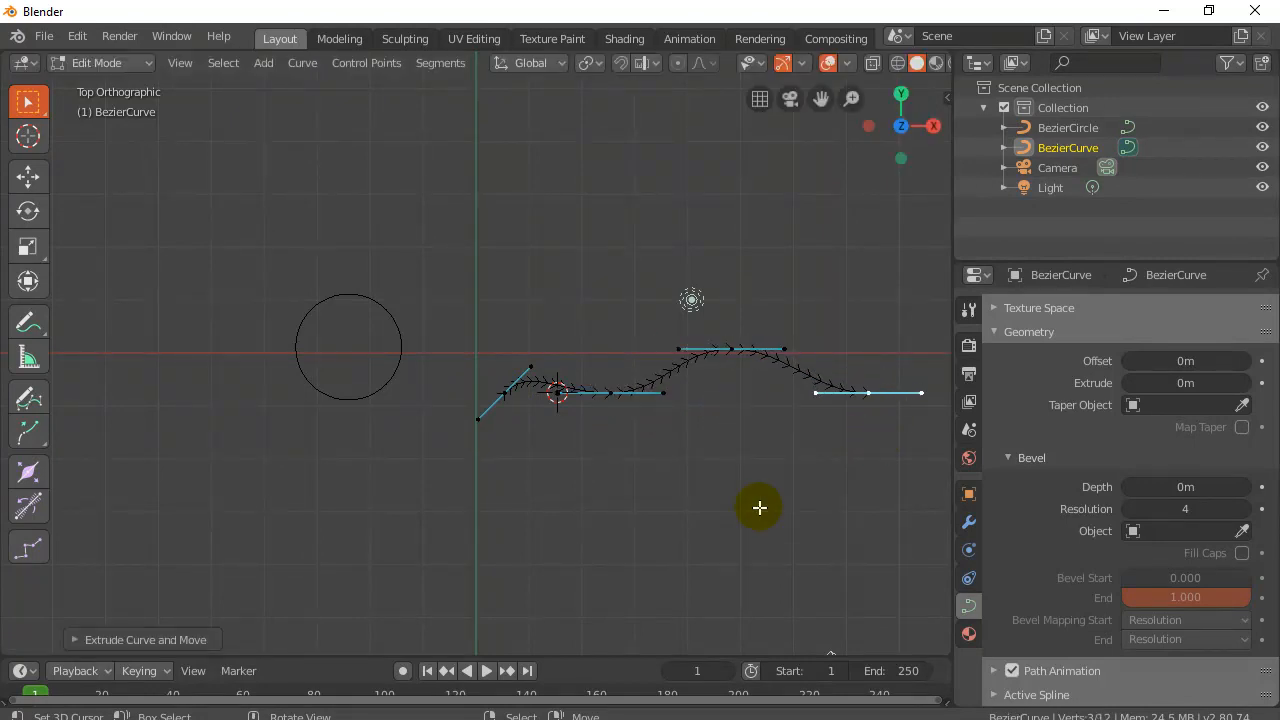
Raise the curve's last control point and tilt its handle for a gentle downward slope, and return to Object Mode.
{"action": "left_click", "coordinate": [924, 393]}
{"action": "mouse_move", "coordinate": [924, 393]}
{"action": "left_mouse_down"}
{"action": "mouse_move", "coordinate": [903, 360]}
{"action": "mouse_move", "coordinate": [911, 423]}
{"action": "mouse_move", "coordinate": [897, 464]}
{"action": "mouse_move", "coordinate": [921, 403]}
{"action": "mouse_move", "coordinate": [871, 391]}
{"action": "mouse_move", "coordinate": [877, 373]}
{"action": "left_mouse_up"}
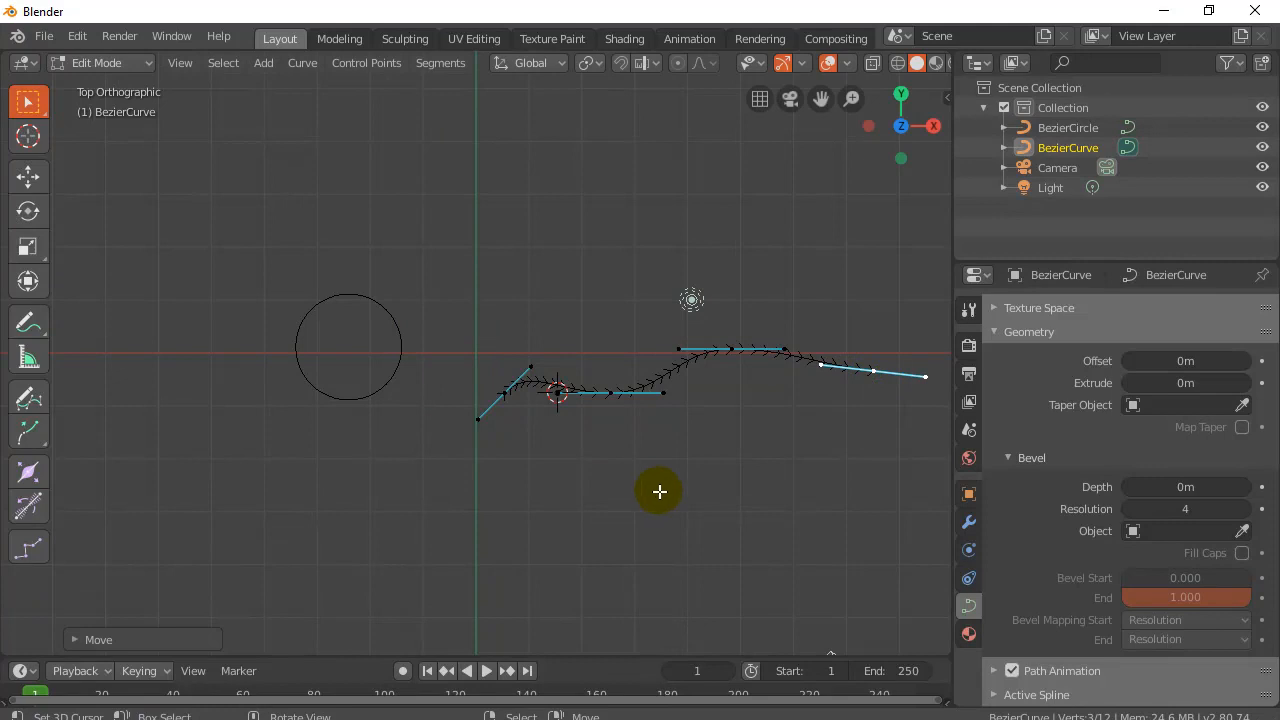
{"action": "key", "text": "Tab"}
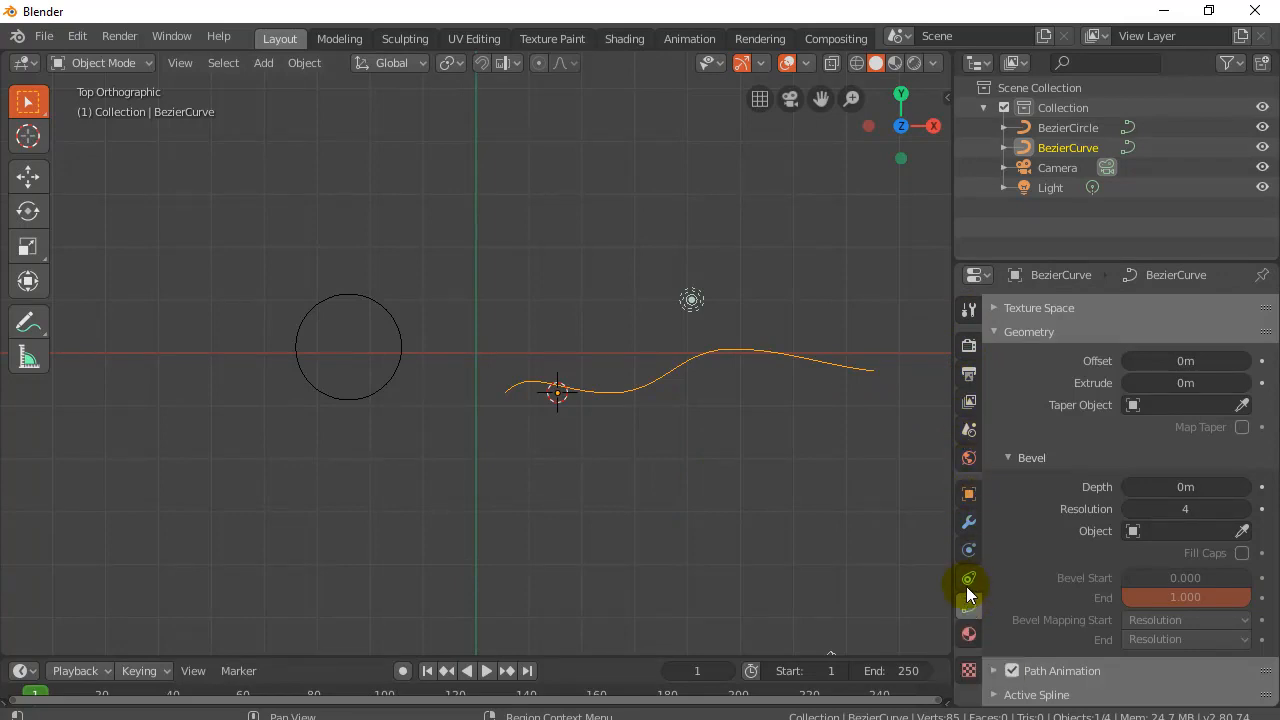
Check the wavy curve's 2D/3D shape type and bring up its Geometry and Bevel settings.
{"action": "left_click", "coordinate": [1020, 338]}
{"action": "scroll", "coordinate": [998, 330], "scroll_direction": "up", "scroll_amount": 5}
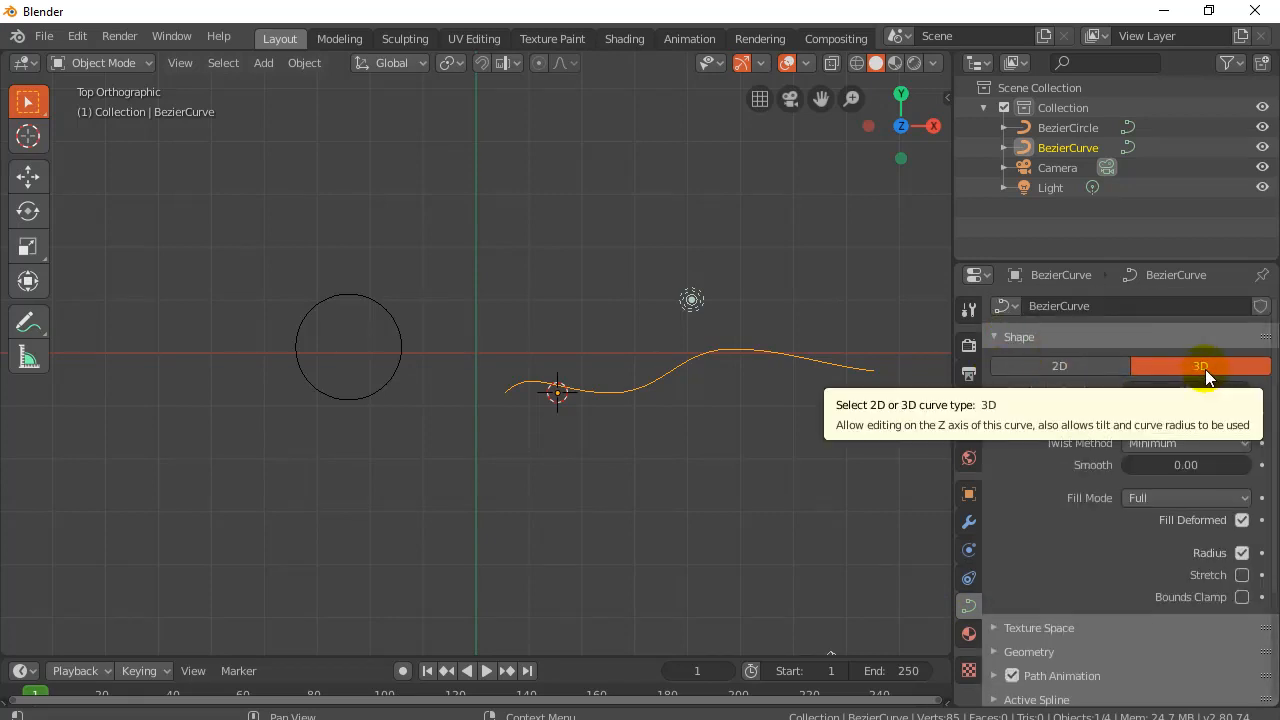
{"action": "scroll", "coordinate": [1000, 462], "scroll_direction": "down", "scroll_amount": 2}
{"action": "scroll", "coordinate": [993, 458], "scroll_direction": "down", "scroll_amount": 2}
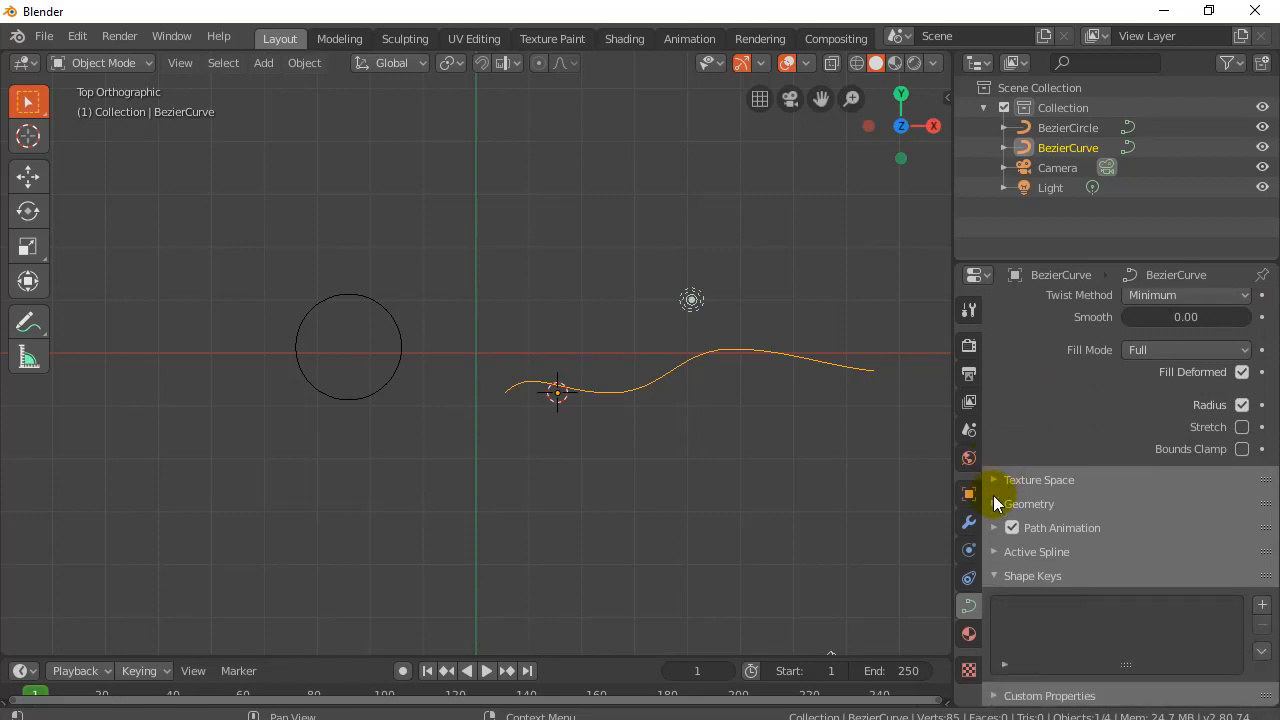
{"action": "left_click", "coordinate": [991, 505]}
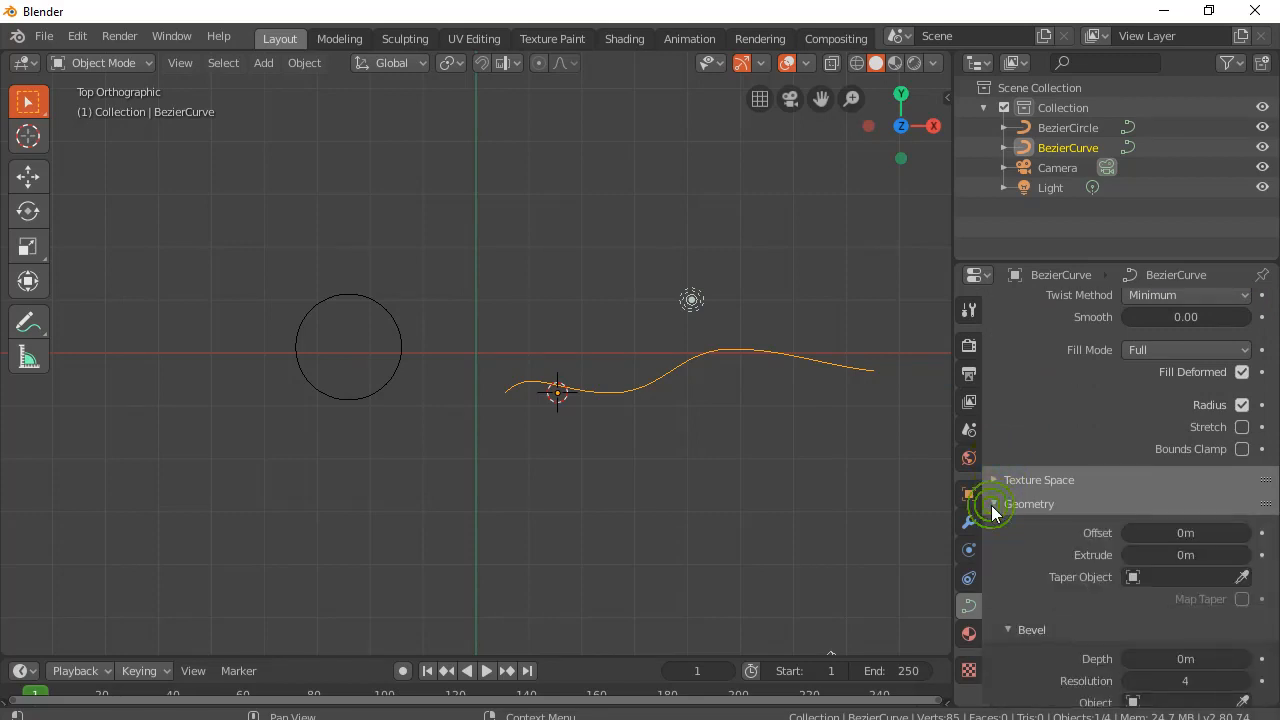
{"action": "scroll", "coordinate": [1005, 539], "scroll_direction": "down", "scroll_amount": 5}
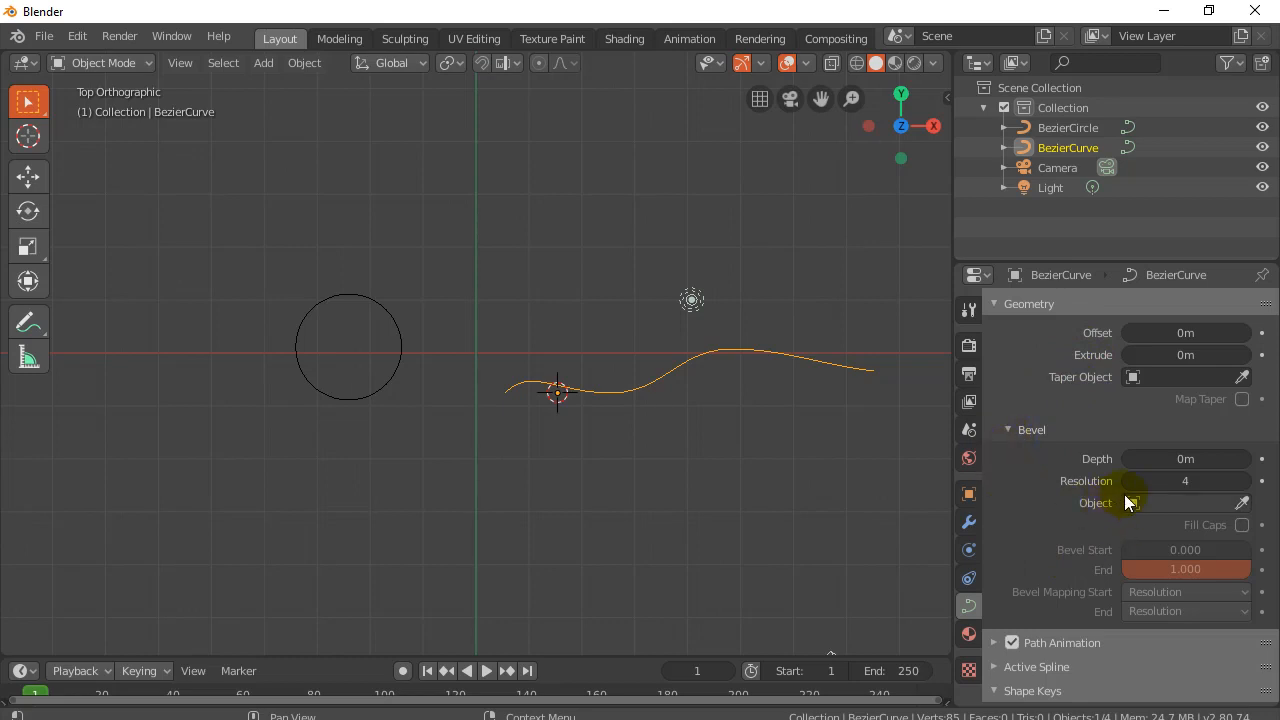
Set the wavy curve's bevel depth to 0.63 m and view the resulting tube in perspective.
{"action": "left_click", "coordinate": [1160, 458]}
{"action": "left_click_drag", "start_coordinate": [1160, 458], "coordinate": [1218, 458]}
{"action": "middle_click_drag", "start_coordinate": [788, 494], "coordinate": [808, 444]}
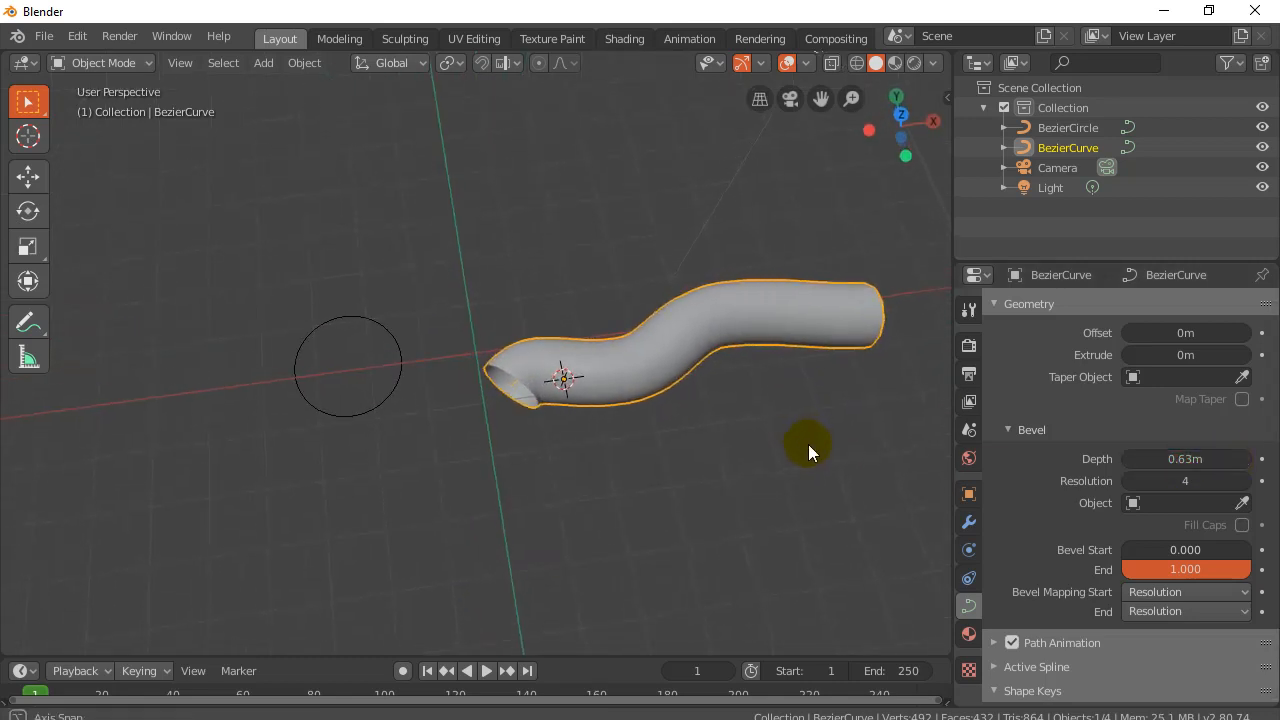
Reset the wavy curve's bevel depth to 0 m.
{"action": "left_click", "coordinate": [1187, 460]}
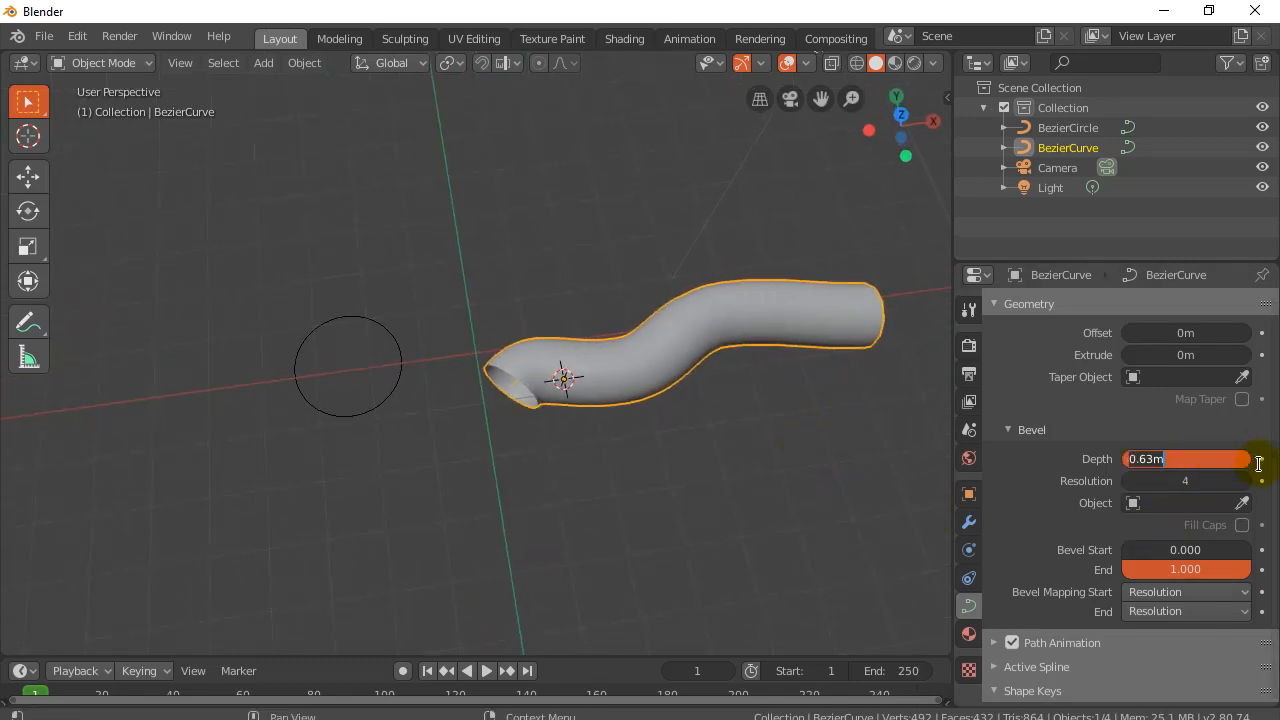
{"action": "key", "text": "BackSpace"}
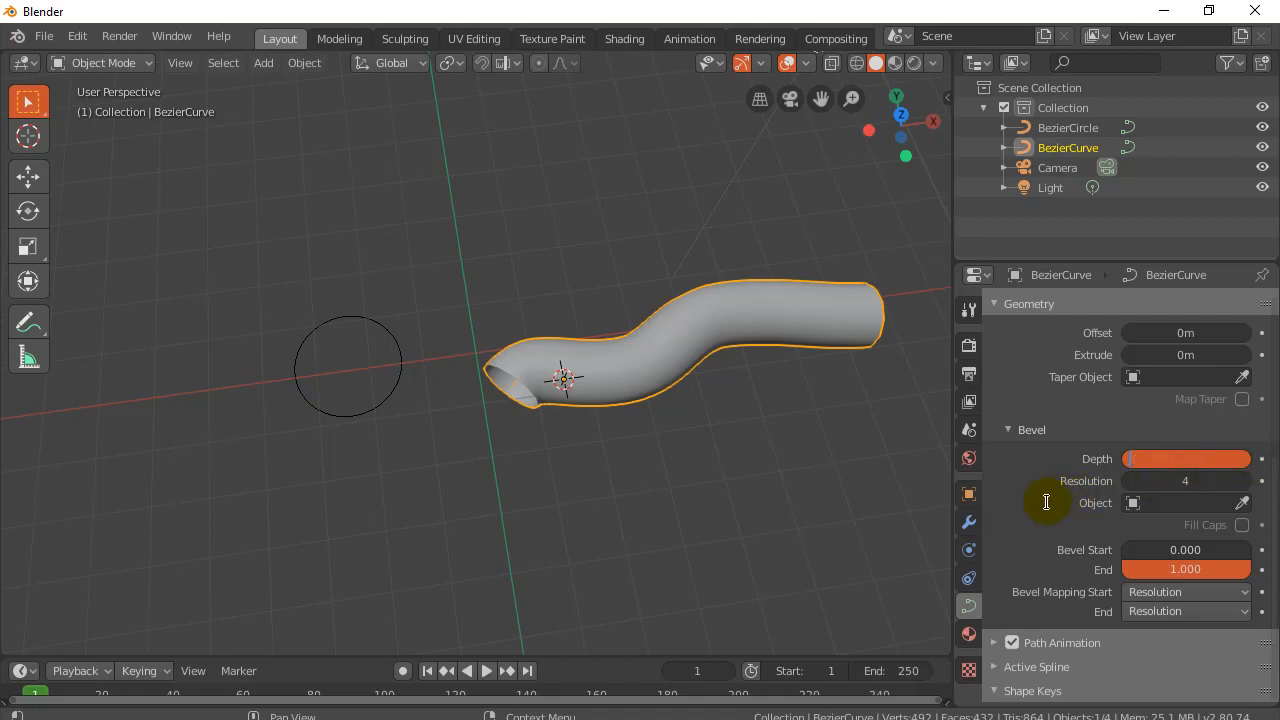
{"action": "type", "text": "0"}
{"action": "key", "text": "Return"}
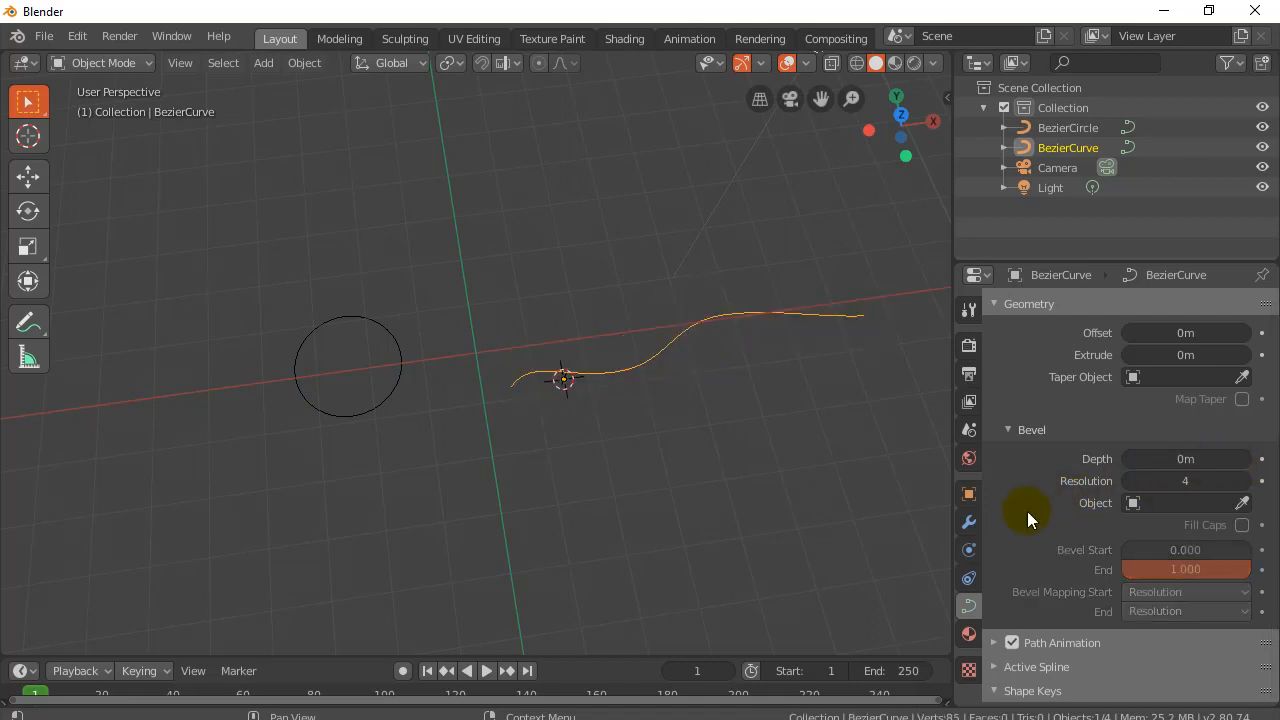
Assign BezierCircle as the wavy curve's bevel object and look at the tube from several angles.
{"action": "left_click", "coordinate": [1133, 505]}
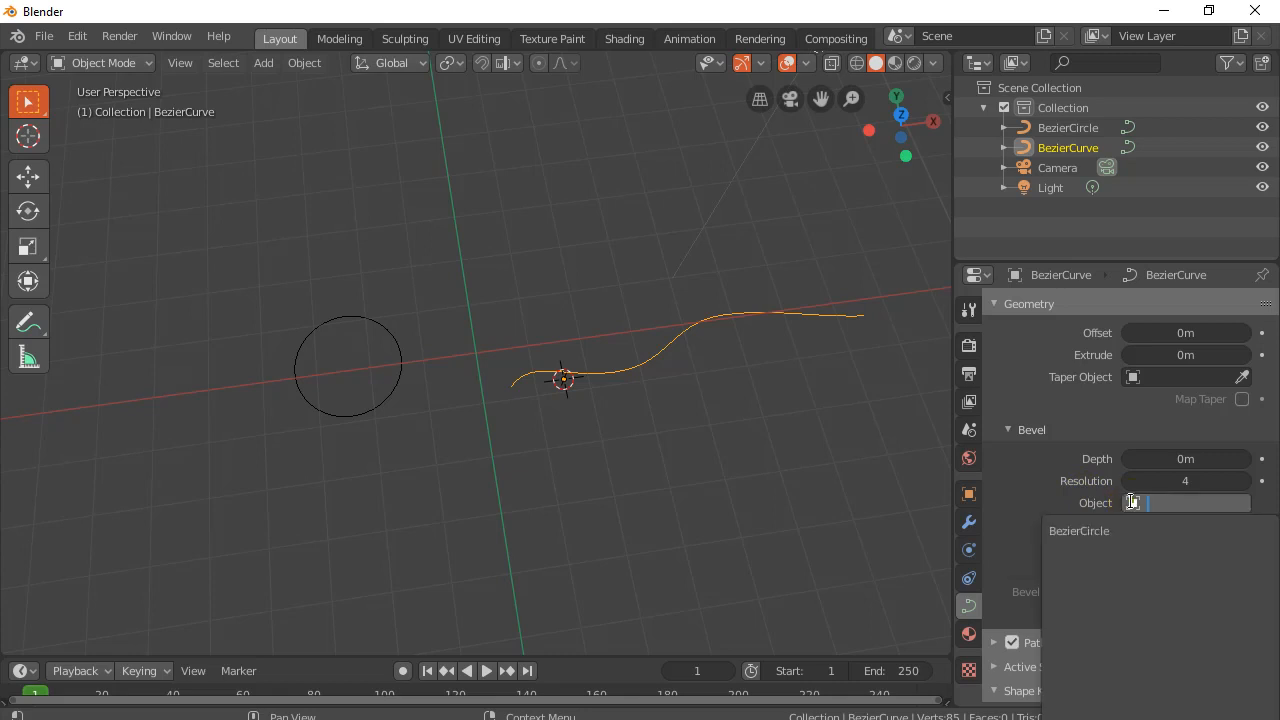
{"action": "left_click", "coordinate": [1088, 531]}
{"action": "middle_click_drag", "start_coordinate": [686, 496], "coordinate": [269, 419]}
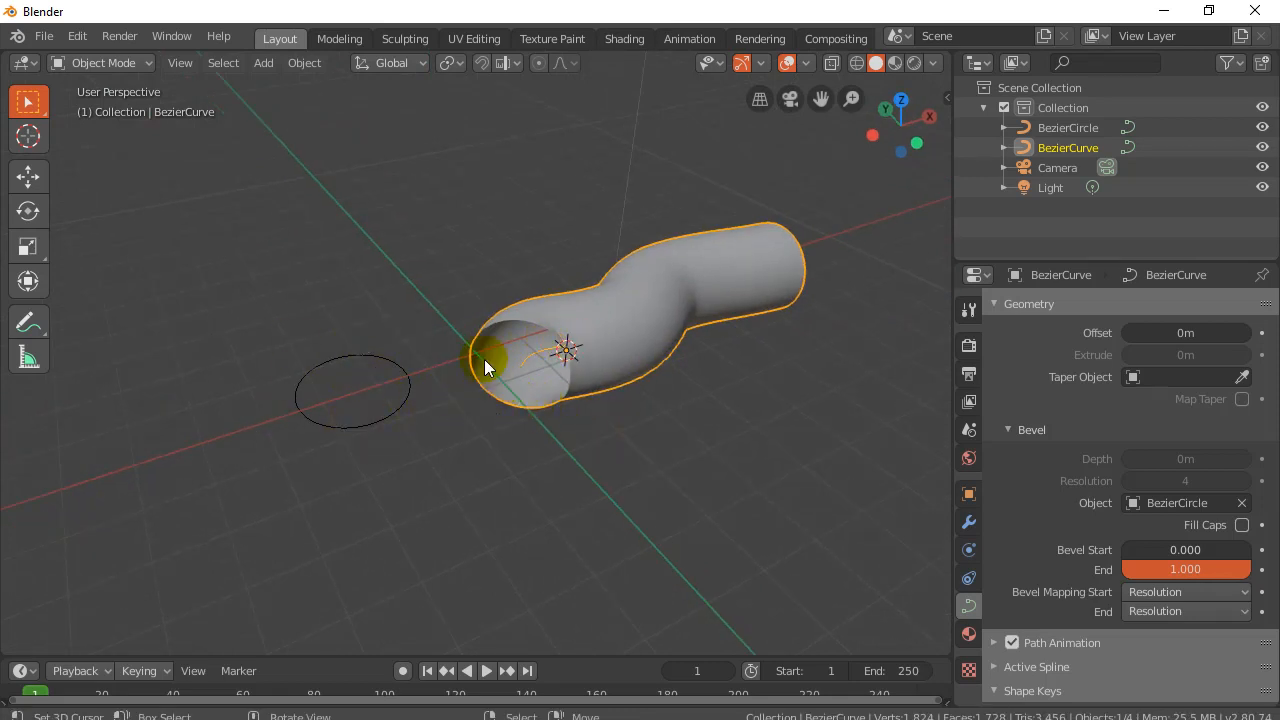
{"action": "middle_click_drag", "start_coordinate": [749, 286], "coordinate": [777, 463]}
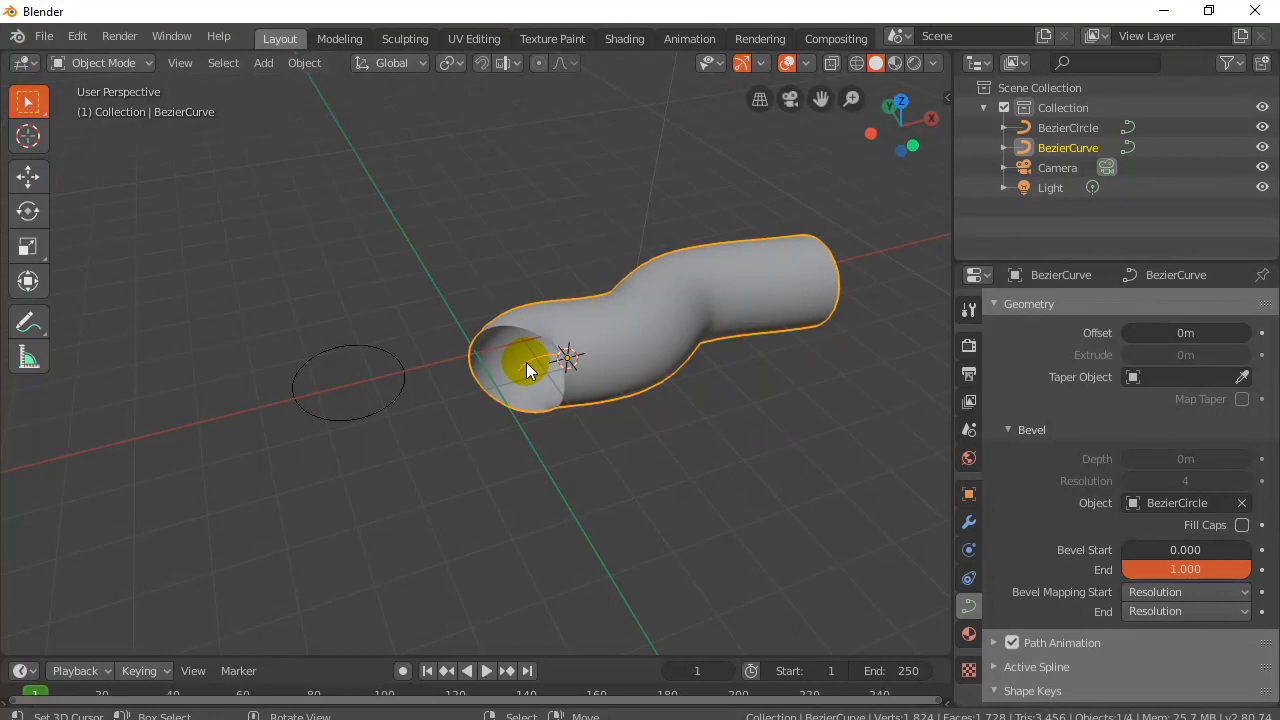
Move the wavy curve's second-to-last control point along the Y axis to deepen the tube's bend, and return to Object Mode.
{"action": "key", "text": "Tab"}
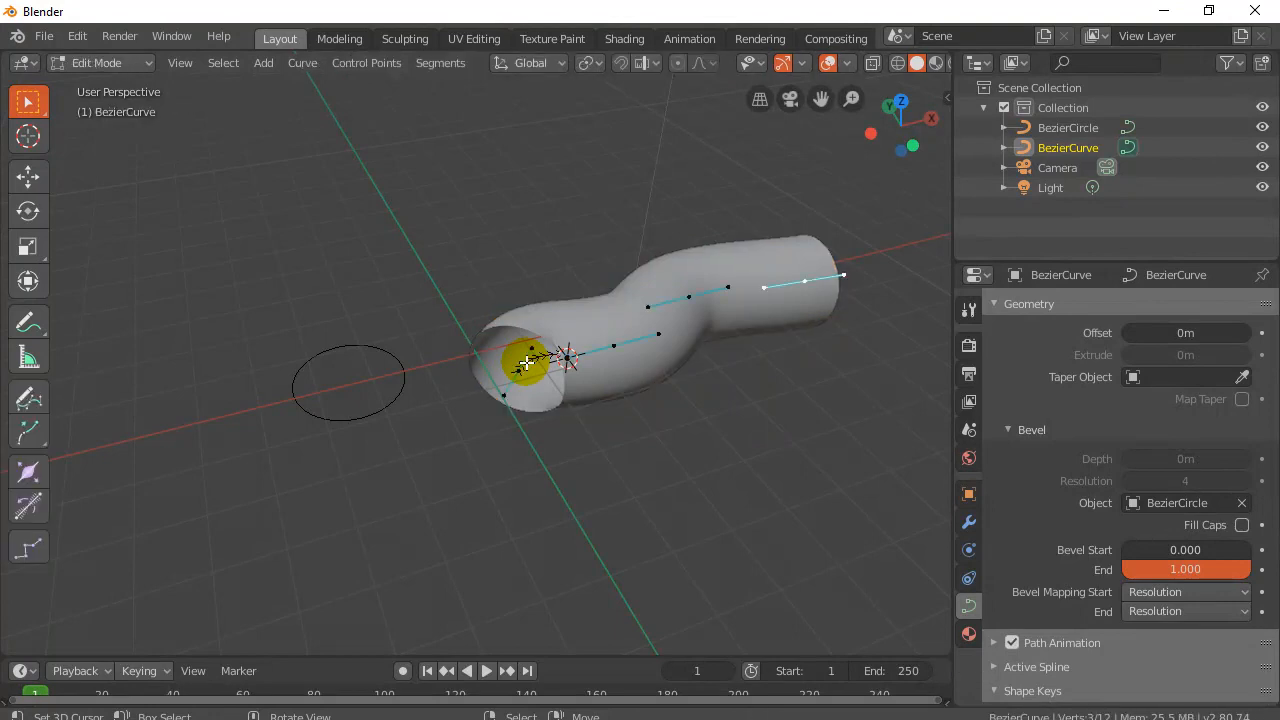
{"action": "left_click", "coordinate": [692, 298]}
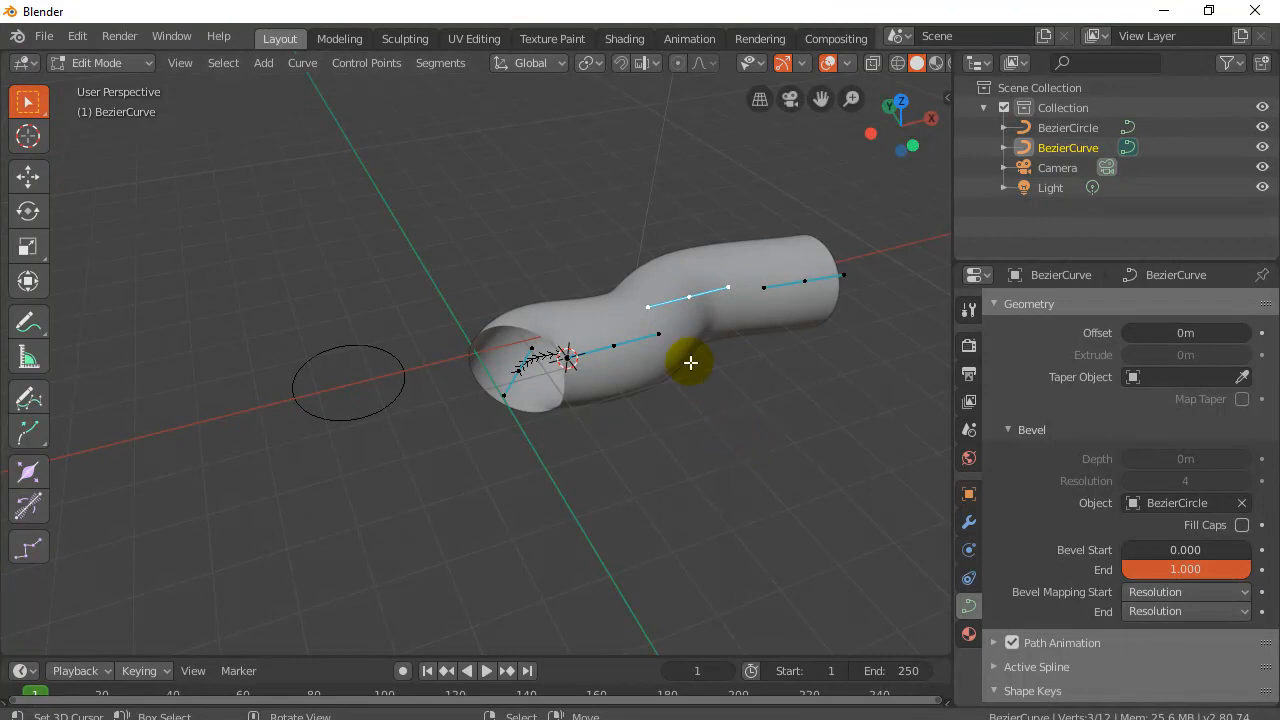
{"action": "key", "text": "g"}
{"action": "key", "text": "y"}
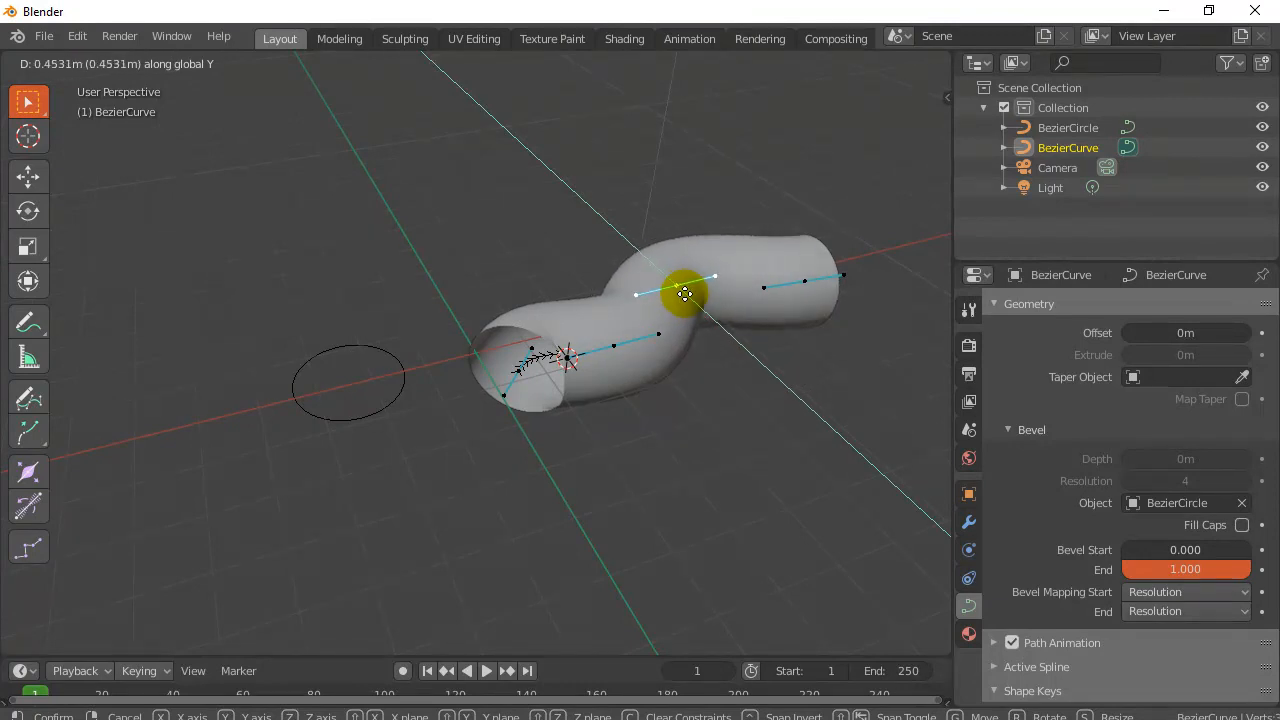
{"action": "left_click", "coordinate": [684, 292]}
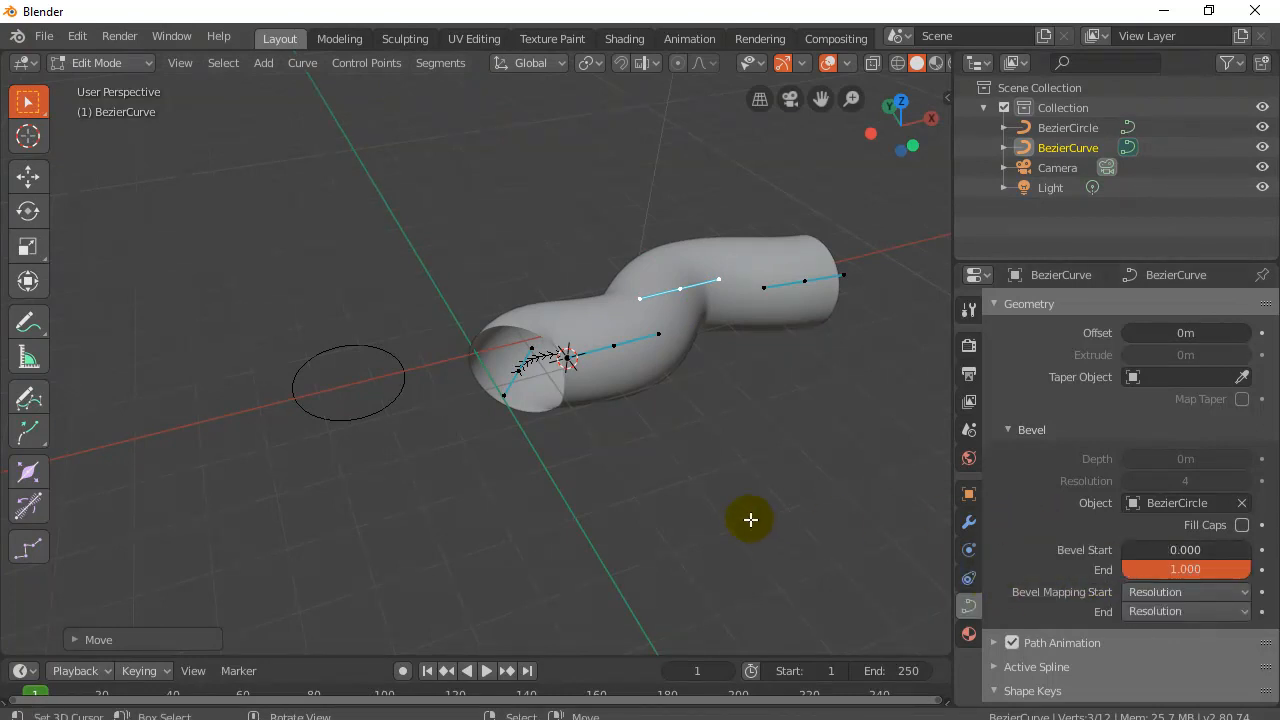
{"action": "middle_click_drag", "start_coordinate": [666, 473], "coordinate": [617, 509]}
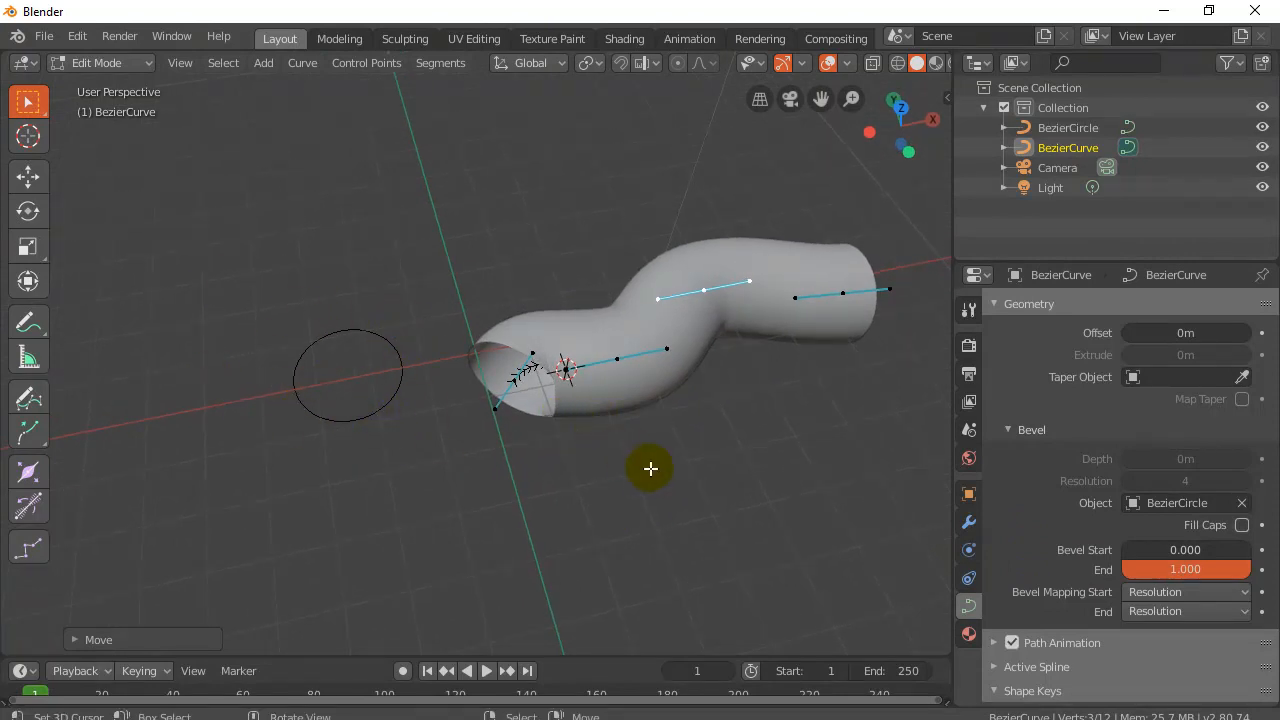
{"action": "key", "text": "Tab"}
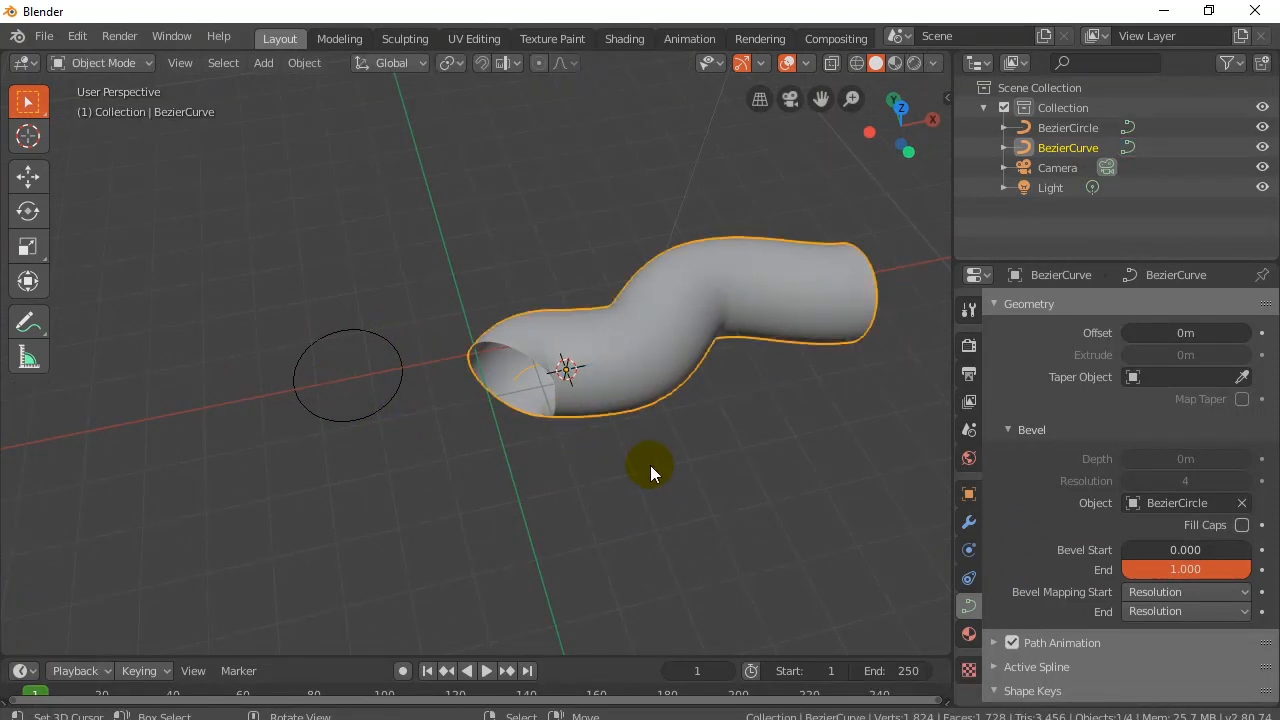
Narrow the BezierCircle profile in top view by moving its two opposite side control points inward toward the centre.
{"action": "left_click", "coordinate": [373, 411]}
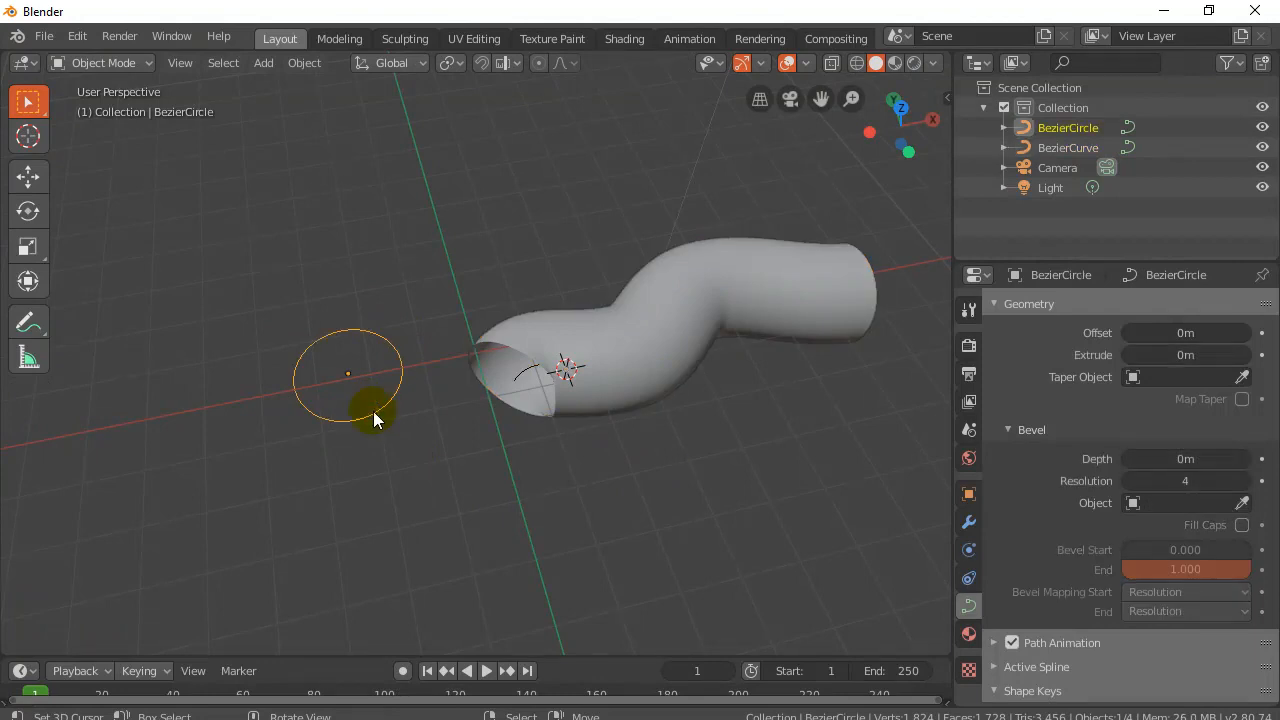
{"action": "key", "text": "Tab"}
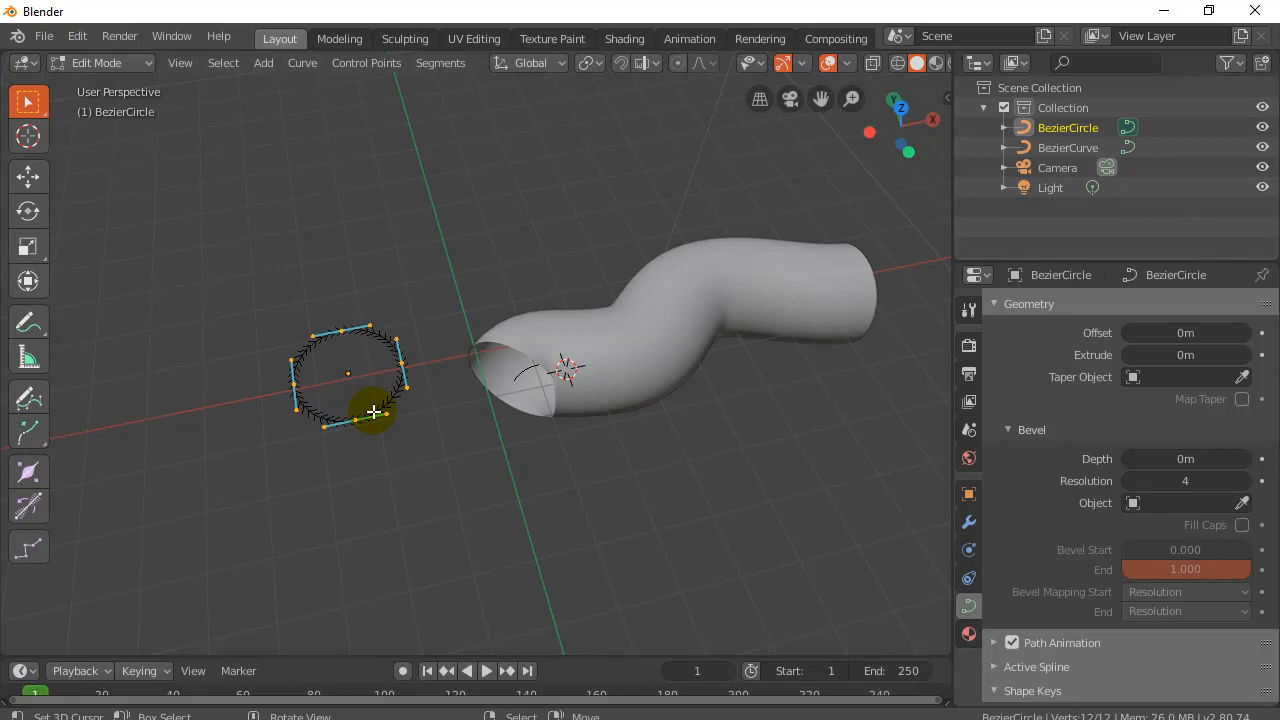
{"action": "key", "text": "KP_7"}
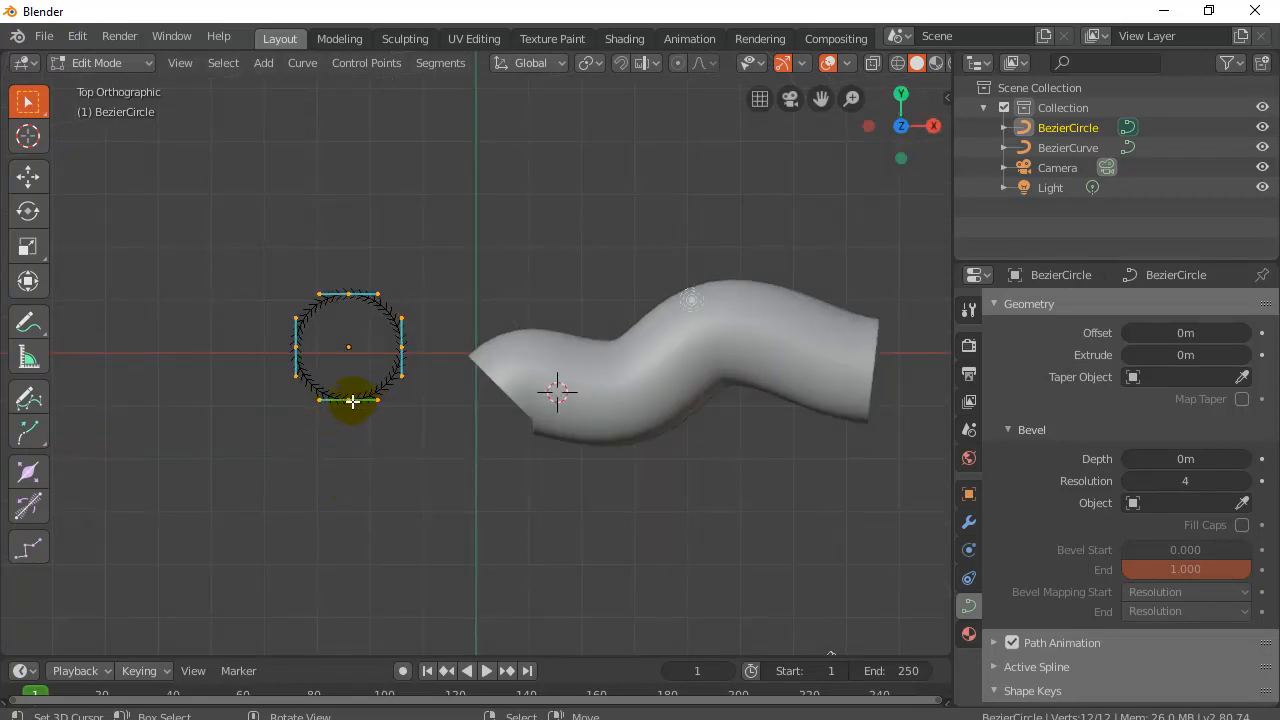
{"action": "left_click", "coordinate": [346, 293]}
{"action": "left_click", "coordinate": [400, 346]}
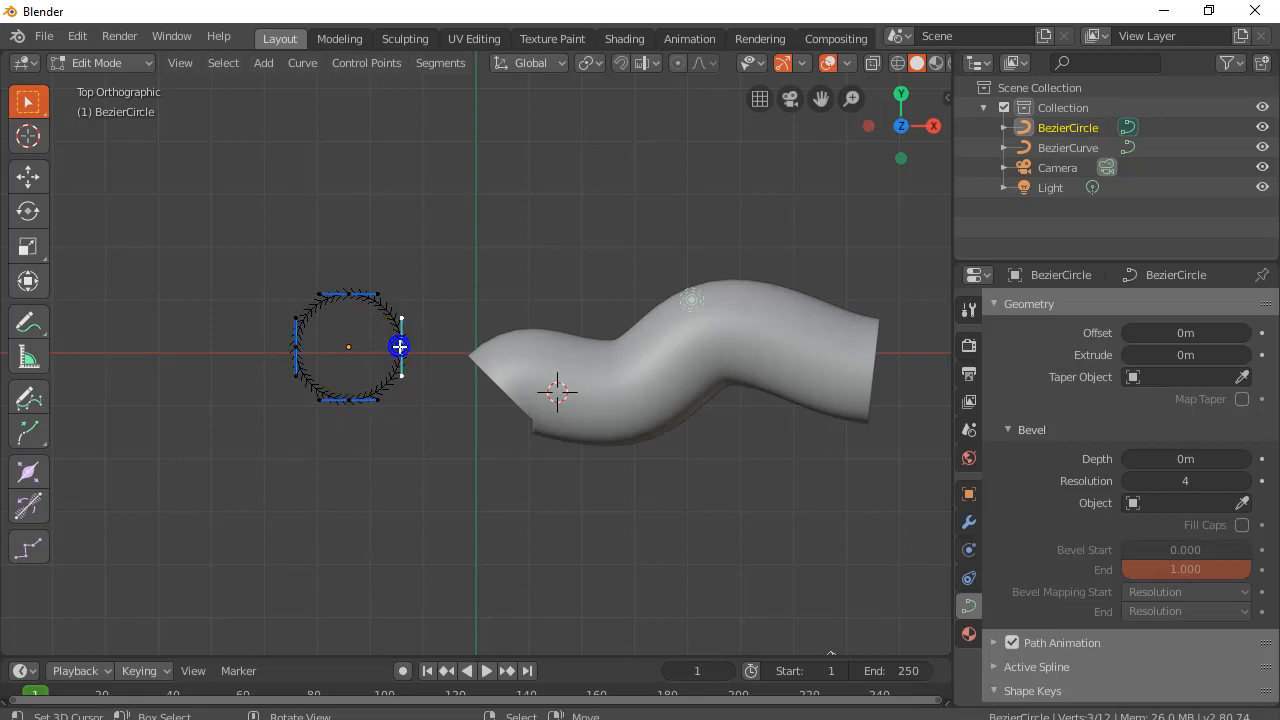
{"action": "key", "text": "g"}
{"action": "left_click", "coordinate": [380, 346]}
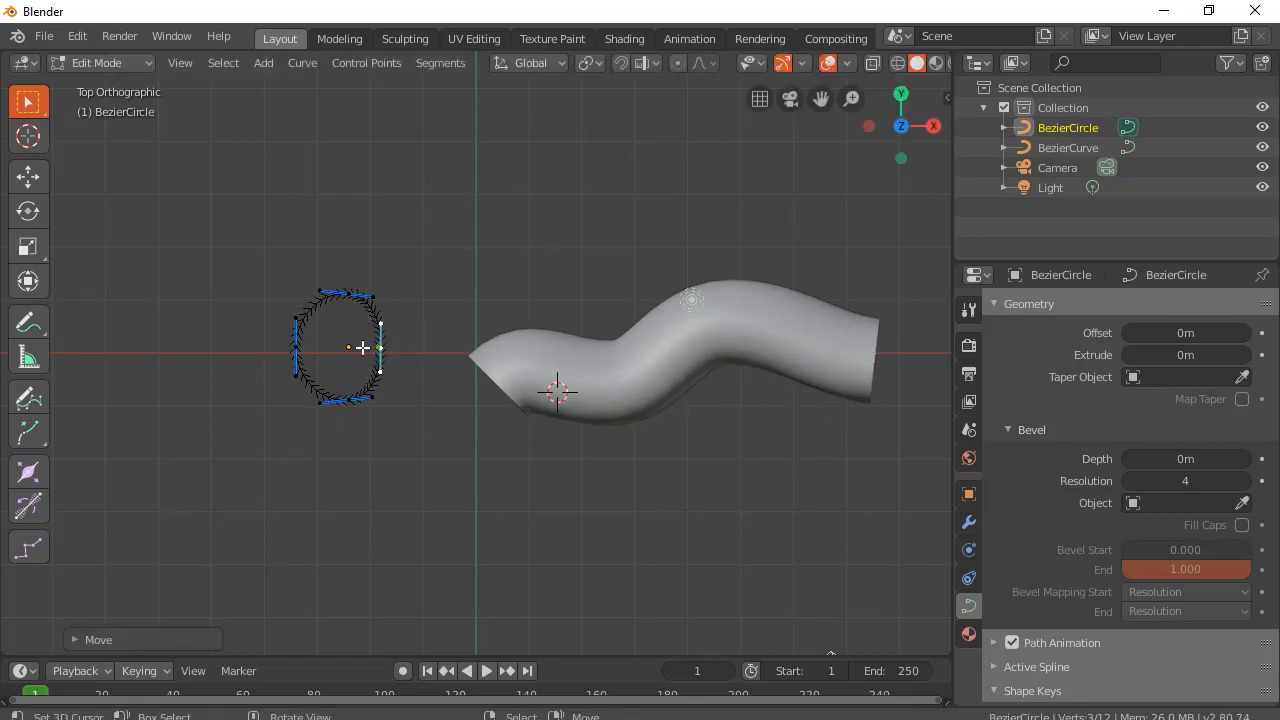
{"action": "left_click", "coordinate": [300, 347]}
{"action": "key", "text": "g"}
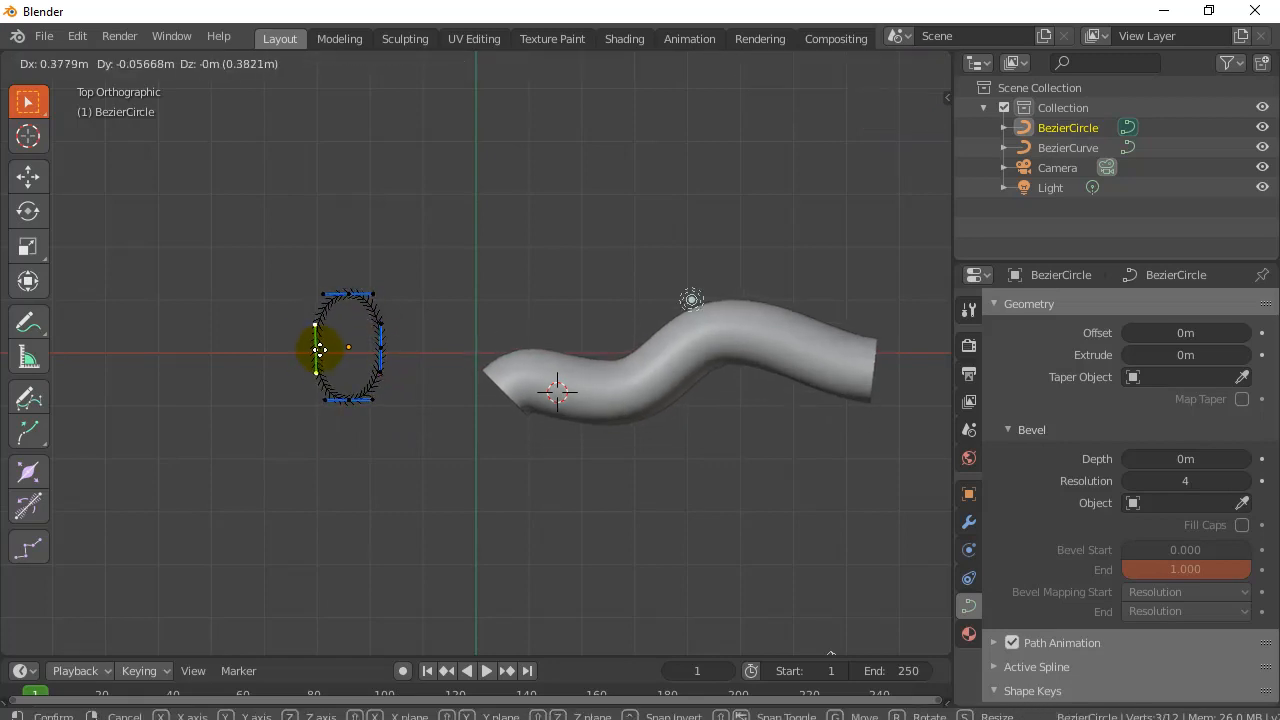
{"action": "left_click", "coordinate": [320, 349]}
Pull both handles of the BezierCircle's lowest control point outward to give the profile a wide, flat, bell-shaped base.
{"action": "left_click", "coordinate": [322, 401]}
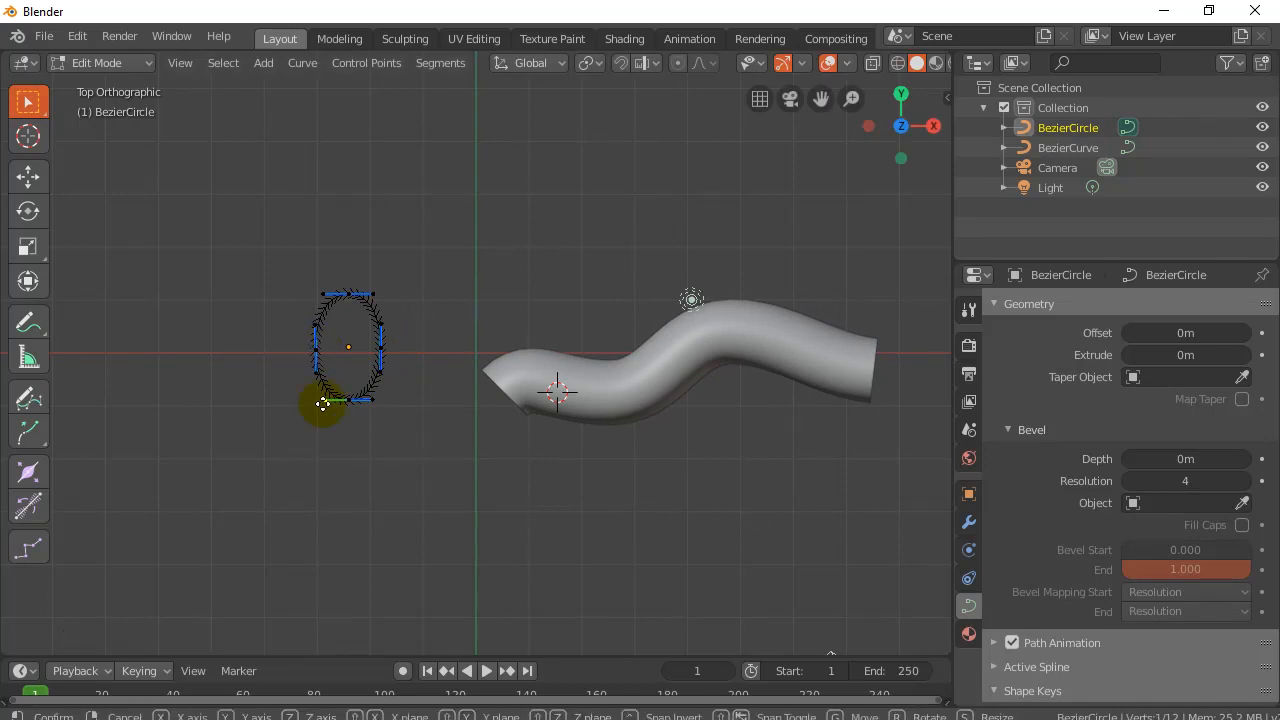
{"action": "key", "text": "g"}
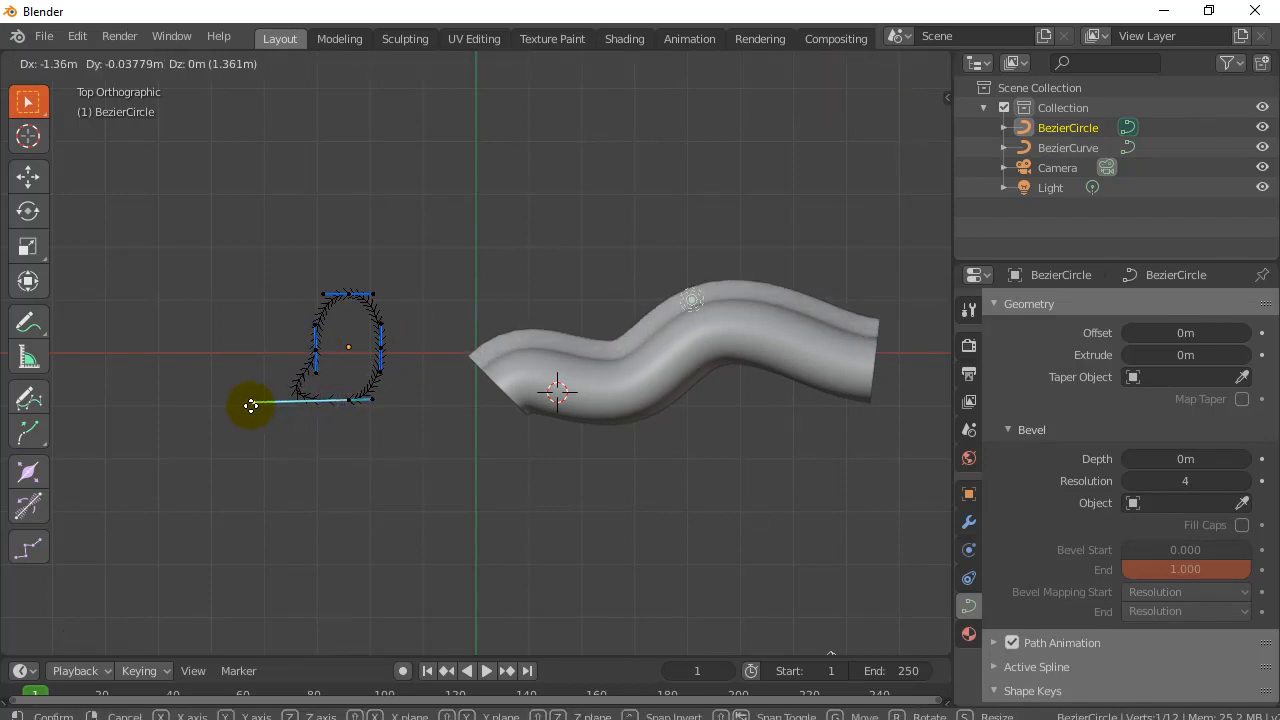
{"action": "left_click", "coordinate": [251, 403]}
{"action": "left_click", "coordinate": [369, 401]}
{"action": "key", "text": "g"}
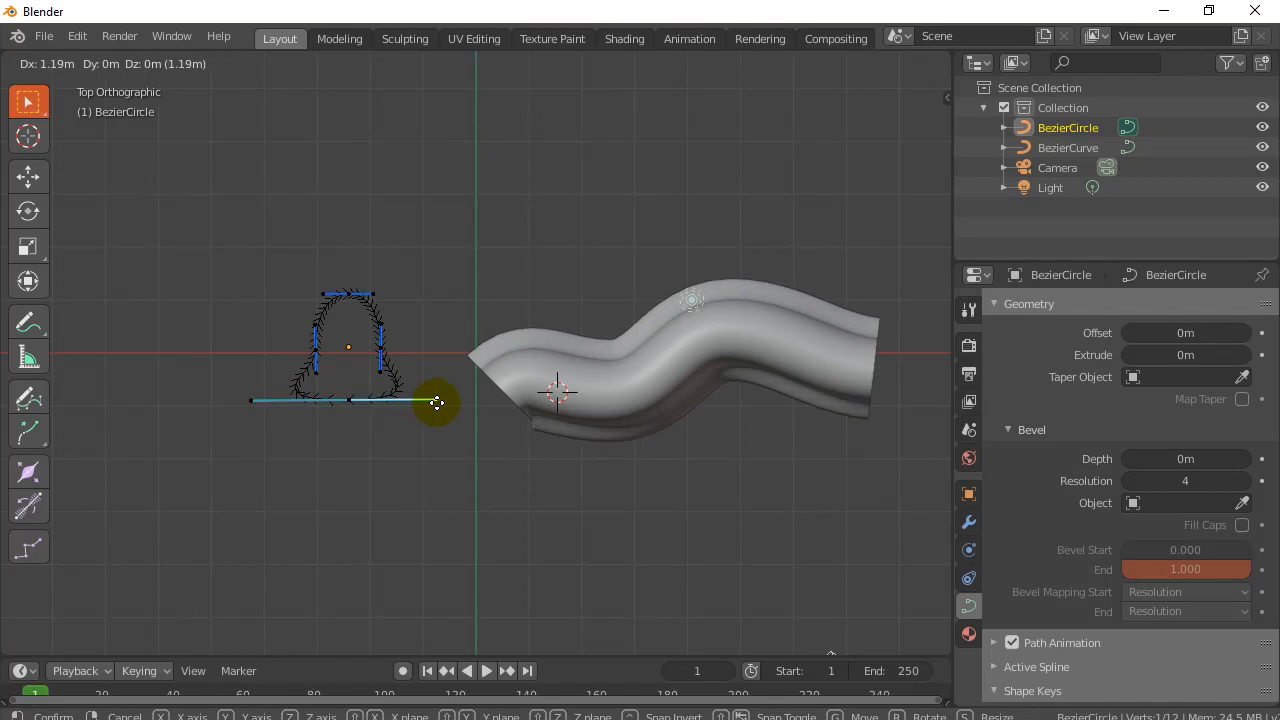
{"action": "left_click", "coordinate": [450, 401]}
{"action": "left_click", "coordinate": [251, 401]}
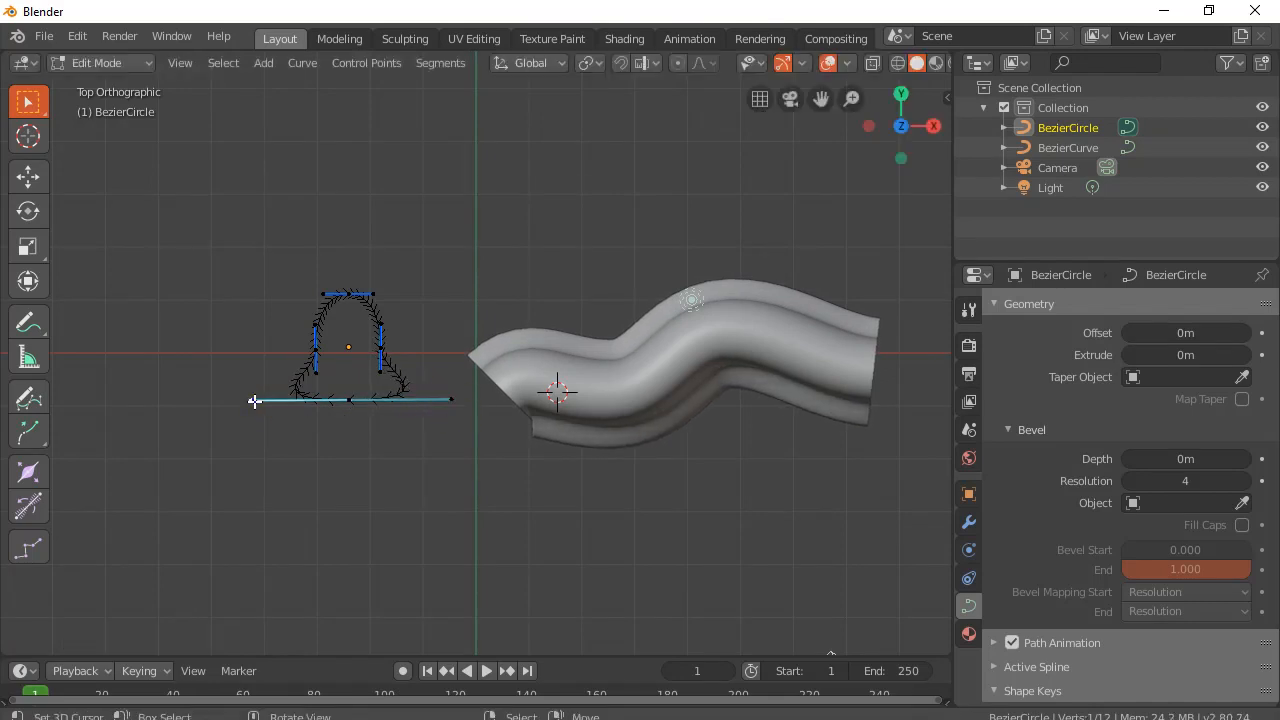
{"action": "key", "text": "g"}
{"action": "left_click", "coordinate": [237, 400]}
{"action": "middle_click_drag", "start_coordinate": [297, 569], "coordinate": [558, 560]}
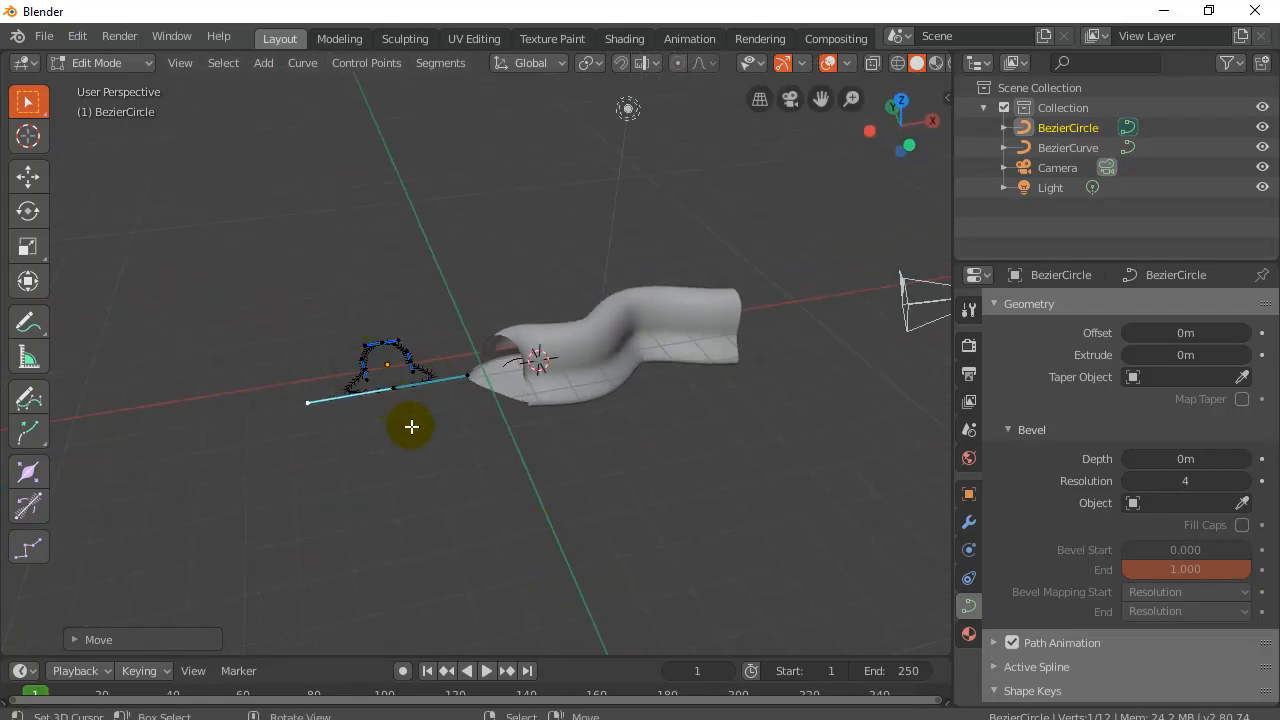
{"action": "key", "text": "Tab"}
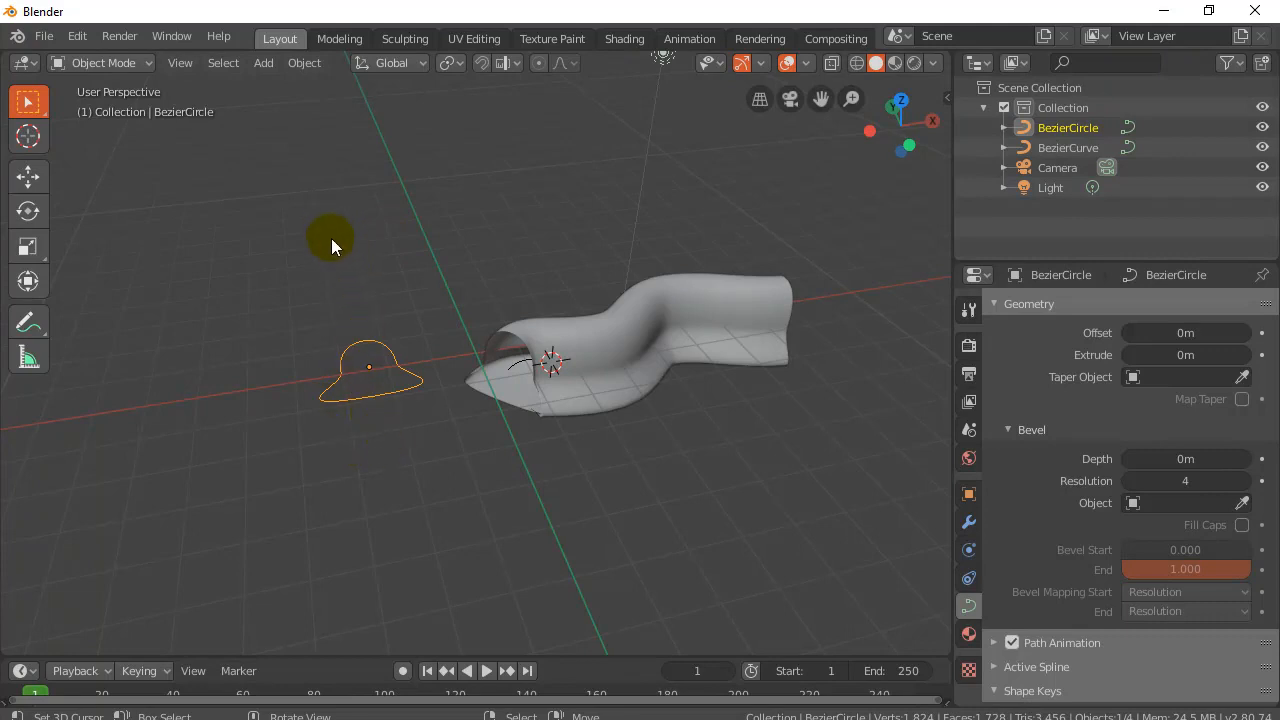
Try rotating all control points of the BezierCircle profile about the global Z axis to twist the swept shape.
{"action": "key", "text": "Tab"}
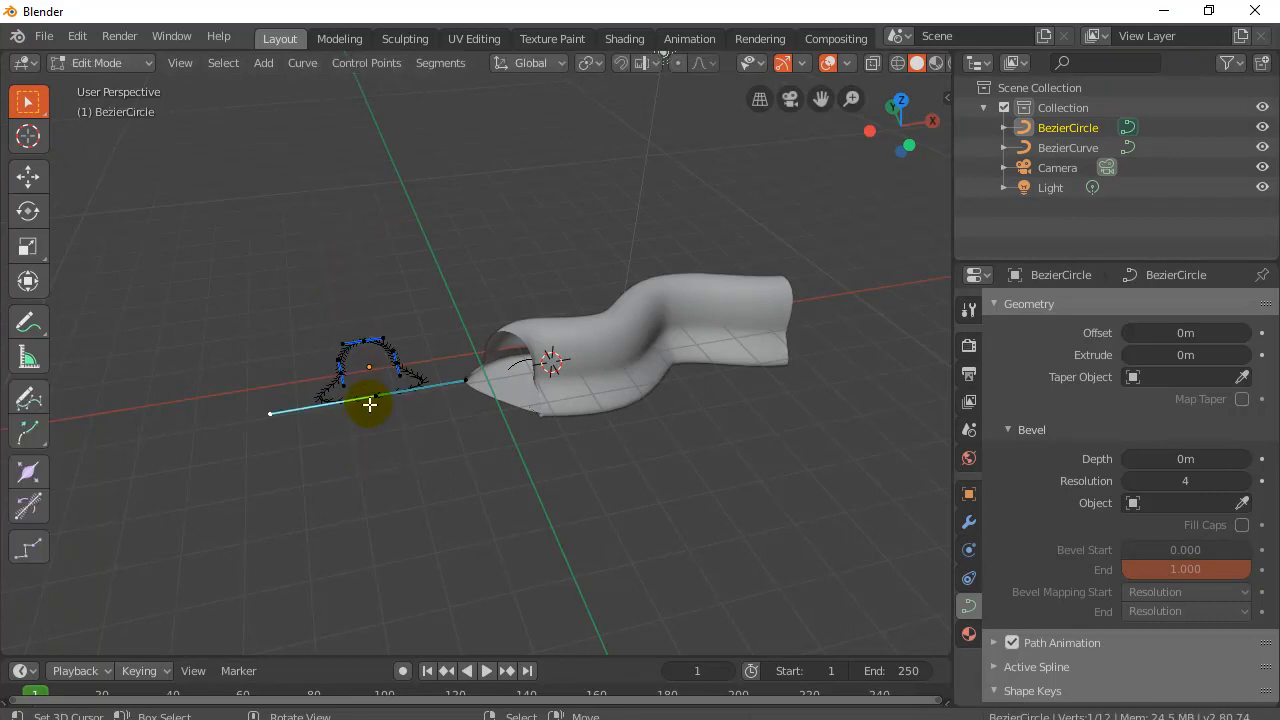
{"action": "key", "text": "a"}
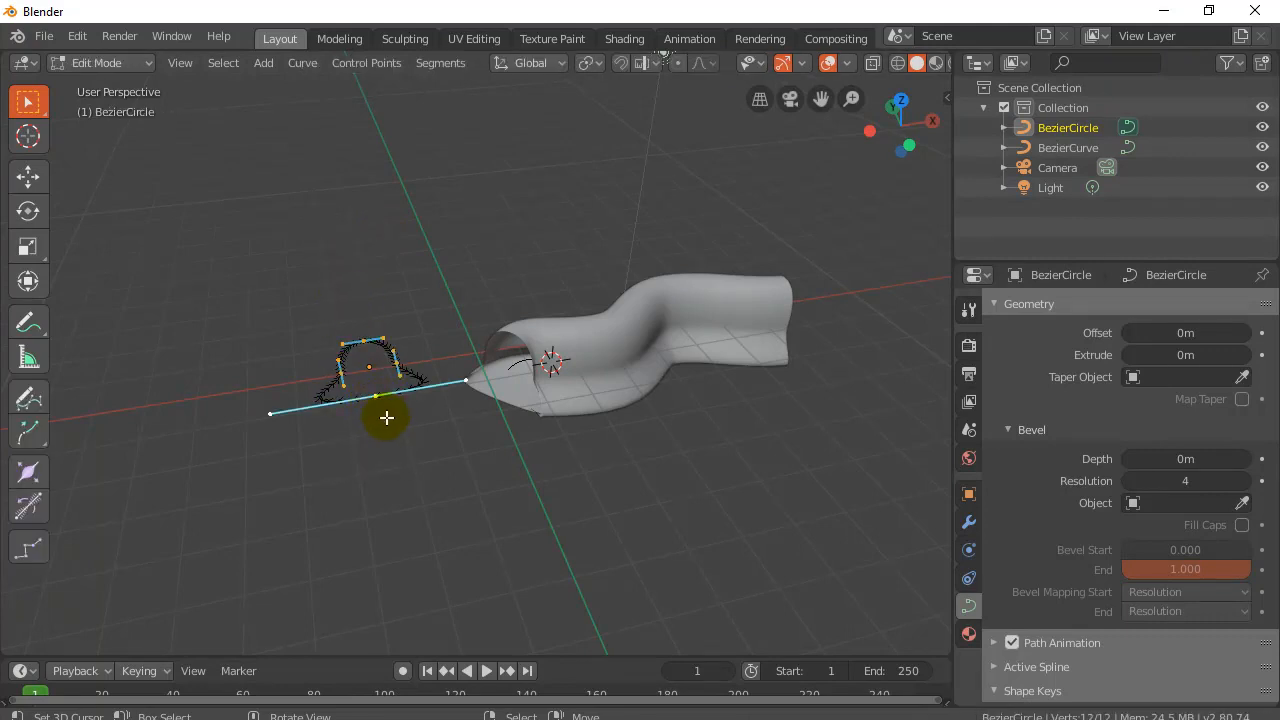
{"action": "key", "text": "r"}
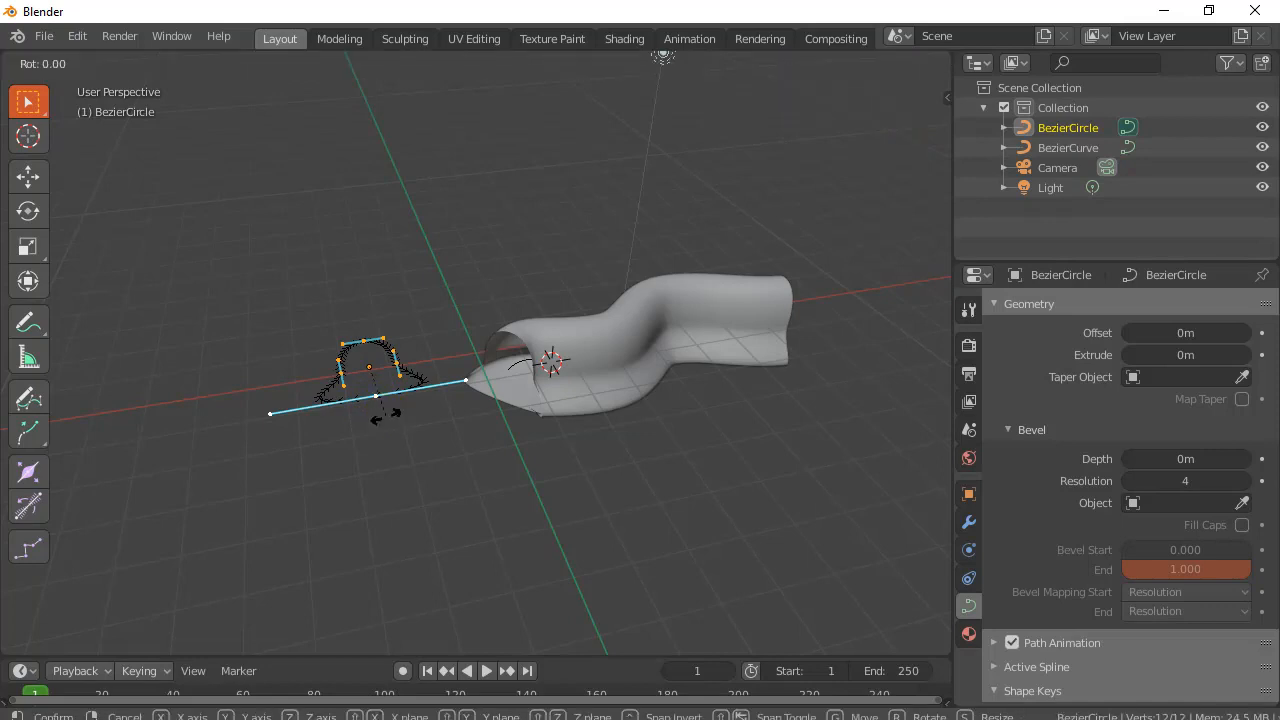
{"action": "key", "text": "z"}
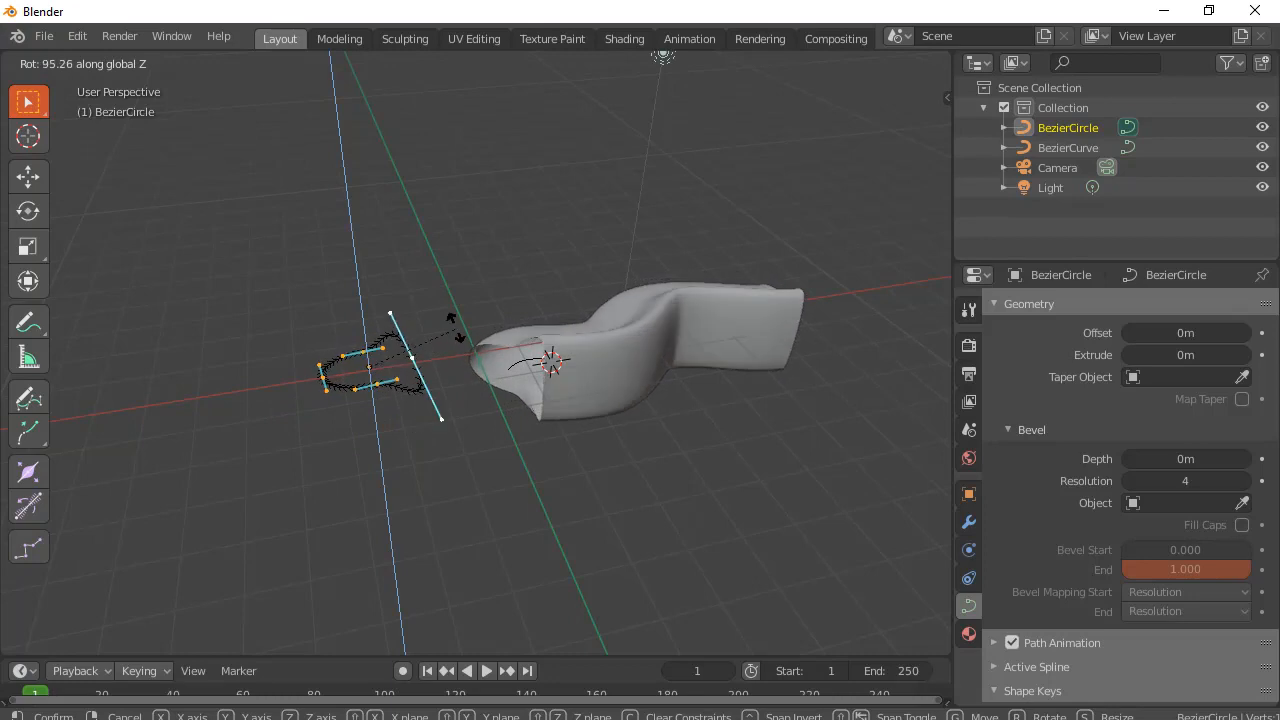
{"action": "left_click", "coordinate": [388, 430]}
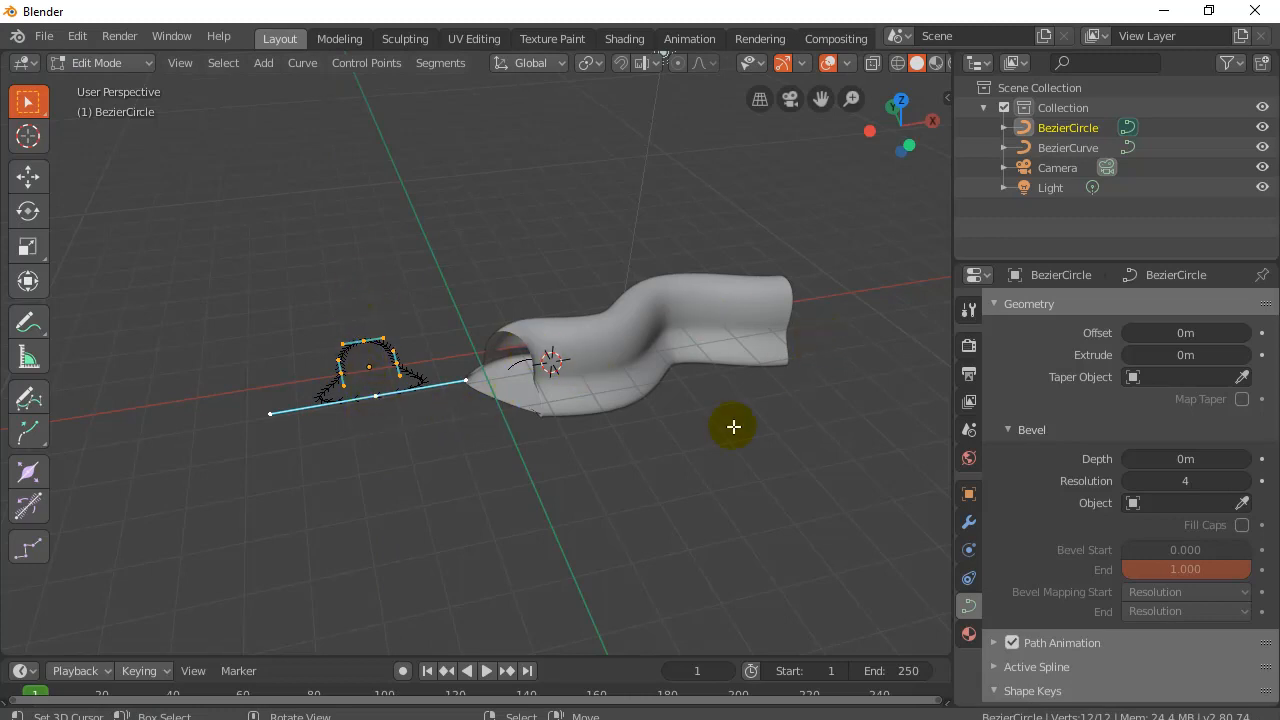
{"action": "middle_click_drag", "start_coordinate": [531, 521], "coordinate": [491, 537]}
{"action": "key", "text": "Tab"}
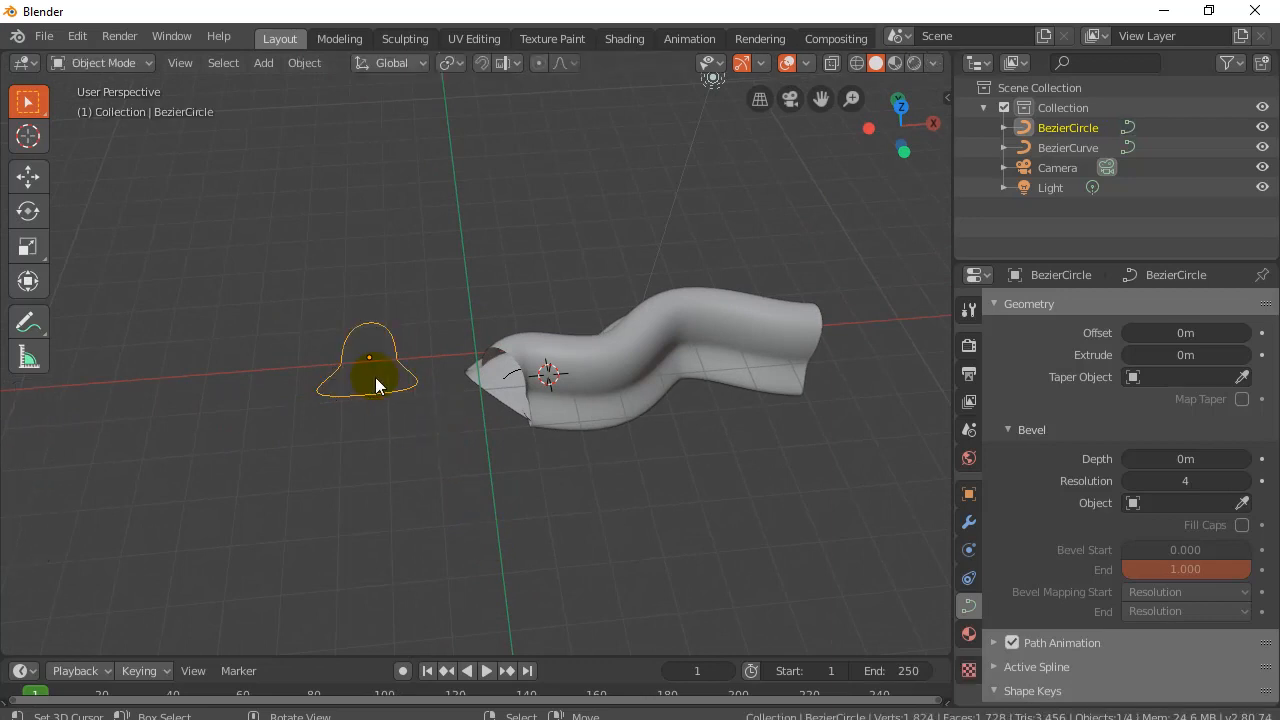
Scale the BezierCircle profile object down uniformly to about 0.64 of its size to make the swept shape thinner.
{"action": "middle_click_drag", "start_coordinate": [556, 504], "coordinate": [517, 482]}
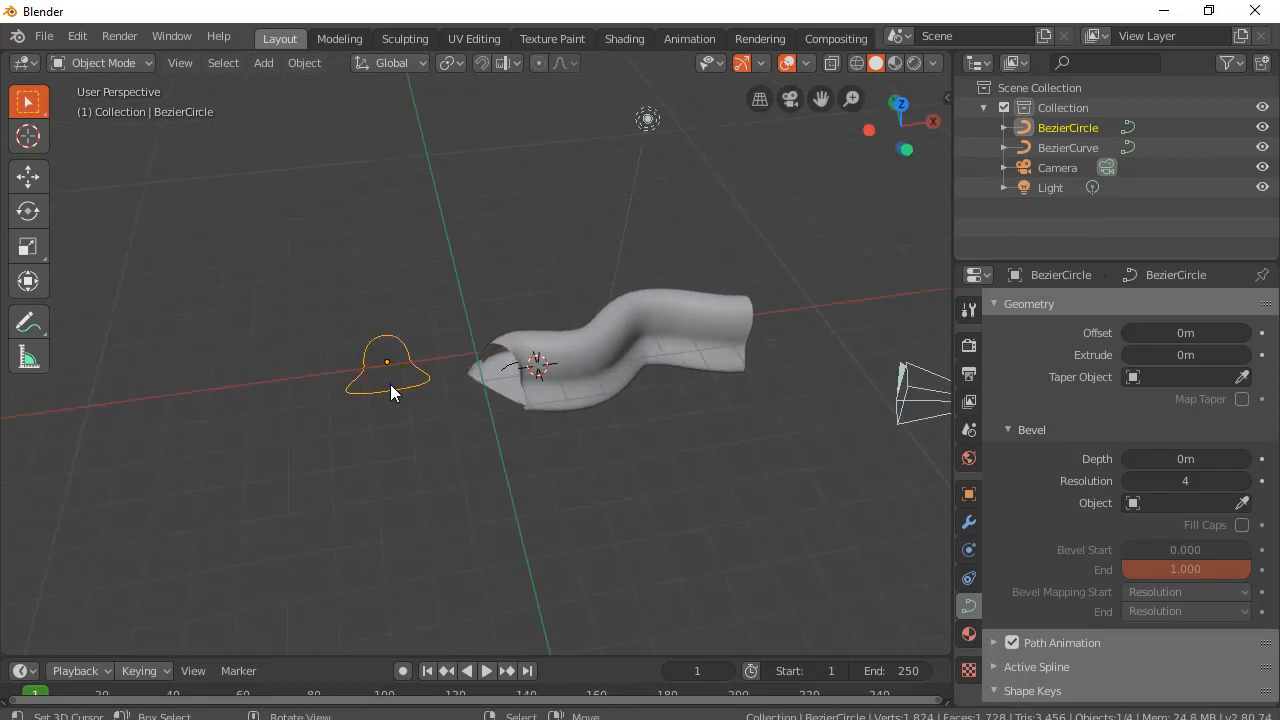
{"action": "key", "text": "s"}
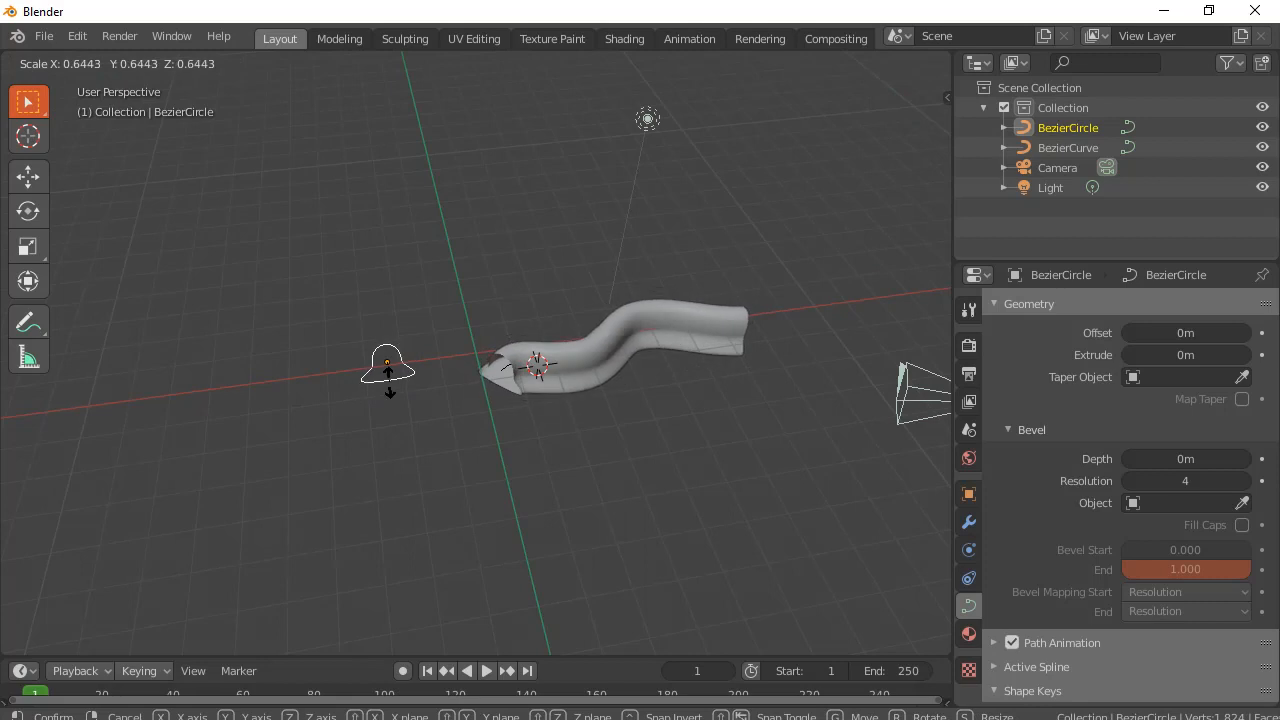
{"action": "left_click", "coordinate": [390, 380]}
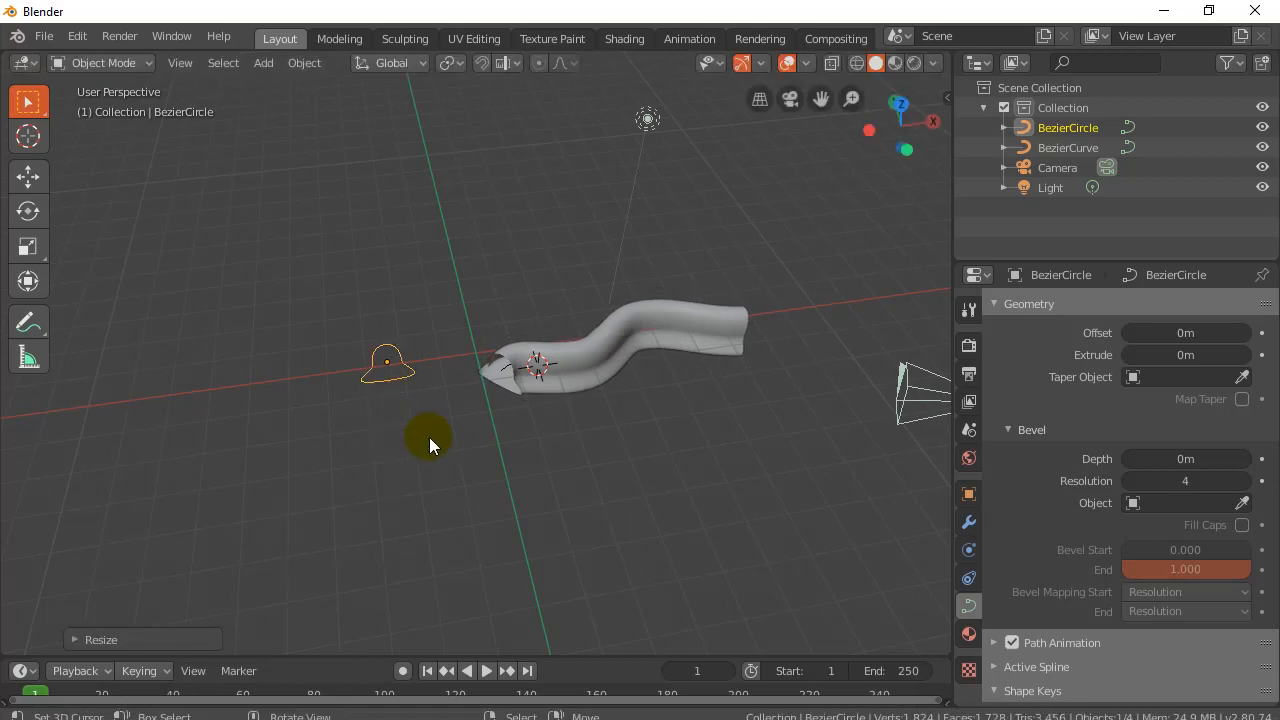
Place the 3D cursor on the Y axis above the swept shape in top view and add a Bezier curve there.
{"action": "key", "text": "KP_7"}
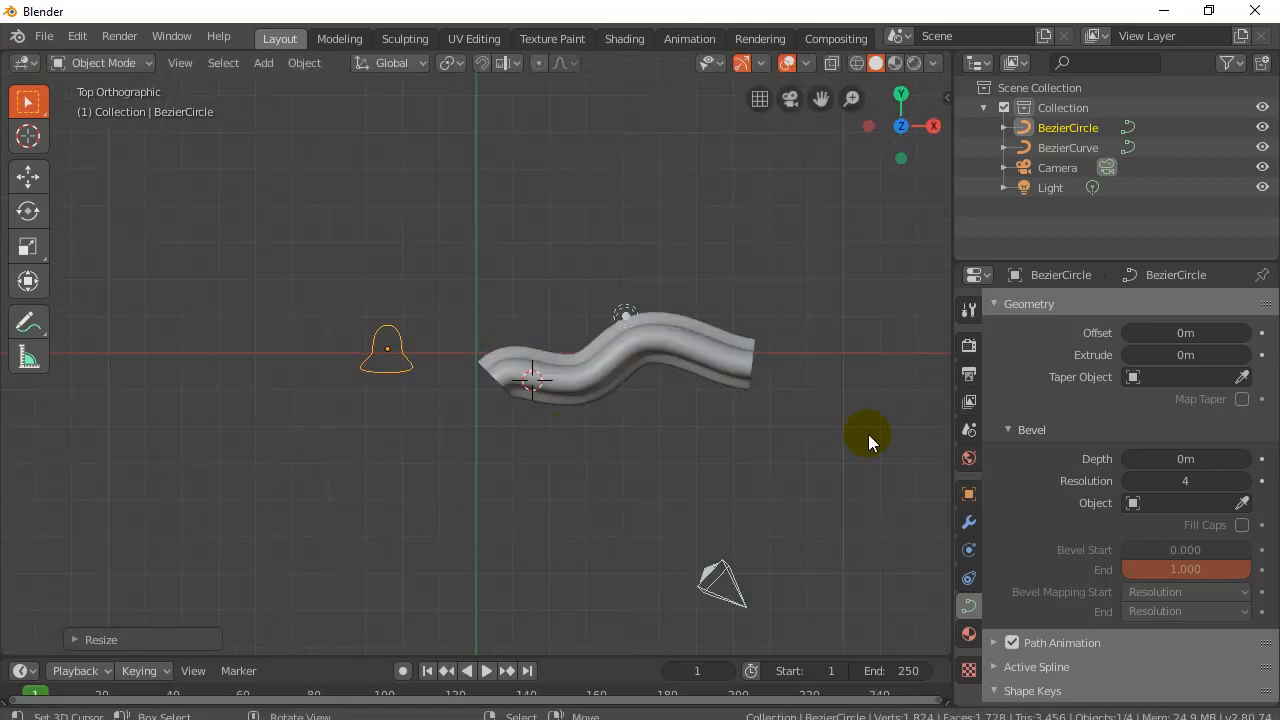
{"action": "scroll", "coordinate": [1027, 509], "scroll_direction": "up", "scroll_amount": 3}
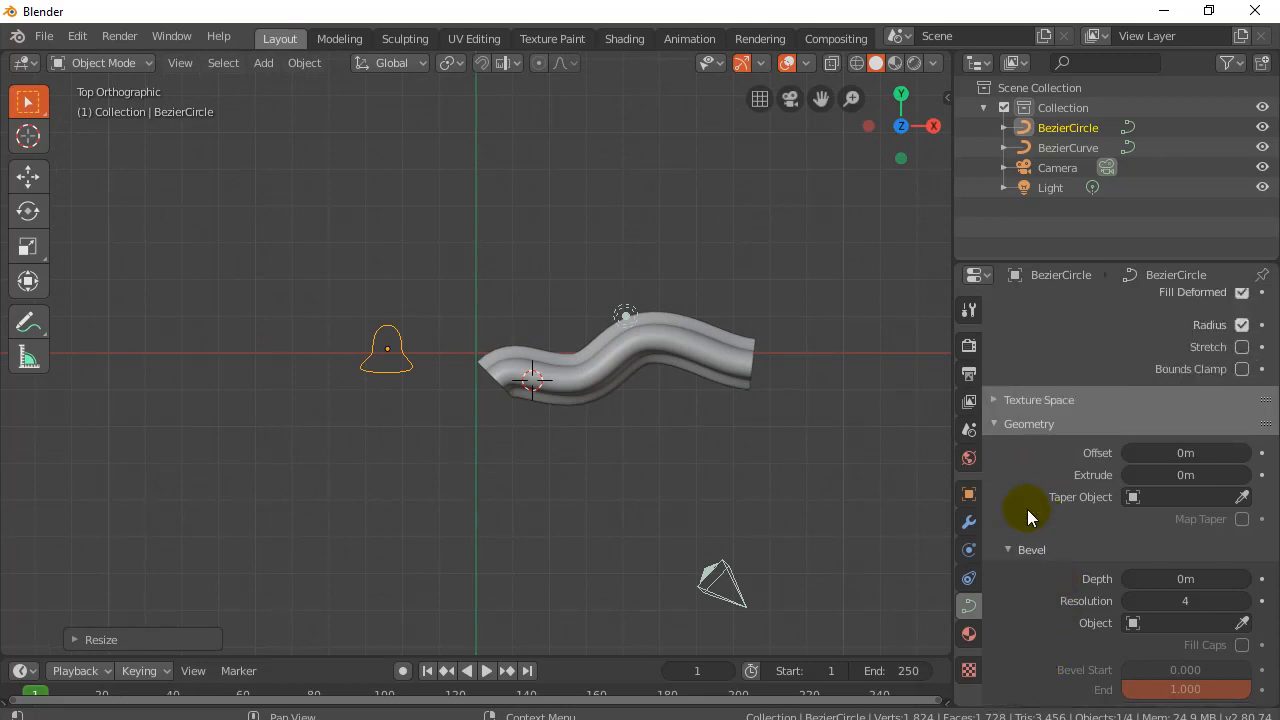
{"action": "scroll", "coordinate": [1032, 493], "scroll_direction": "down", "scroll_amount": 2}
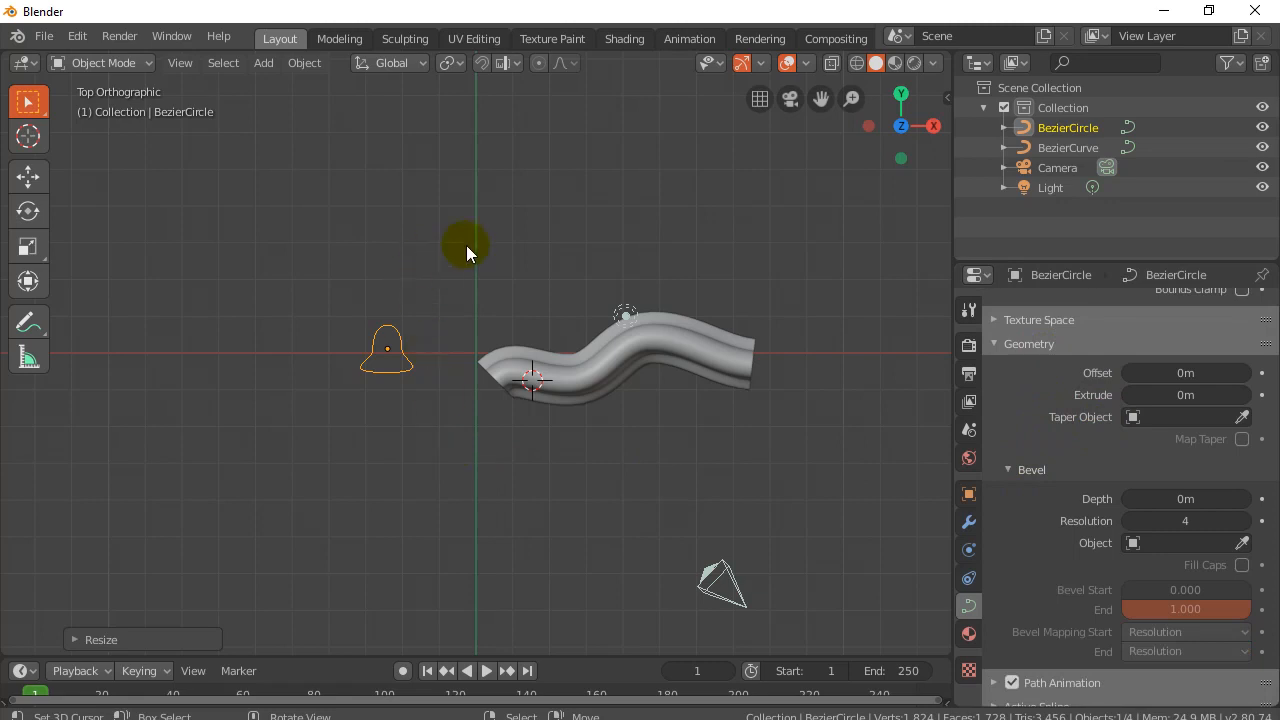
{"action": "left_click", "coordinate": [263, 62]}
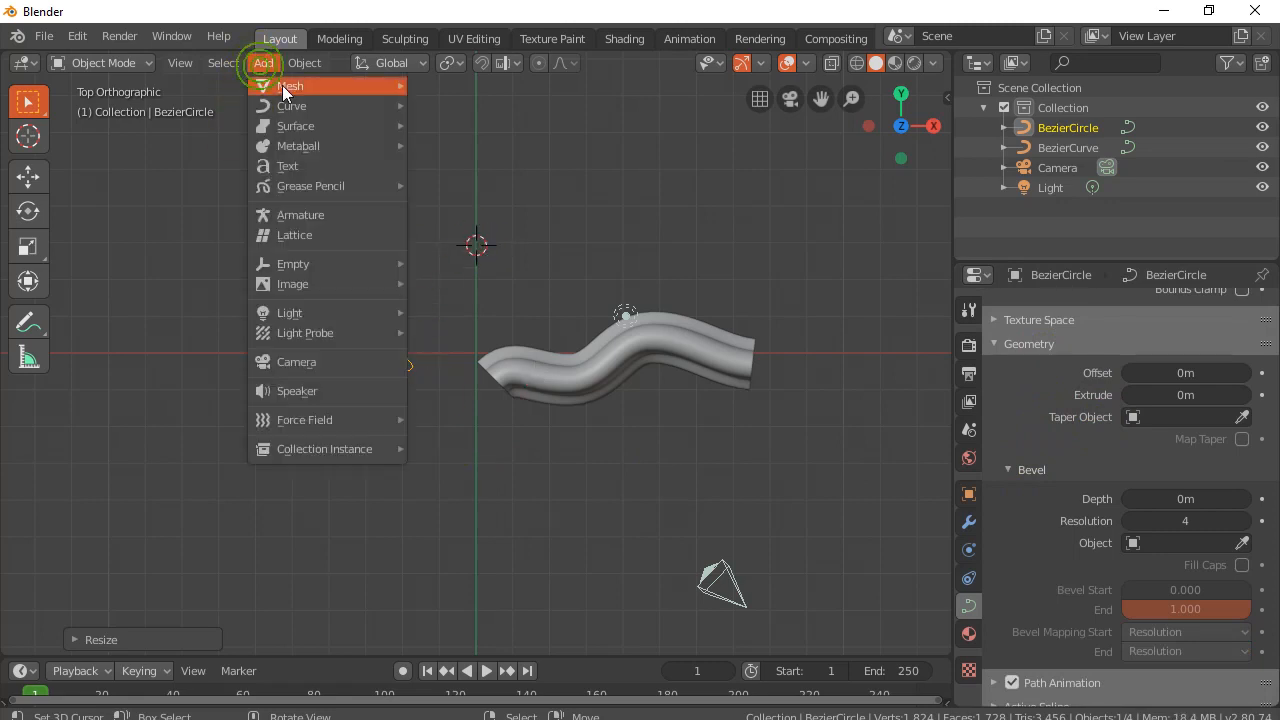
{"action": "mouse_move", "coordinate": [291, 104]}
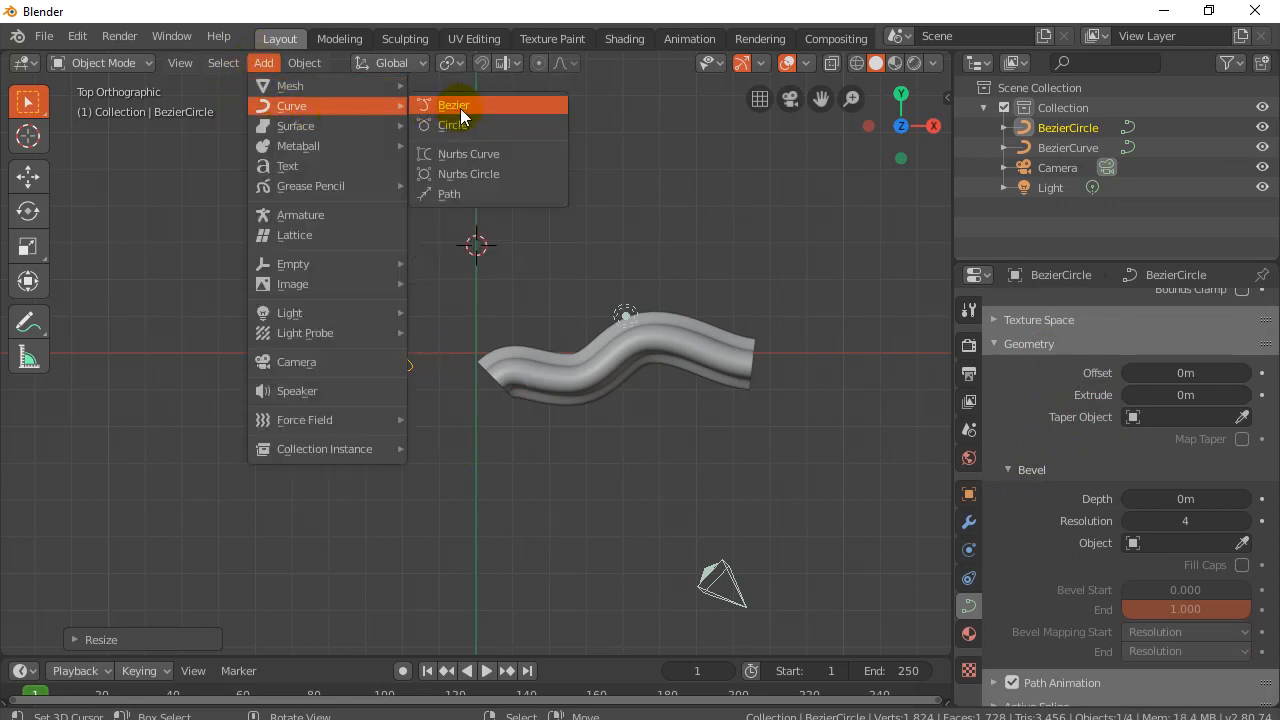
{"action": "left_click", "coordinate": [460, 110]}
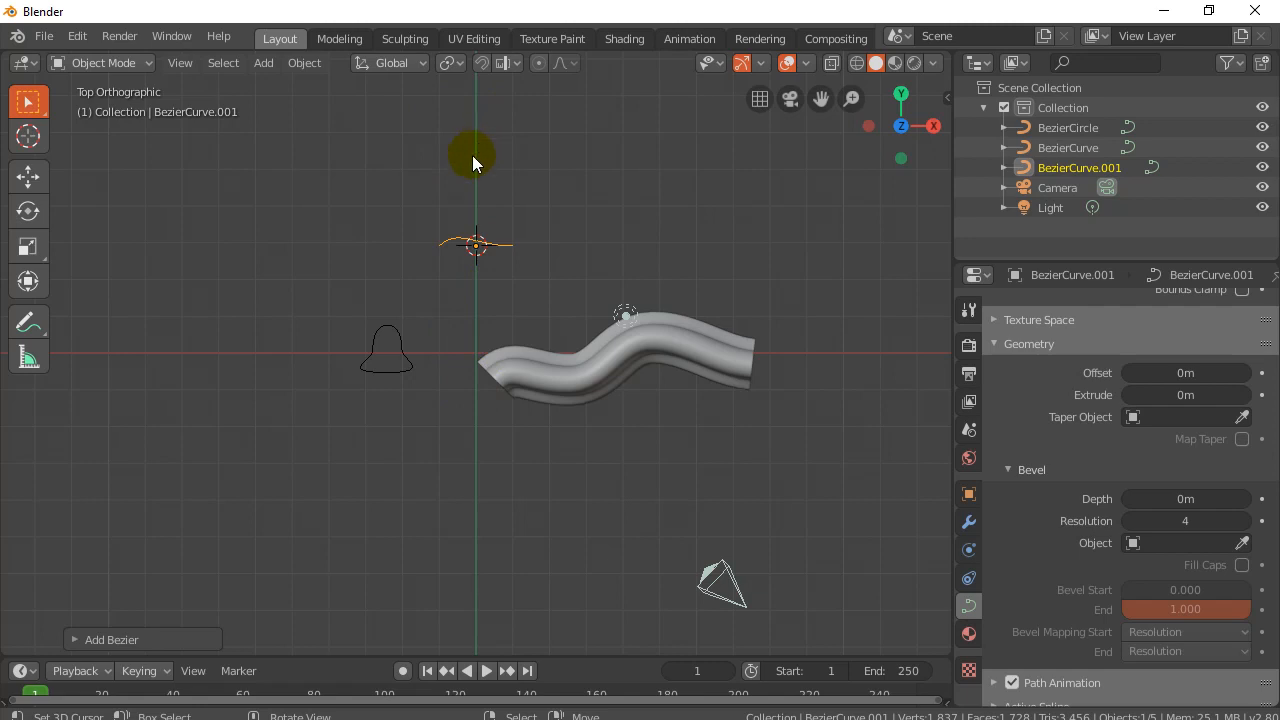
Edit the new BezierCurve.001 and move its right end control point up along Y, above the starting point.
{"action": "key", "text": "Tab"}
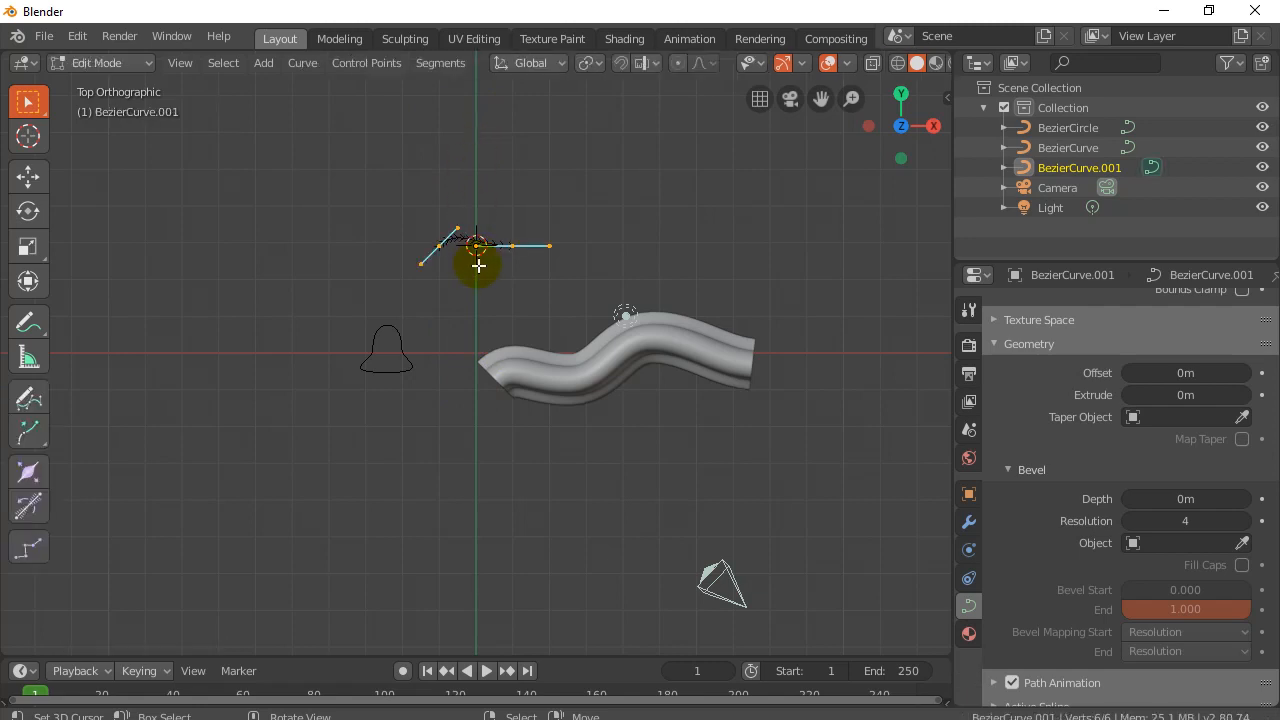
{"action": "scroll", "coordinate": [478, 265], "scroll_direction": "up", "scroll_amount": 5}
{"action": "middle_click_drag", "start_coordinate": [478, 265], "coordinate": [497, 477], "text": "shift"}
{"action": "scroll", "coordinate": [497, 477], "scroll_direction": "up", "scroll_amount": 3}
{"action": "scroll", "coordinate": [497, 477], "scroll_direction": "down", "scroll_amount": 2}
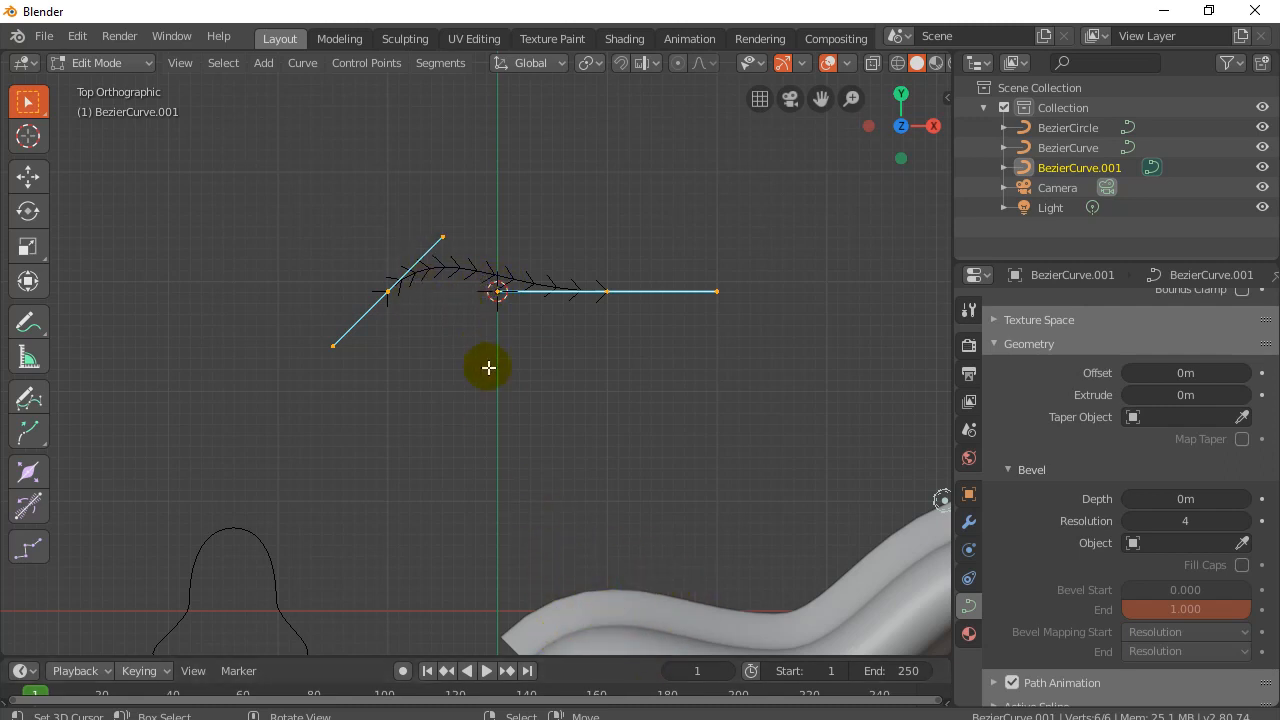
{"action": "left_click", "coordinate": [388, 292]}
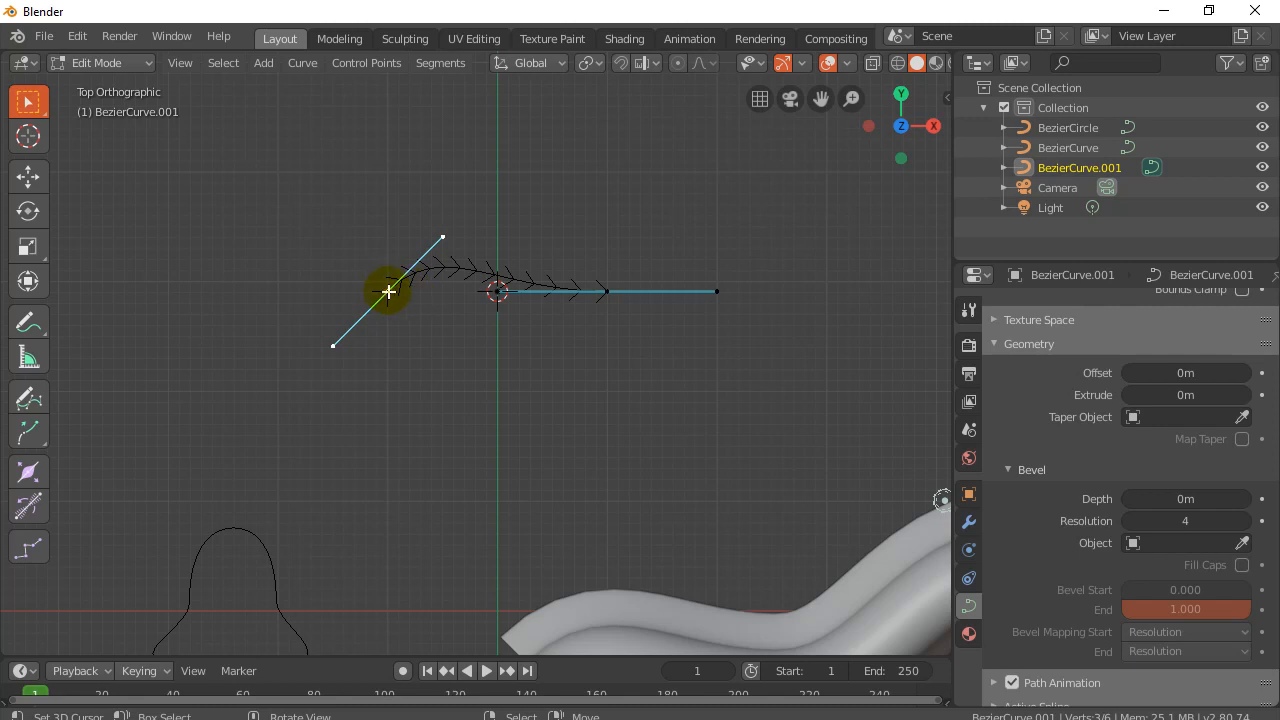
{"action": "left_click", "coordinate": [608, 291]}
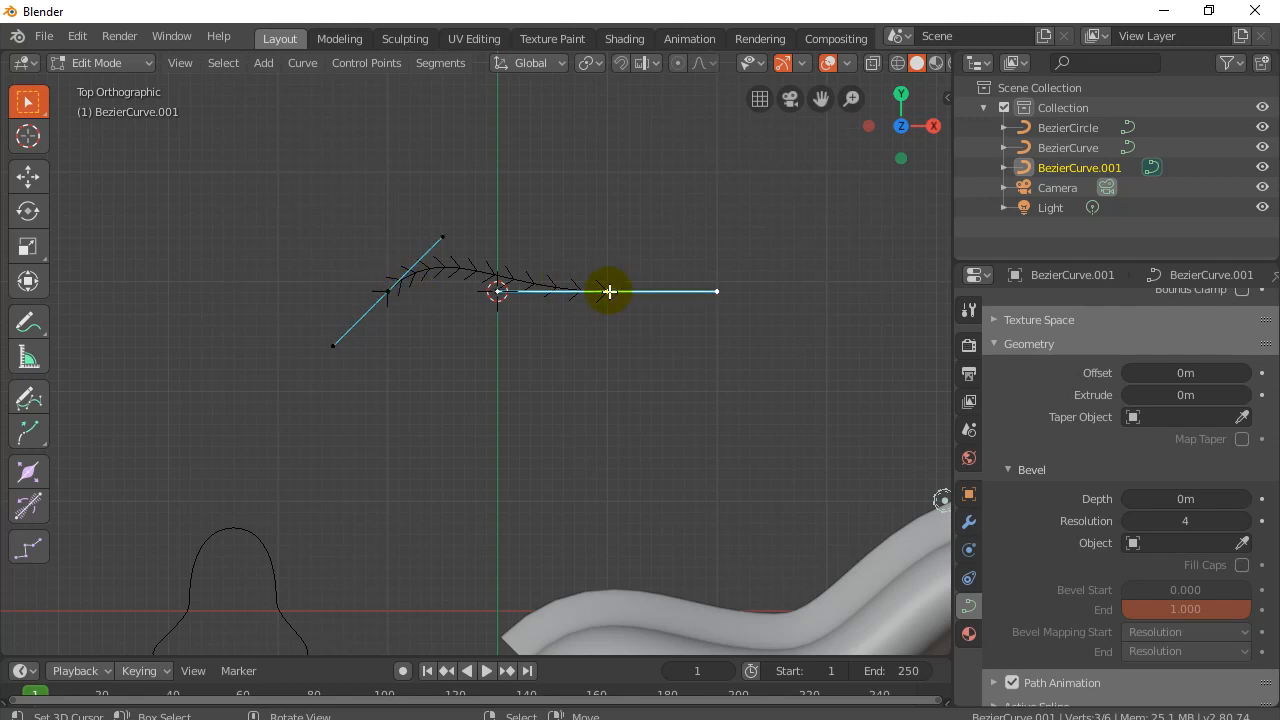
{"action": "left_click_drag", "start_coordinate": [609, 291], "coordinate": [614, 222]}
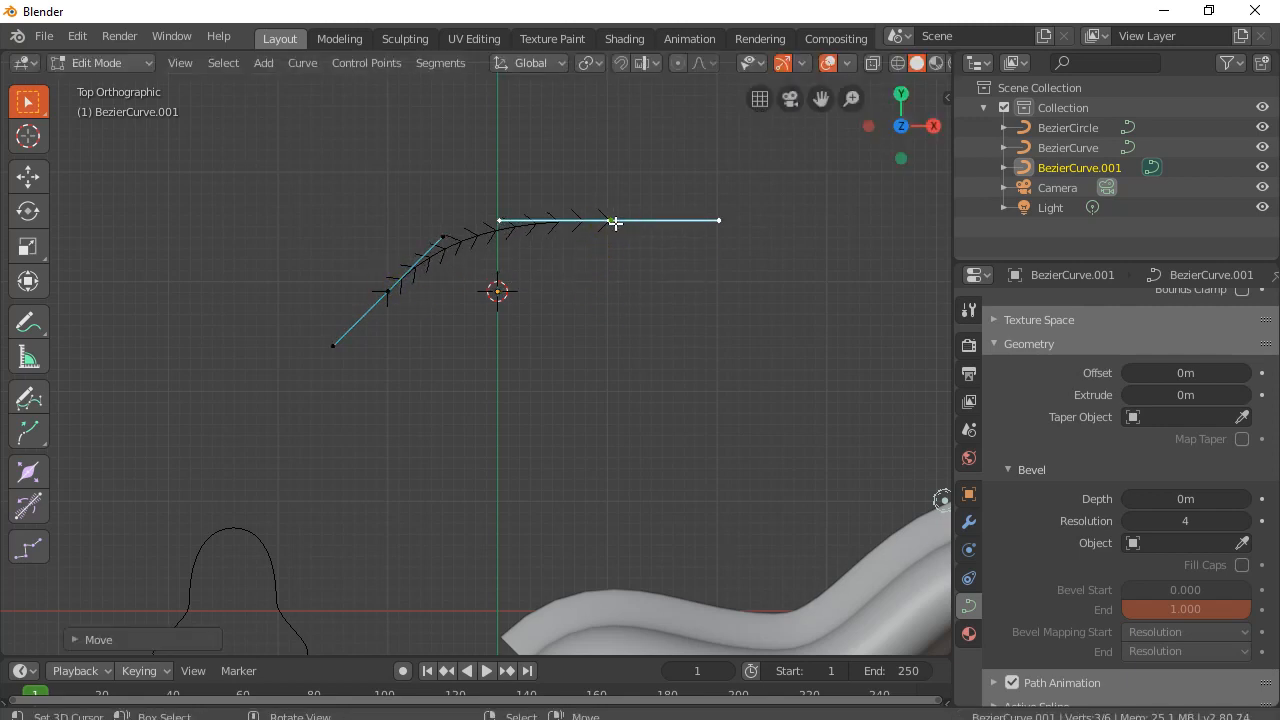
Extrude two more control points from the raised end of BezierCurve.001, the first rising to the right and the second dropping to the right.
{"action": "key", "text": "e"}
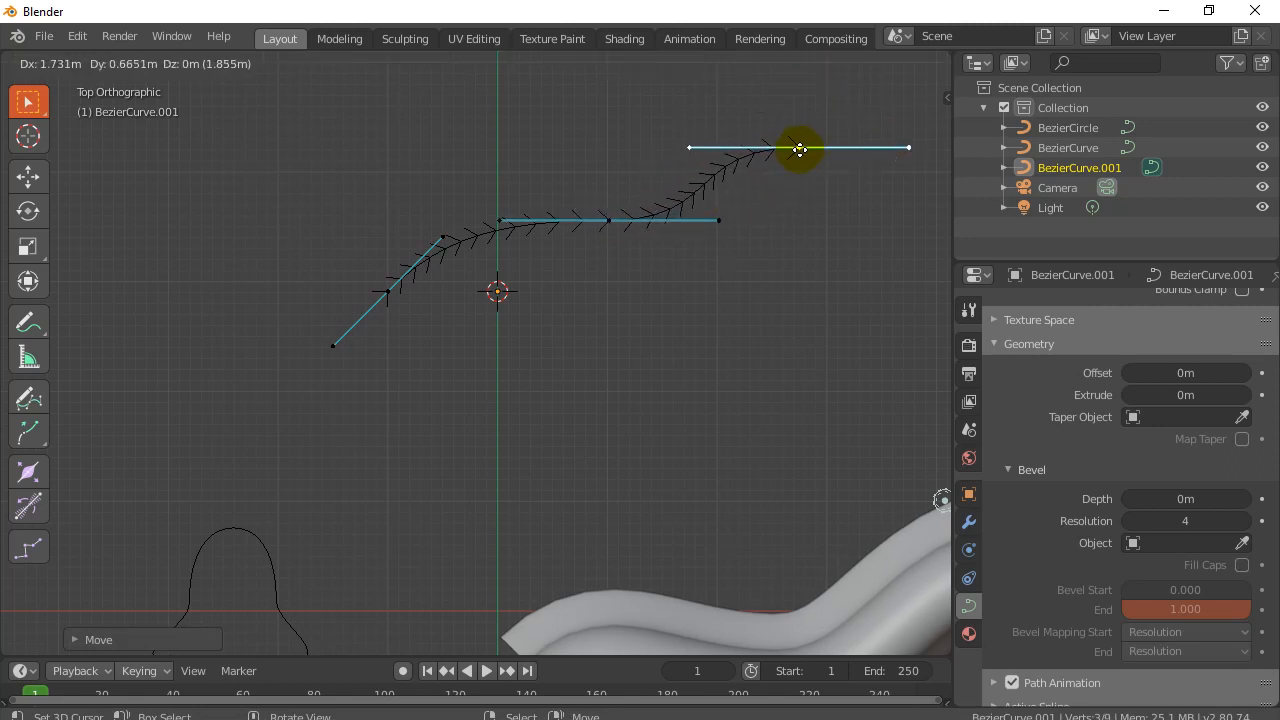
{"action": "left_click", "coordinate": [797, 157]}
{"action": "key", "text": "e"}
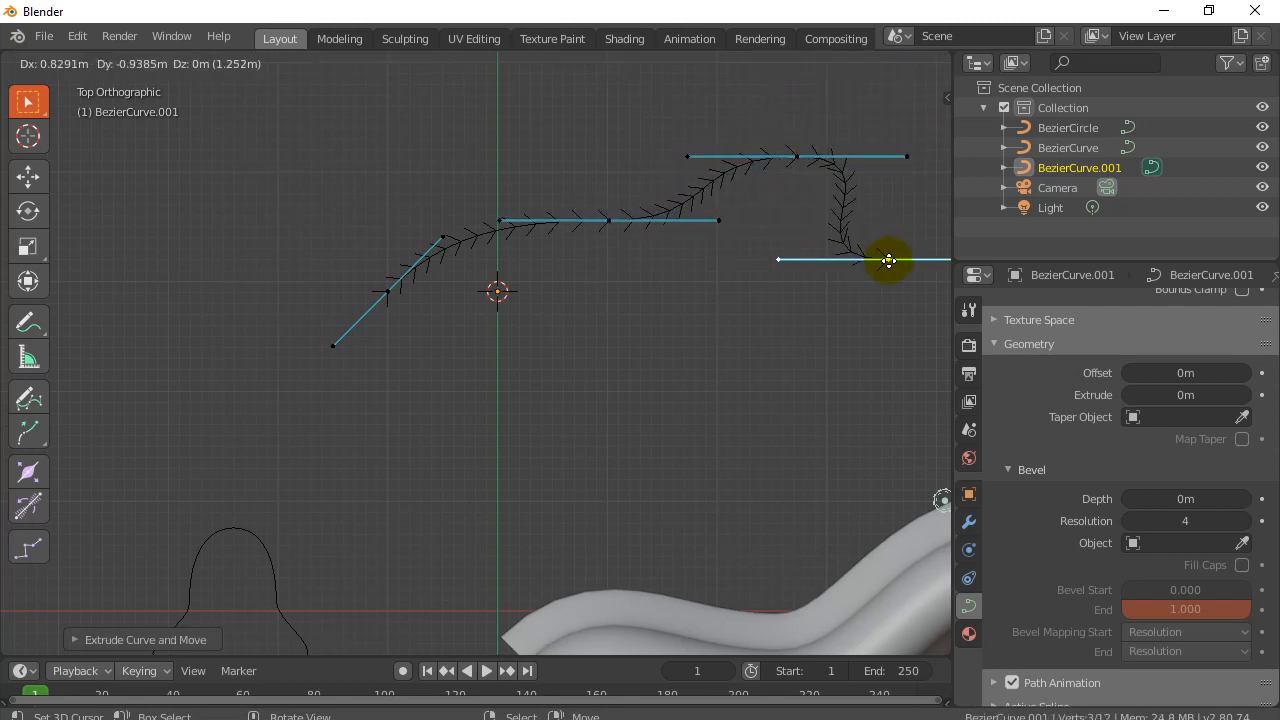
{"action": "left_click", "coordinate": [924, 241]}
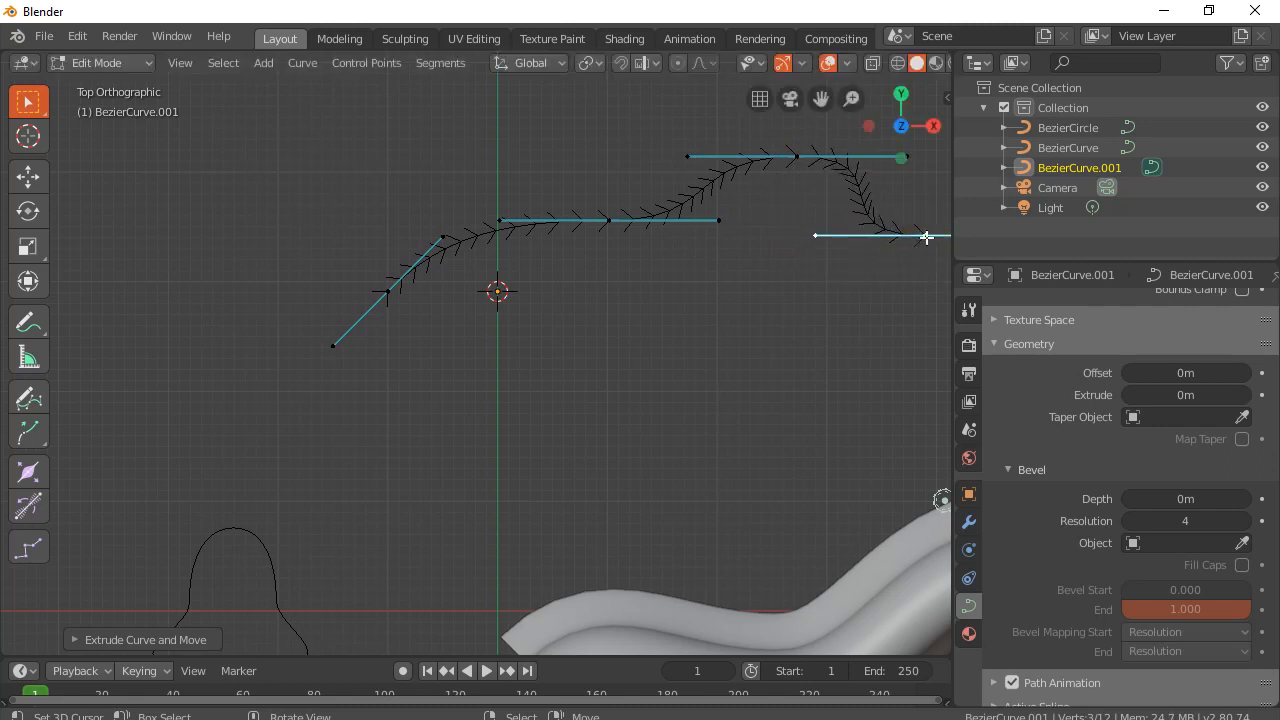
Adjust the handles of BezierCurve.001 so it rises gently, humps near the far end and slopes down, and finish editing the curve.
{"action": "scroll", "coordinate": [905, 256], "scroll_direction": "down", "scroll_amount": 1}
{"action": "left_click", "coordinate": [938, 256]}
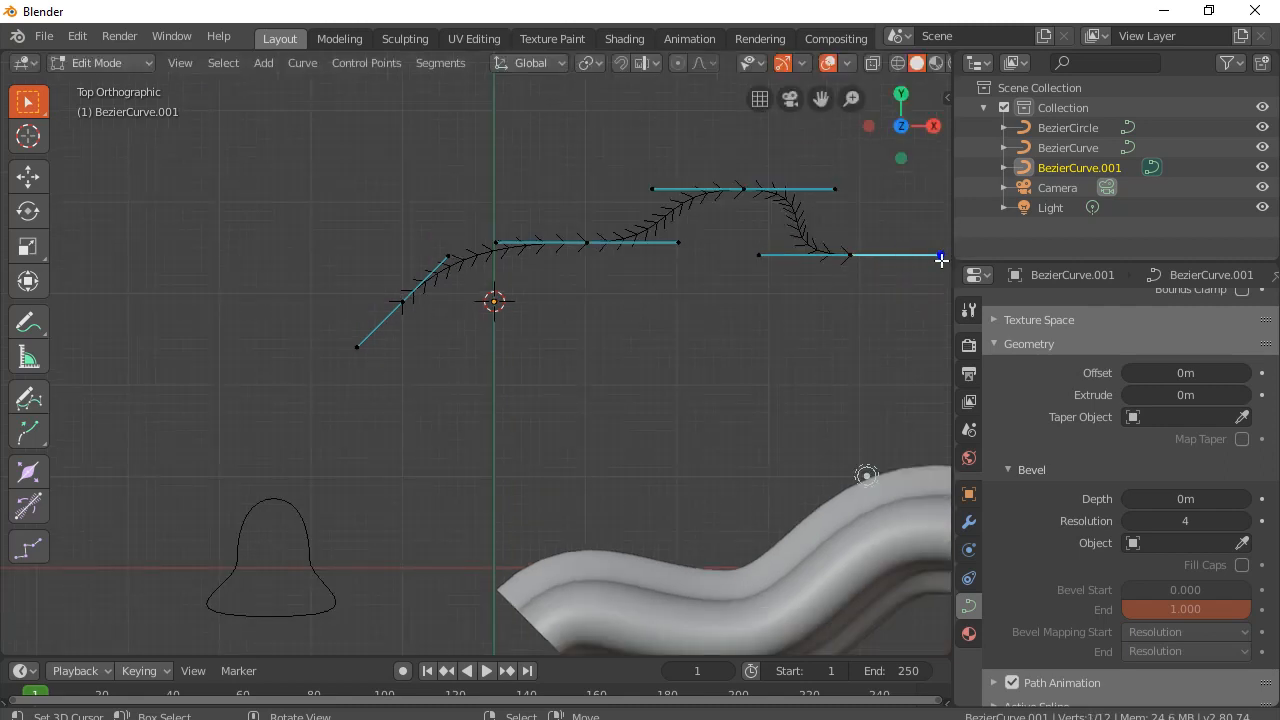
{"action": "key", "text": "g"}
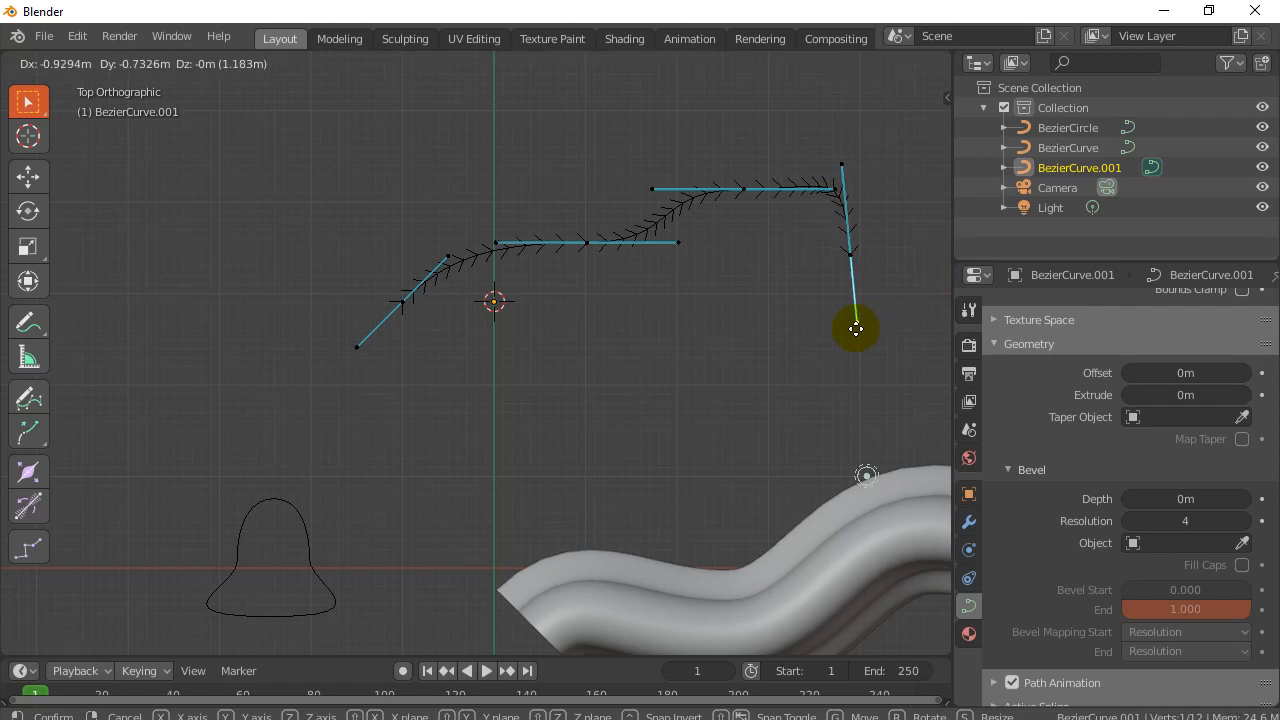
{"action": "left_click", "coordinate": [903, 310]}
{"action": "left_click_drag", "start_coordinate": [842, 193], "coordinate": [787, 190]}
{"action": "left_click_drag", "start_coordinate": [678, 243], "coordinate": [706, 253]}
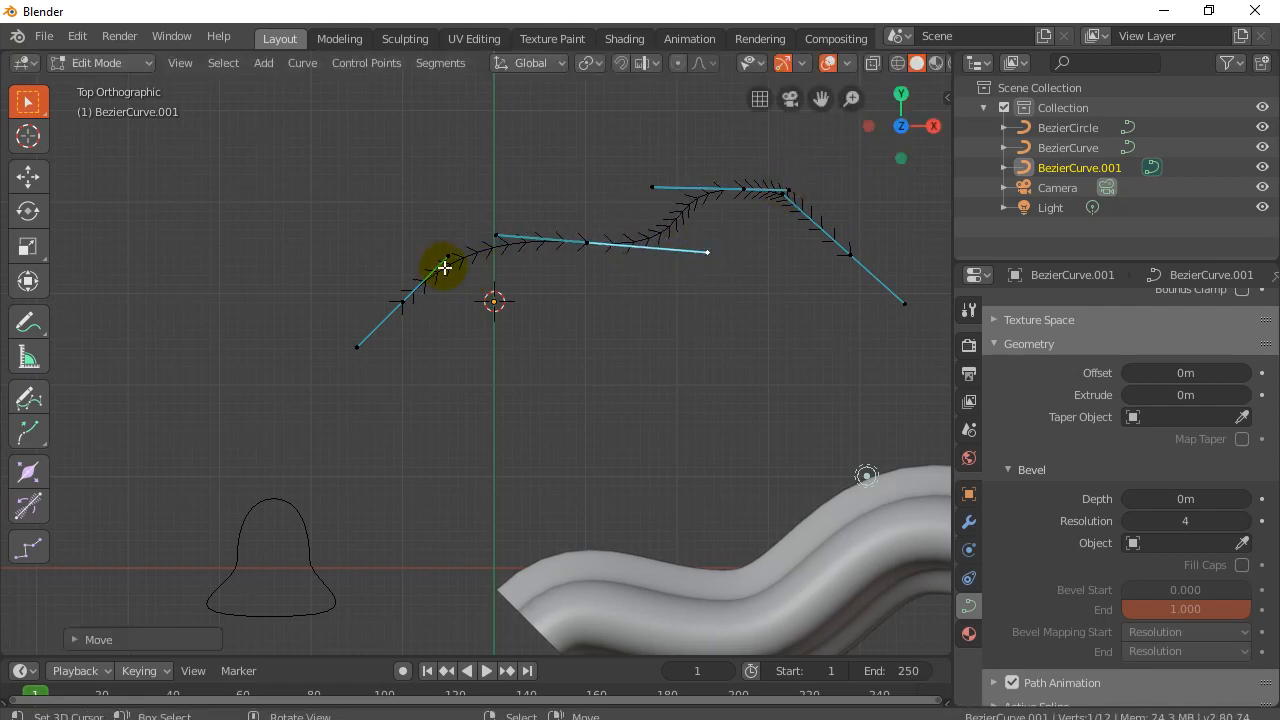
{"action": "left_click_drag", "start_coordinate": [445, 263], "coordinate": [477, 284]}
{"action": "scroll", "coordinate": [530, 380], "scroll_direction": "down", "scroll_amount": 3}
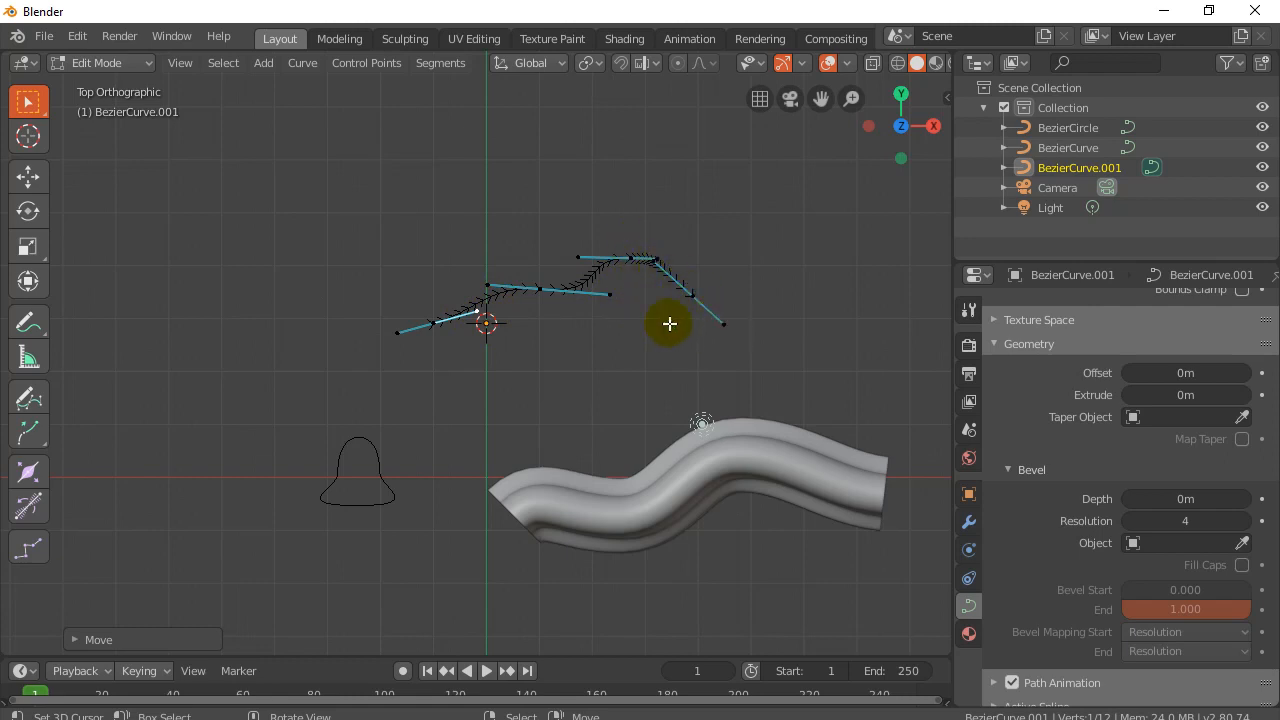
{"action": "left_click", "coordinate": [498, 281]}
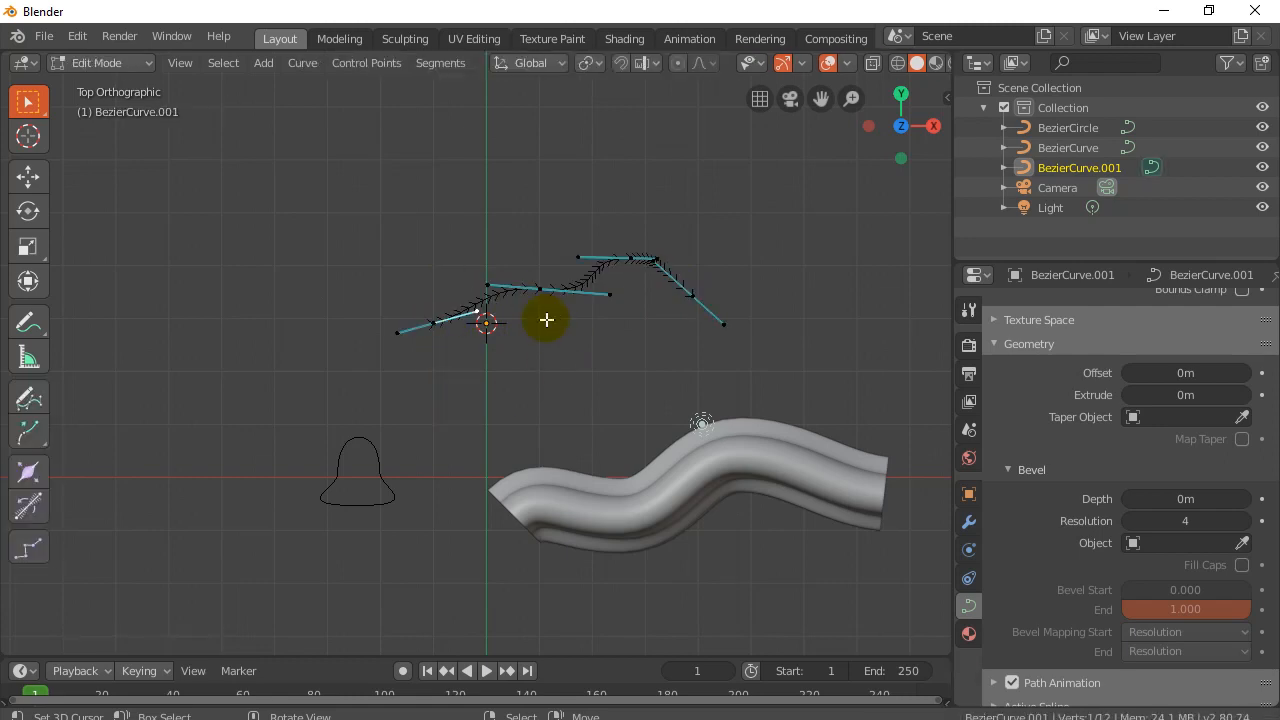
{"action": "key", "text": "Tab"}
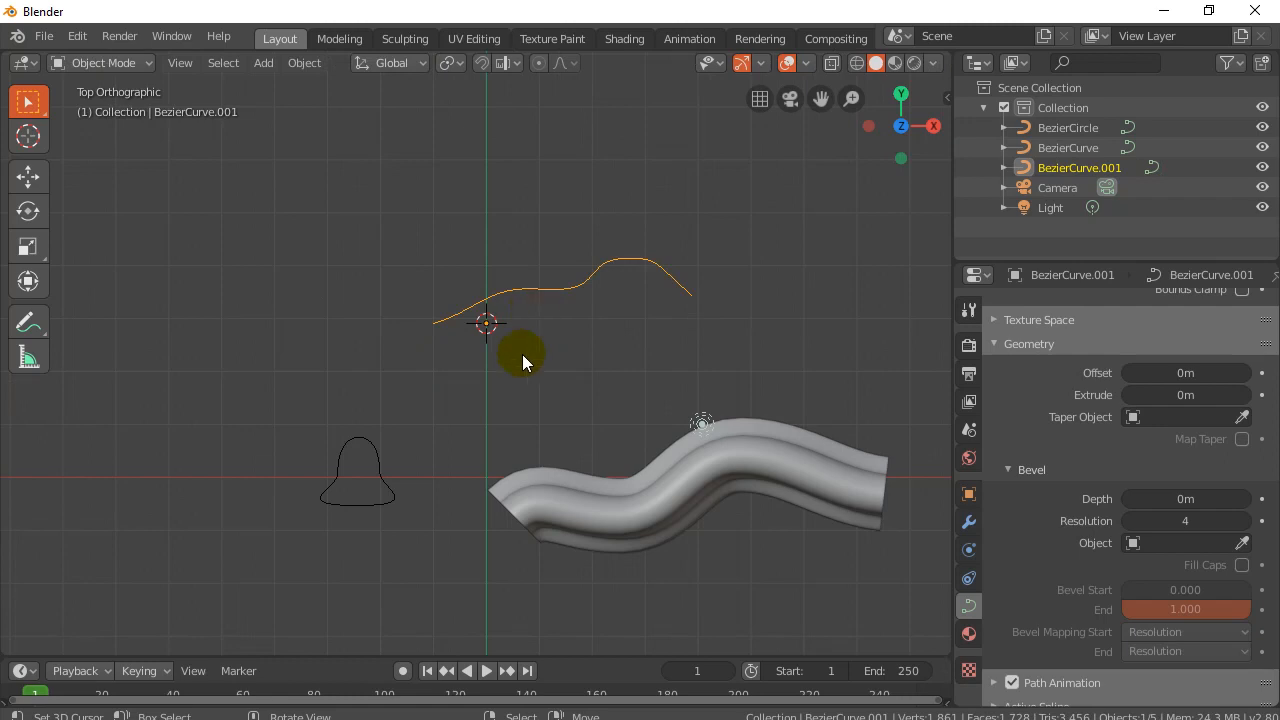
Assign BezierCurve.001 as the taper object of the swept BezierCurve.
{"action": "left_click", "coordinate": [587, 515]}
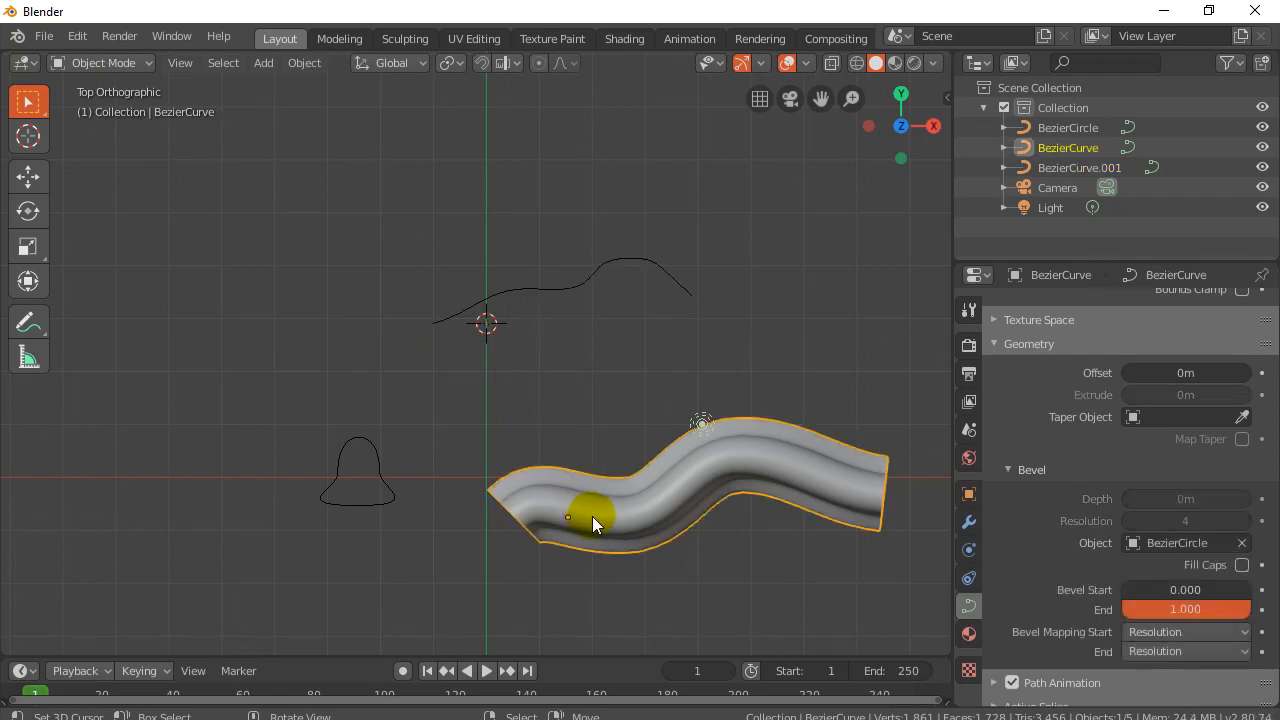
{"action": "middle_click_drag", "start_coordinate": [534, 505], "coordinate": [507, 453]}
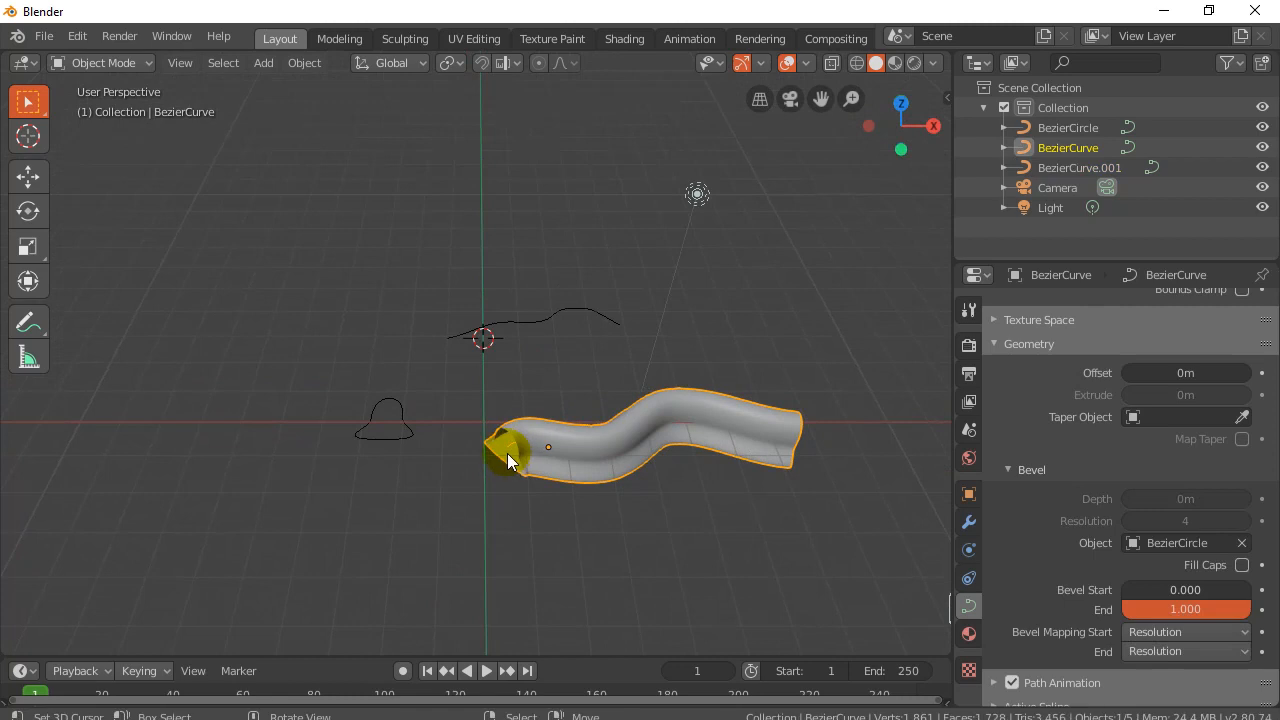
{"action": "left_click", "coordinate": [1134, 418]}
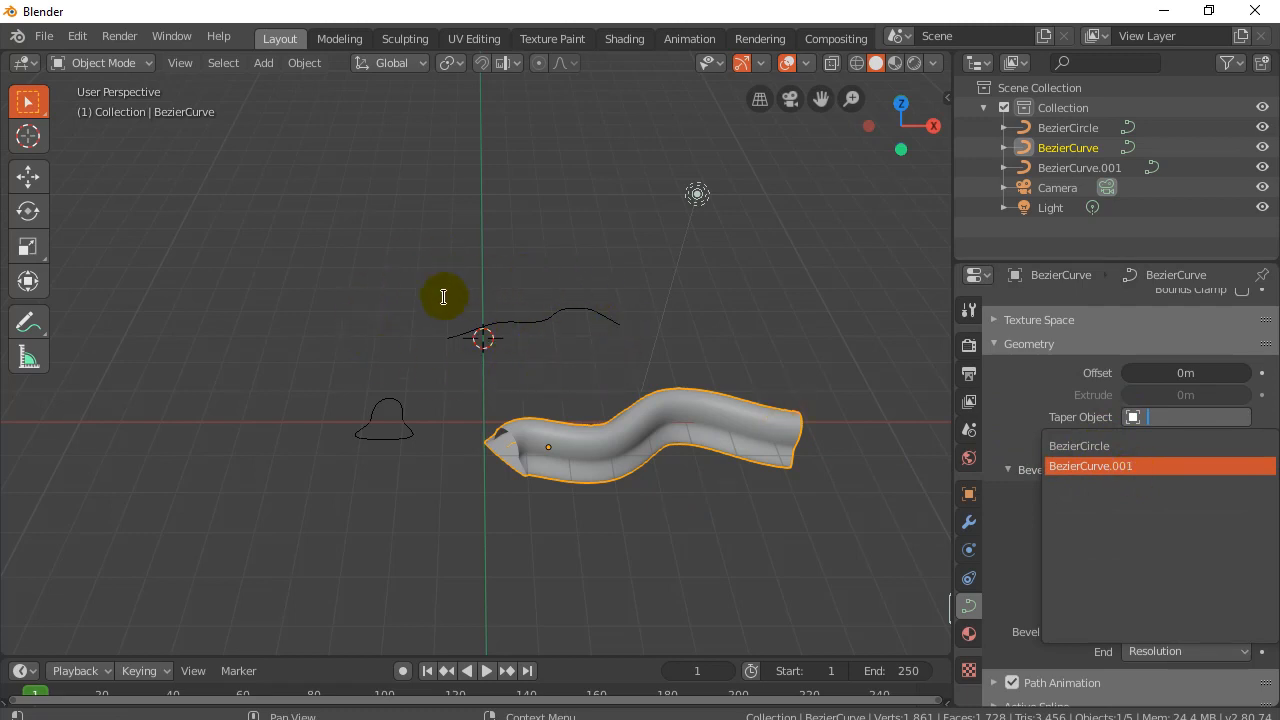
{"action": "left_click", "coordinate": [1093, 467]}
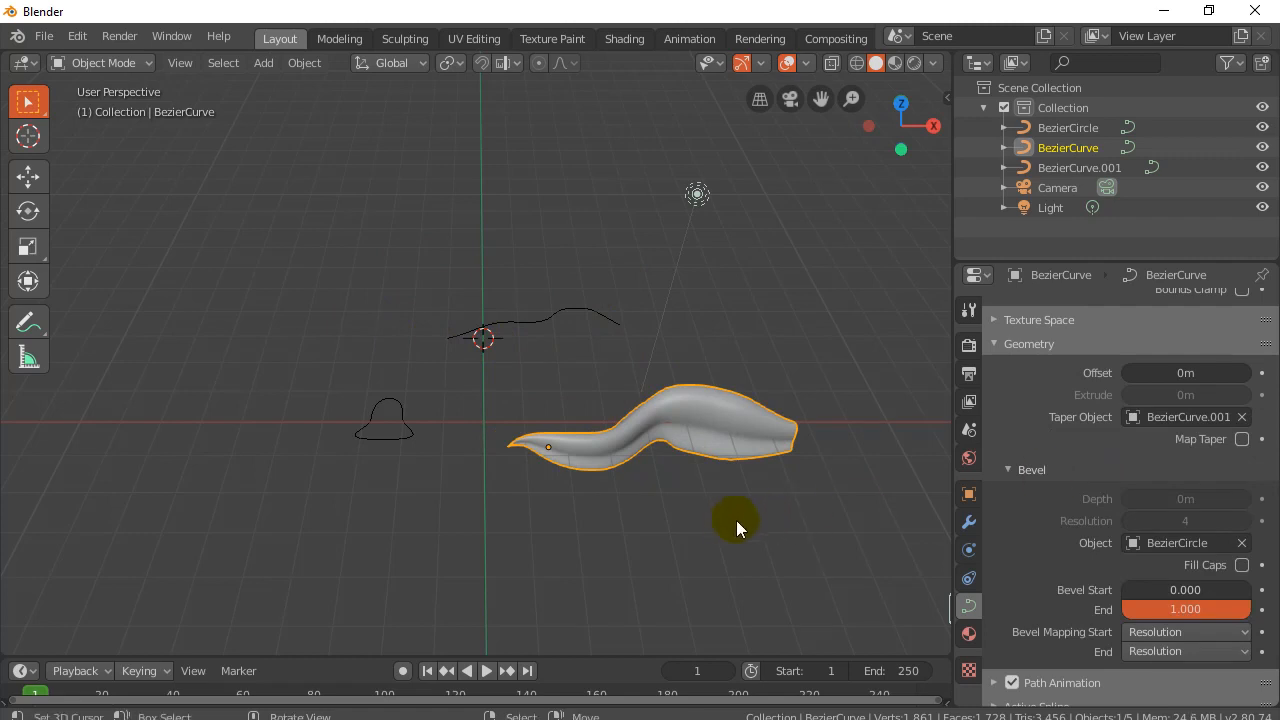
{"action": "middle_click_drag", "start_coordinate": [723, 522], "coordinate": [666, 570]}
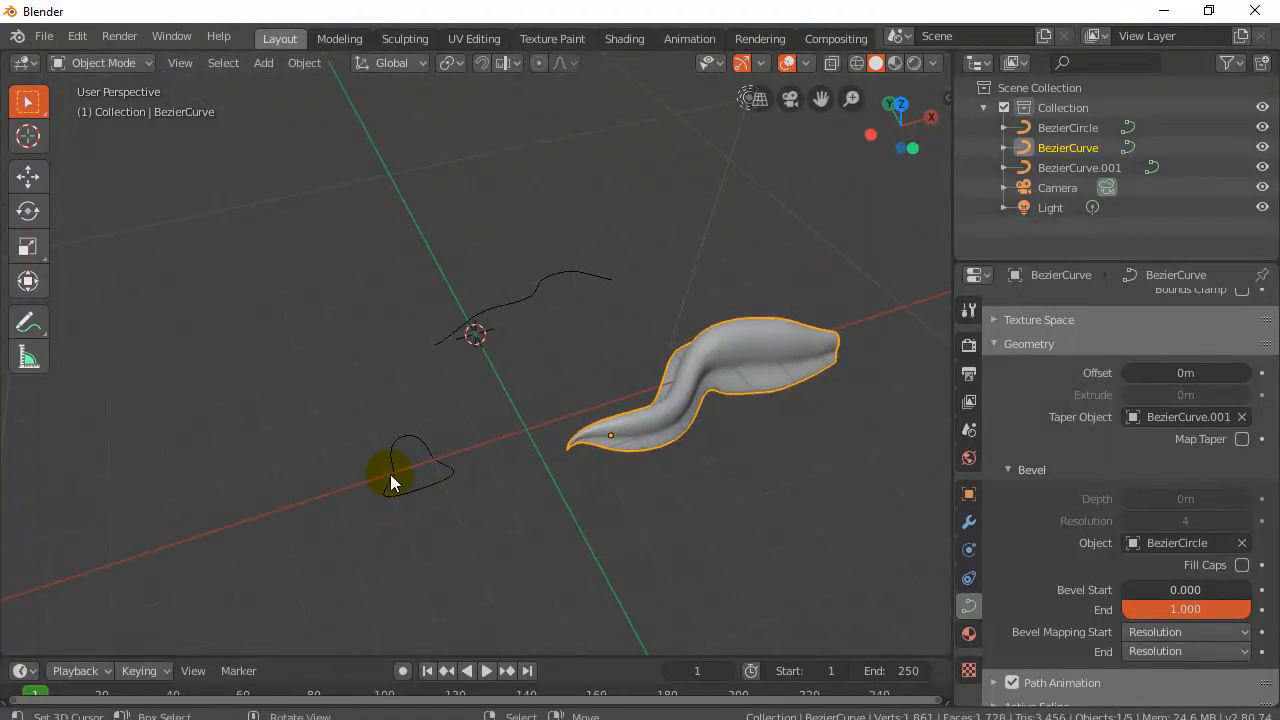
Move the last control point of the taper curve BezierCurve.001 outward along global Y to widen the swept shape's far end.
{"action": "left_click", "coordinate": [511, 312]}
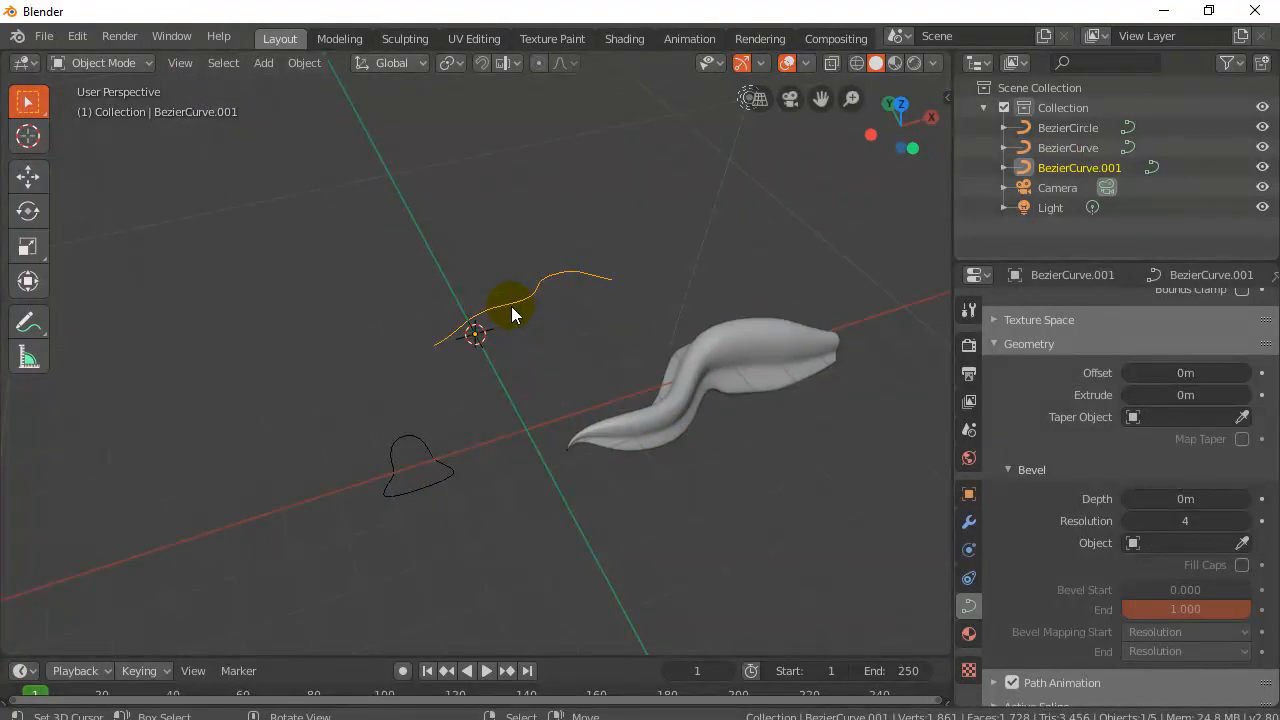
{"action": "middle_click_drag", "start_coordinate": [786, 477], "coordinate": [631, 359]}
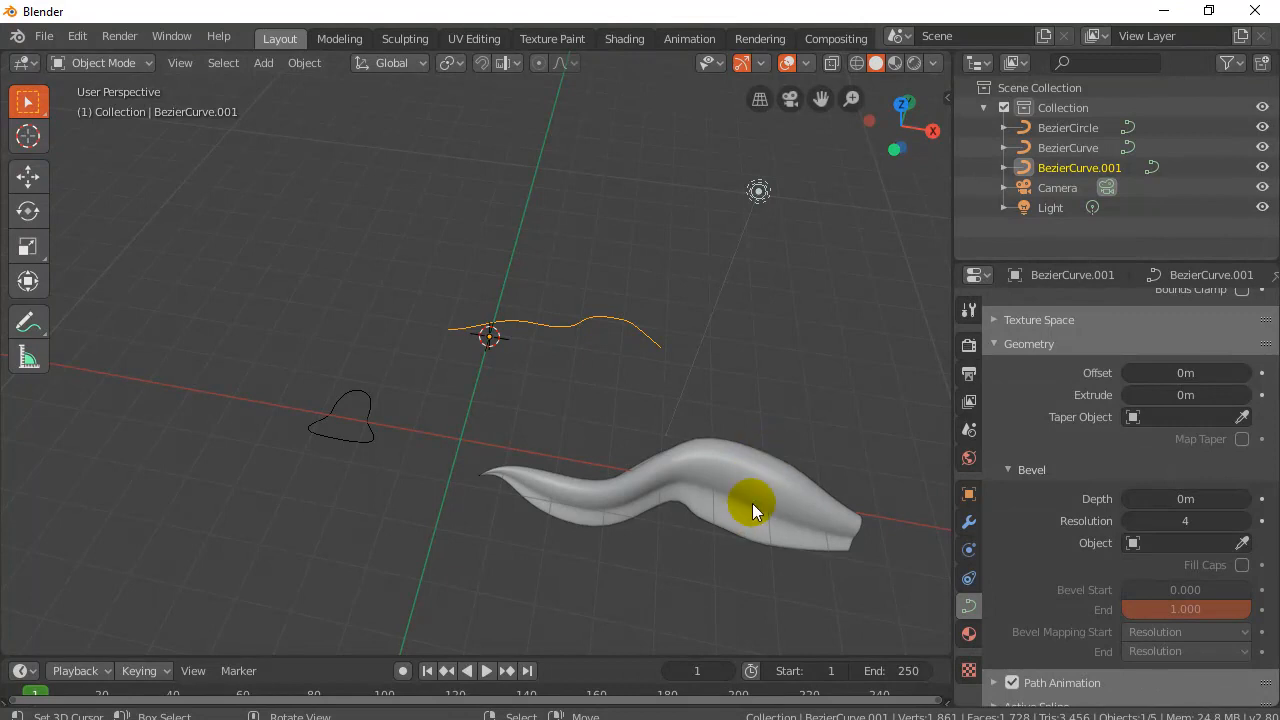
{"action": "key", "text": "Tab"}
{"action": "left_click", "coordinate": [654, 346]}
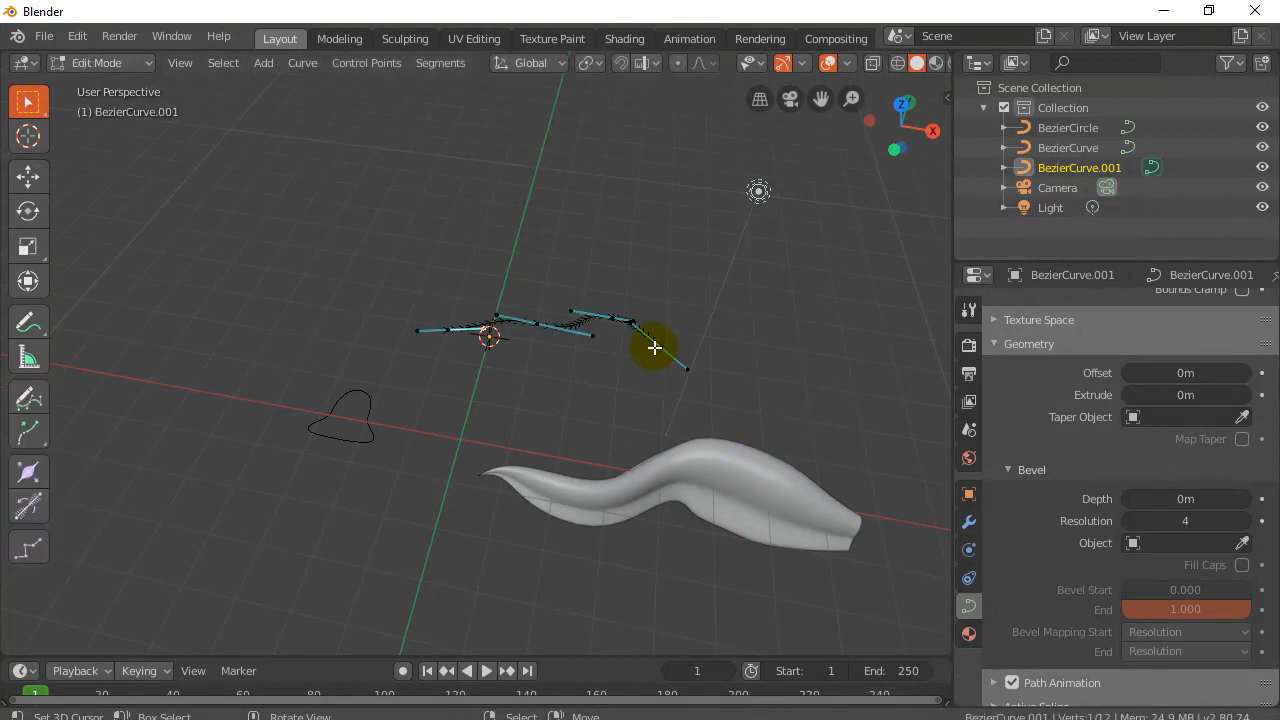
{"action": "middle_click_drag", "start_coordinate": [620, 360], "coordinate": [656, 351]}
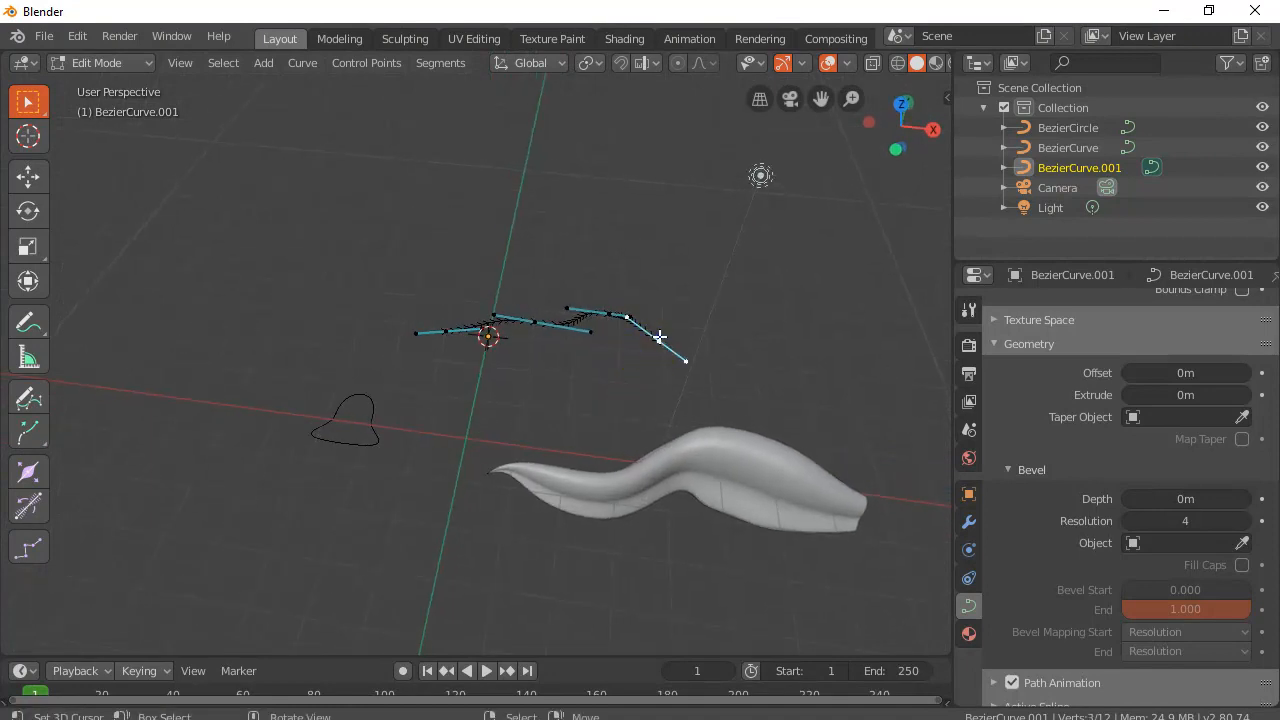
{"action": "key", "text": "g"}
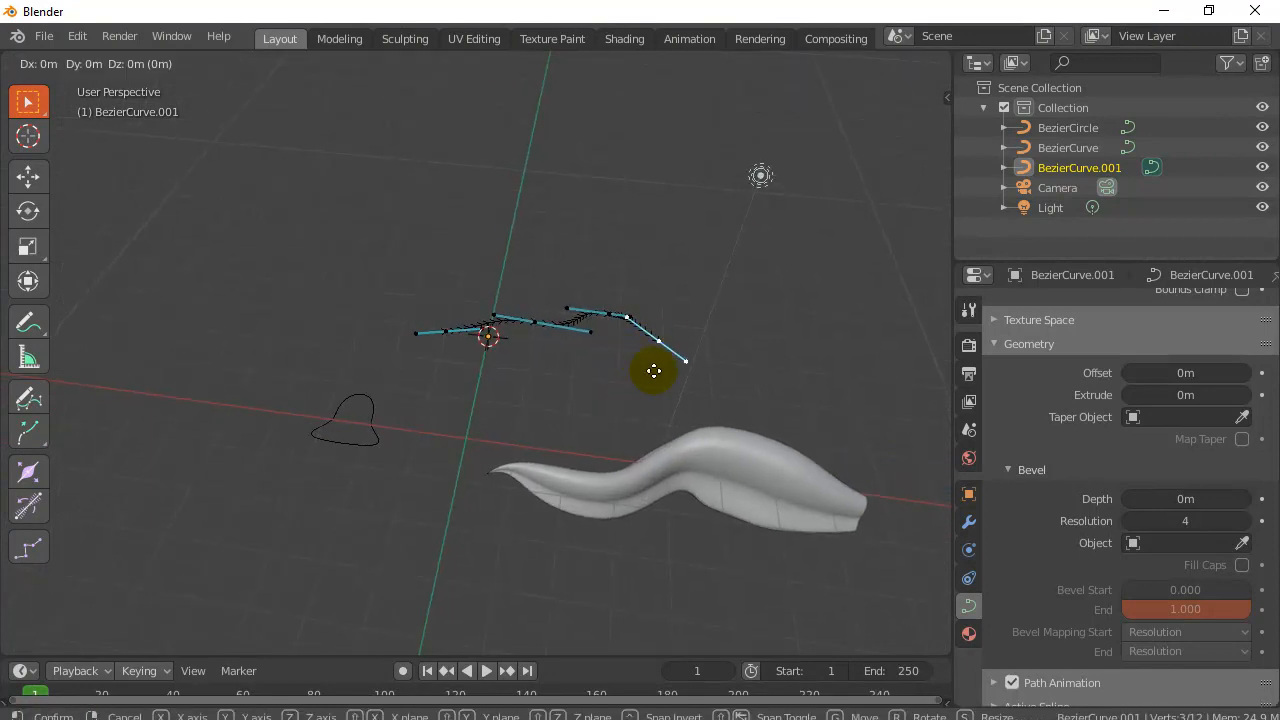
{"action": "key", "text": "y"}
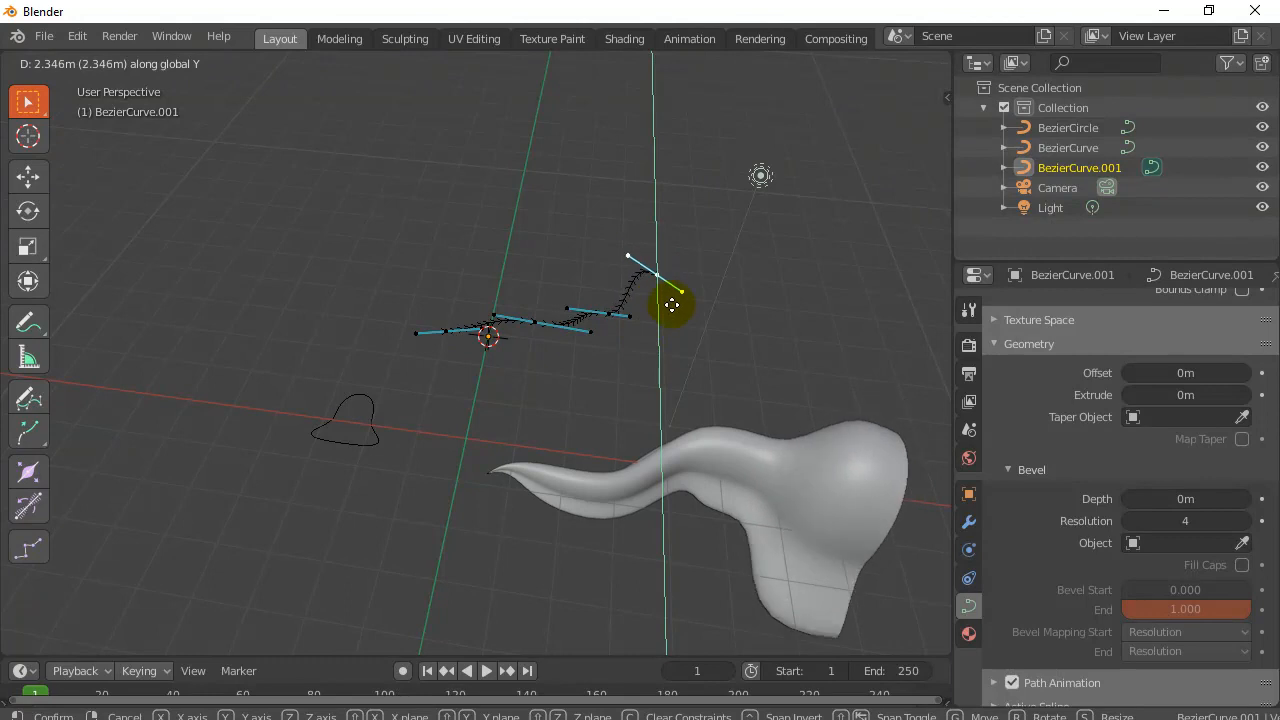
{"action": "left_click", "coordinate": [681, 308]}
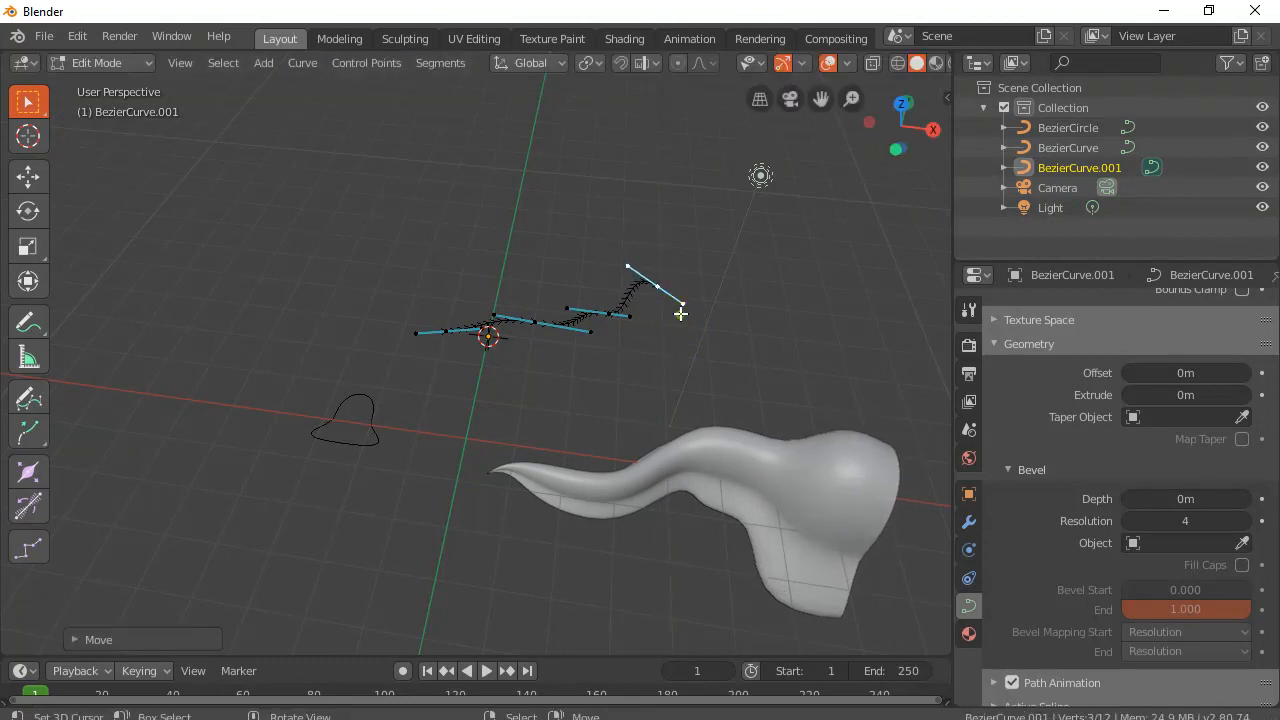
Move the outer handle of the taper curve's last control point outward along global Y to make the end flare smoothly.
{"action": "key", "text": "g"}
{"action": "key", "text": "y"}
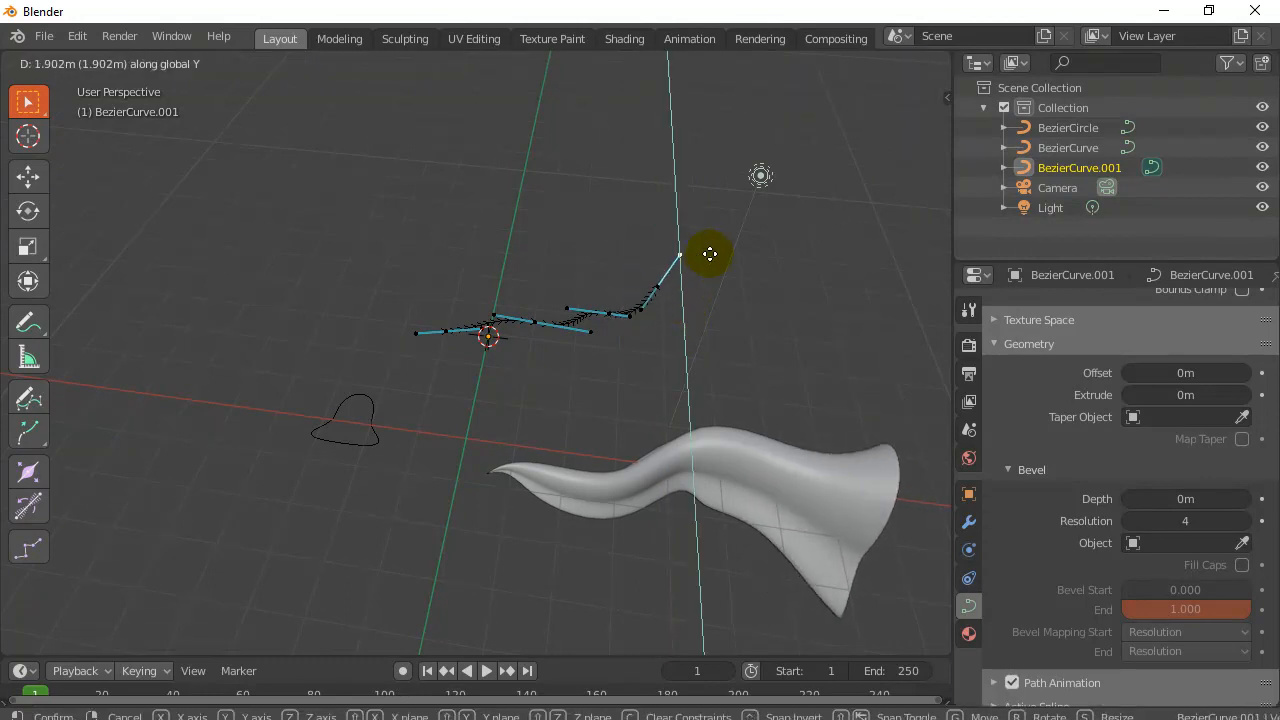
{"action": "left_click", "coordinate": [716, 279]}
{"action": "middle_click_drag", "start_coordinate": [600, 444], "coordinate": [520, 480]}
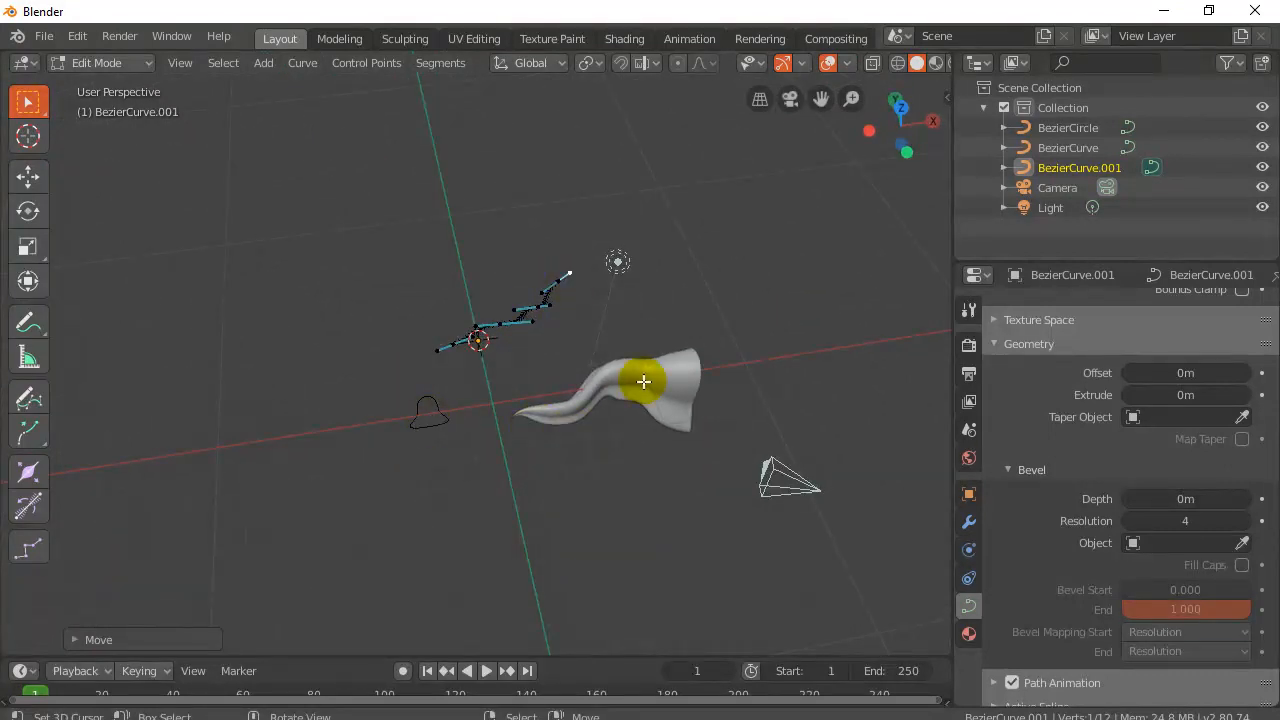
{"action": "scroll", "coordinate": [636, 418], "scroll_direction": "down", "scroll_amount": 2}
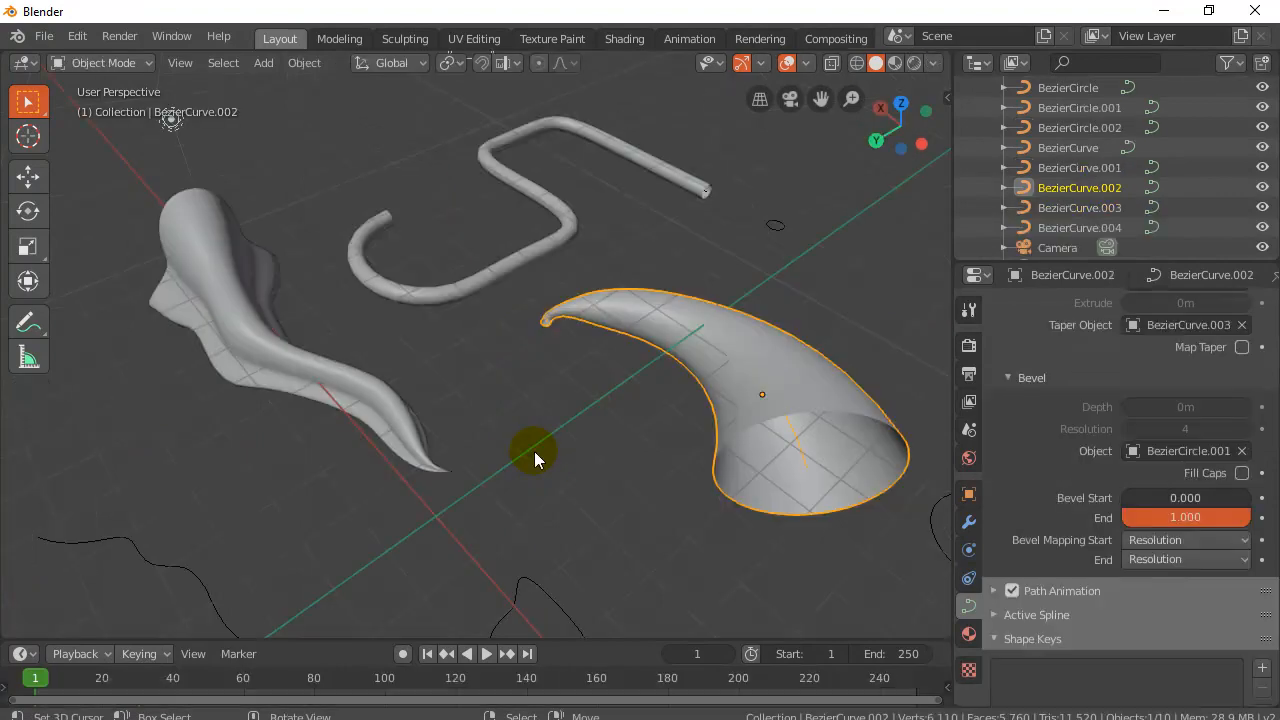
Examine the horn and the bent tube from several angles, selecting the horn's bevel circle, its taper curve and the tube in turn.
{"action": "middle_click_drag", "start_coordinate": [643, 491], "coordinate": [180, 360]}
{"action": "middle_click_drag", "start_coordinate": [256, 453], "coordinate": [317, 461]}
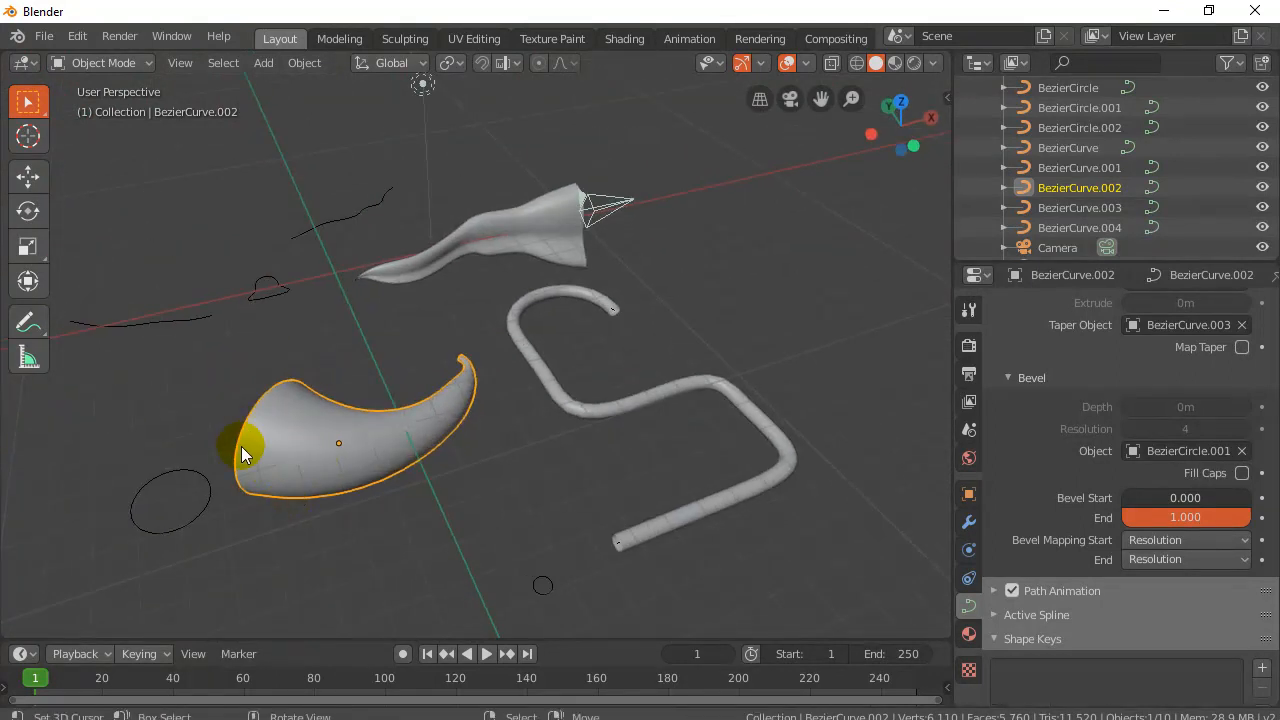
{"action": "middle_click_drag", "start_coordinate": [241, 446], "coordinate": [437, 386]}
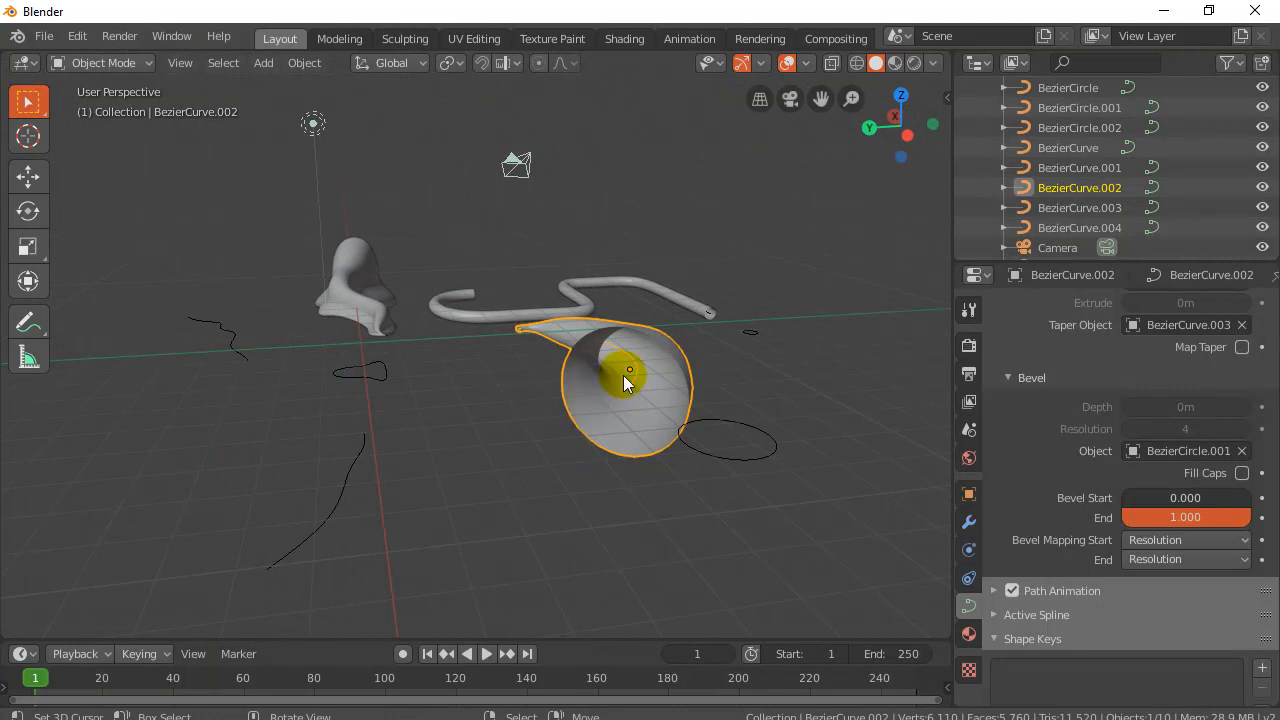
{"action": "middle_click_drag", "start_coordinate": [539, 327], "coordinate": [674, 458]}
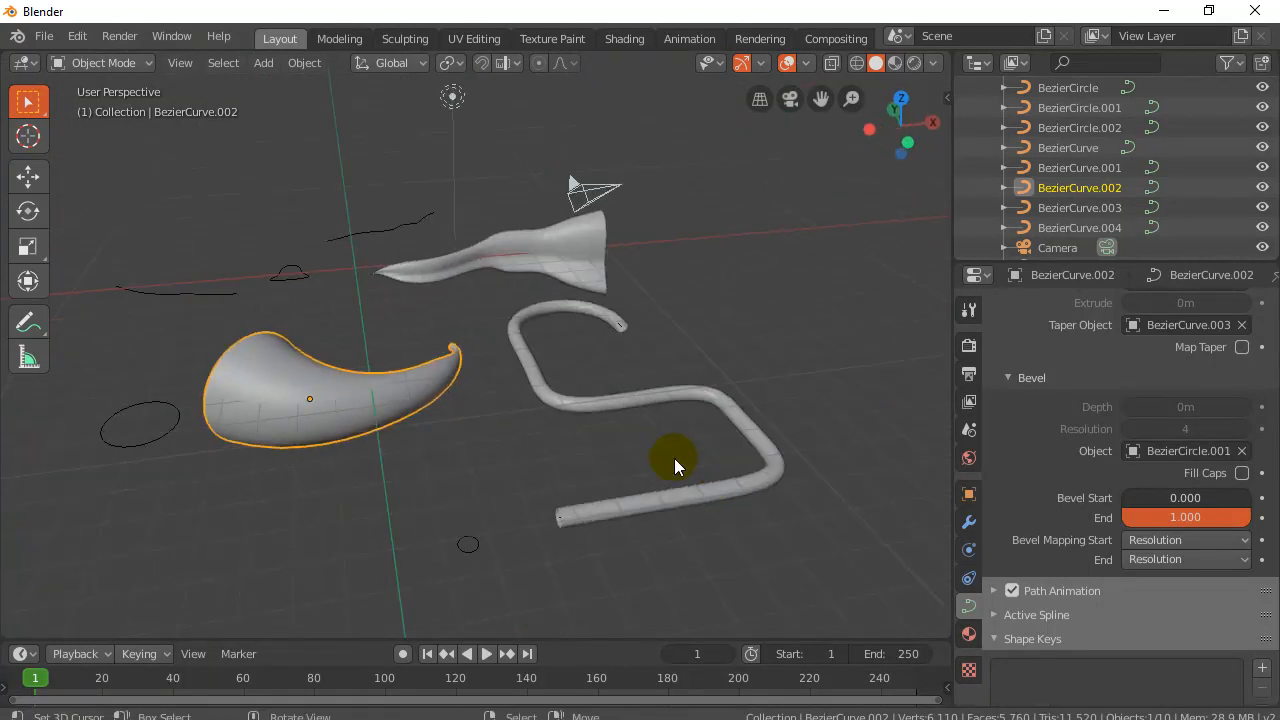
{"action": "left_click", "coordinate": [184, 428]}
{"action": "middle_click_drag", "start_coordinate": [220, 490], "coordinate": [251, 417]}
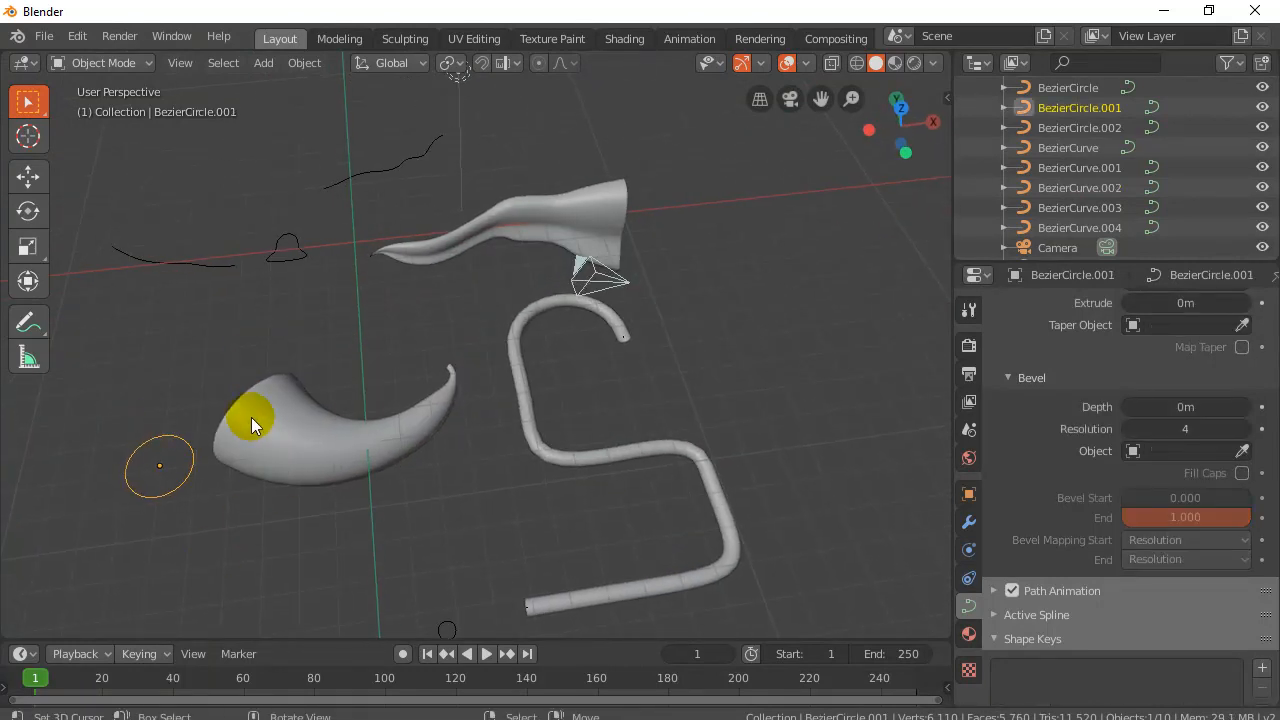
{"action": "left_click", "coordinate": [179, 265]}
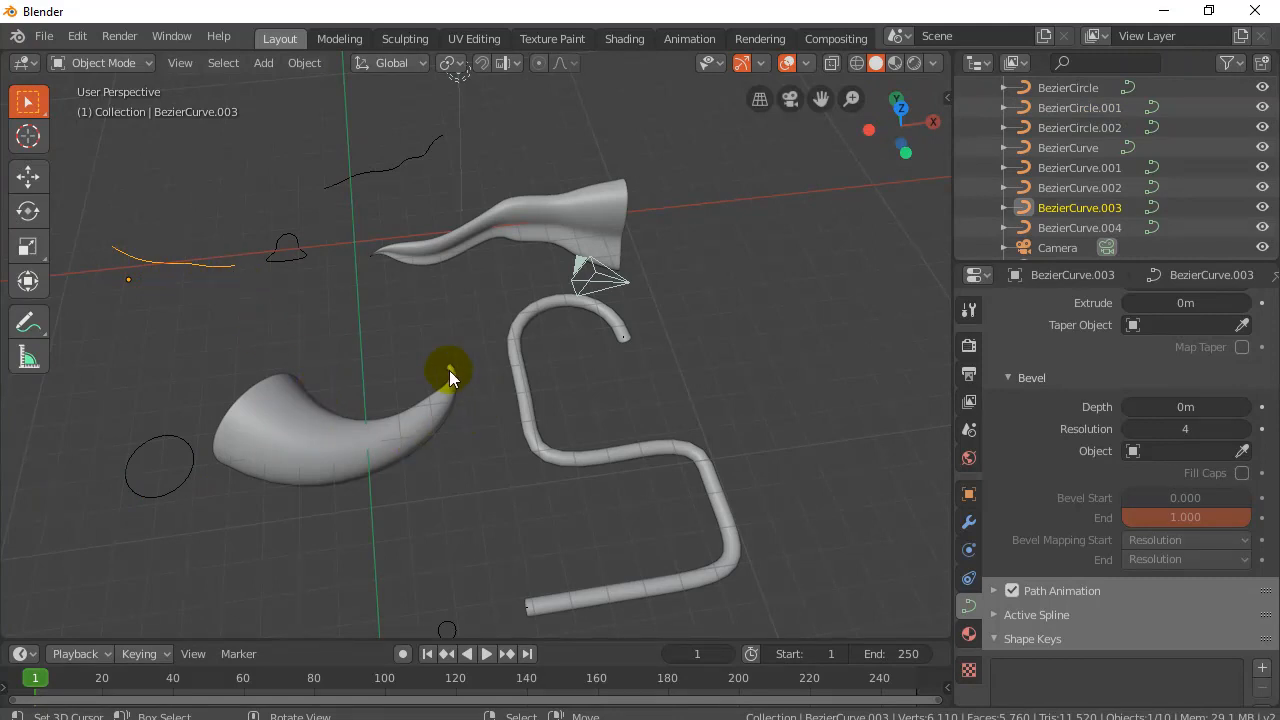
{"action": "left_click", "coordinate": [558, 460]}
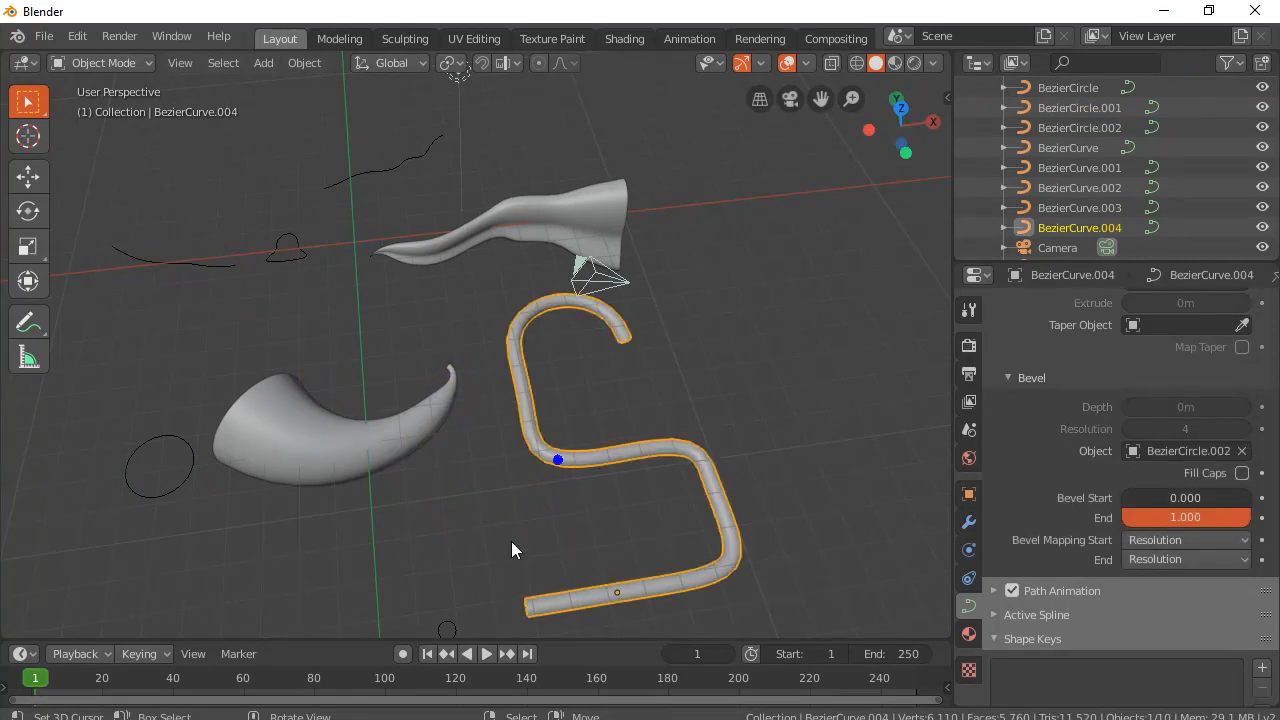
Inspect the bent tube's bevel circle BezierCircle.002 and the control points of its path BezierCurve.004.
{"action": "middle_click_drag", "start_coordinate": [511, 541], "coordinate": [493, 481]}
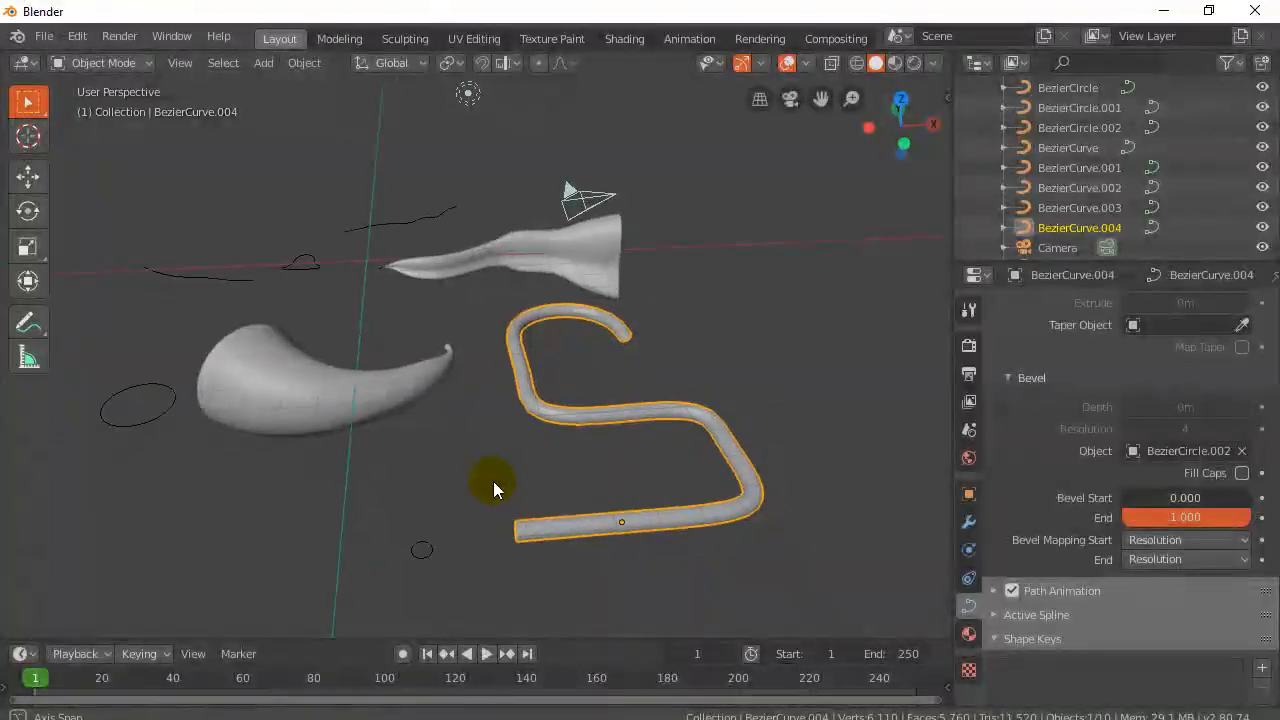
{"action": "left_click", "coordinate": [428, 551]}
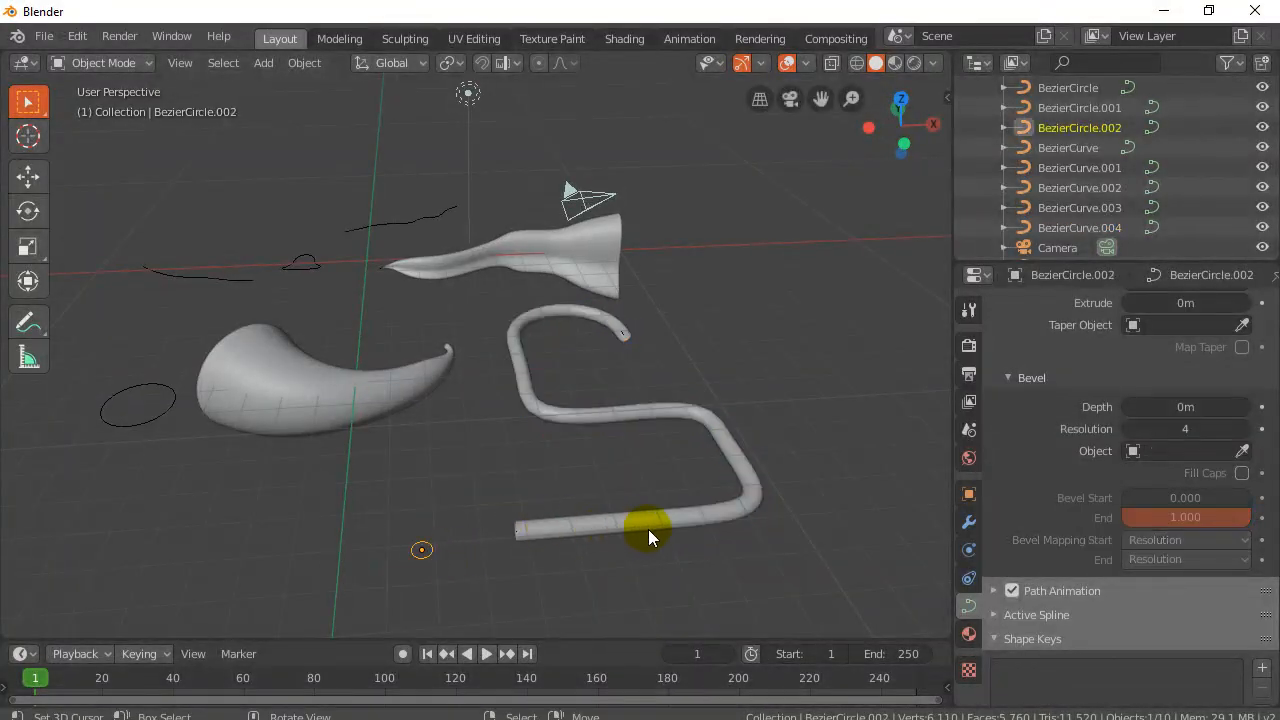
{"action": "left_click", "coordinate": [521, 372]}
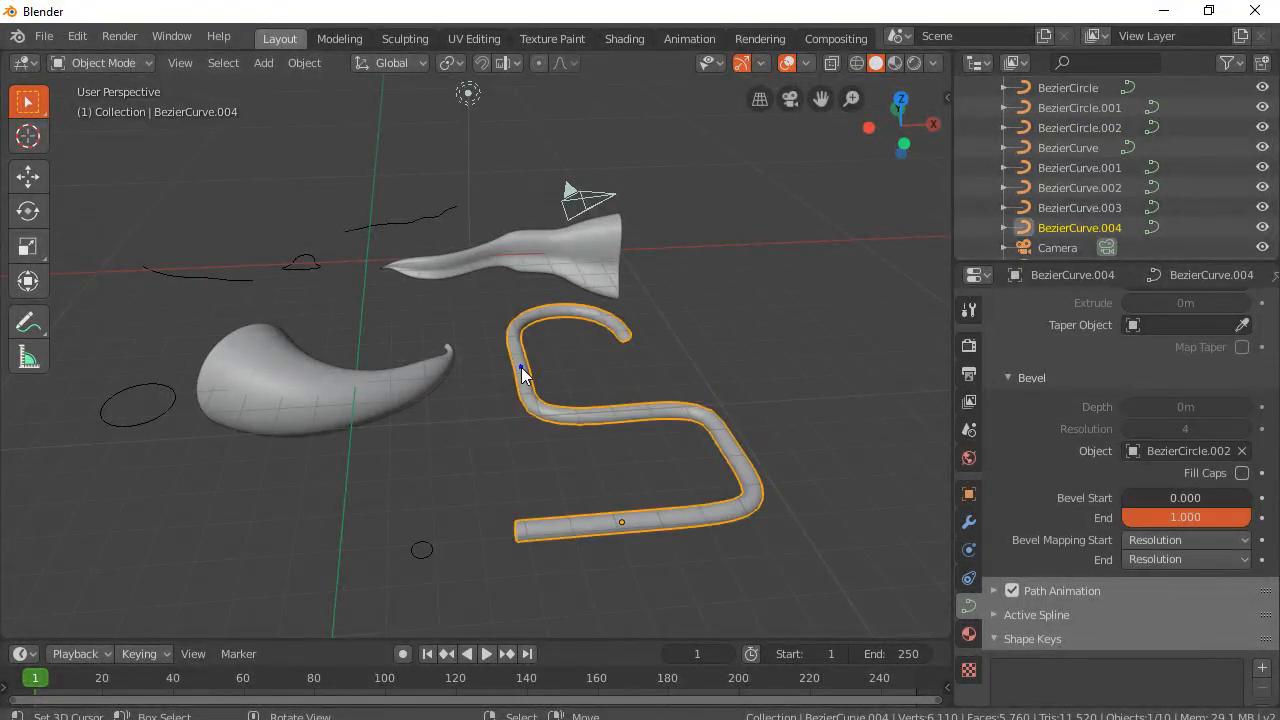
{"action": "key", "text": "Tab"}
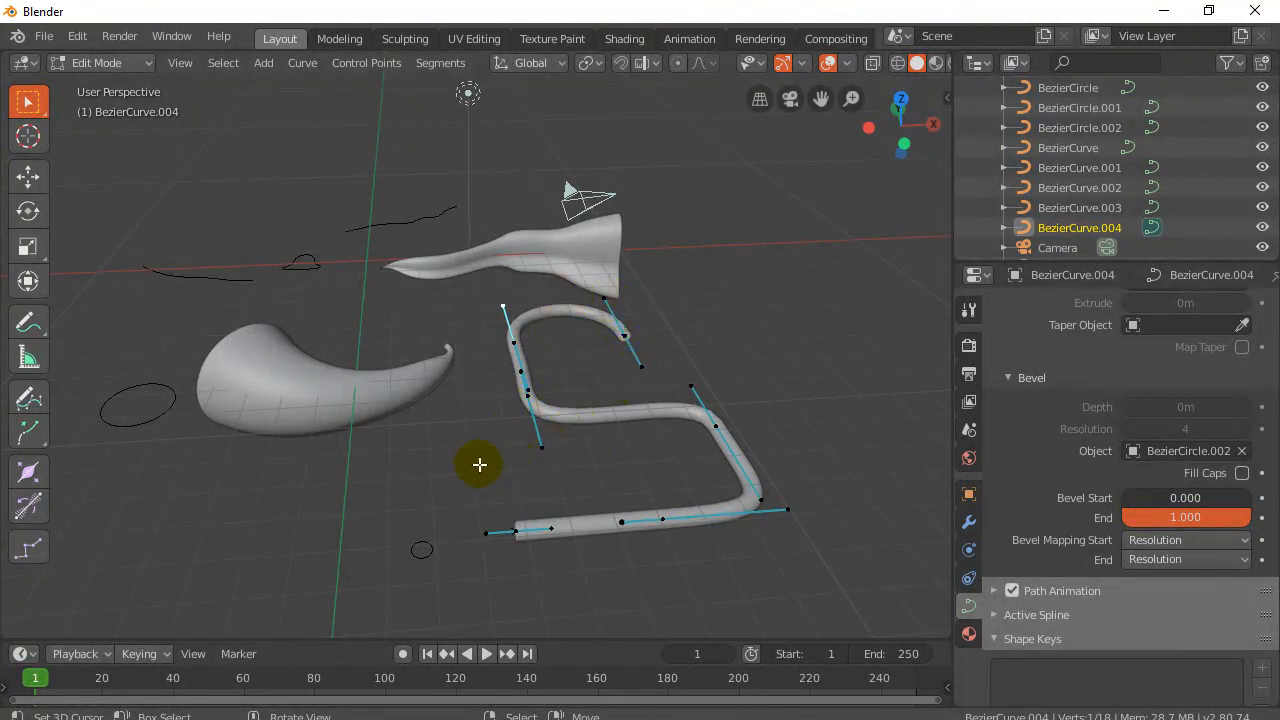
{"action": "middle_click_drag", "start_coordinate": [463, 443], "coordinate": [657, 423]}
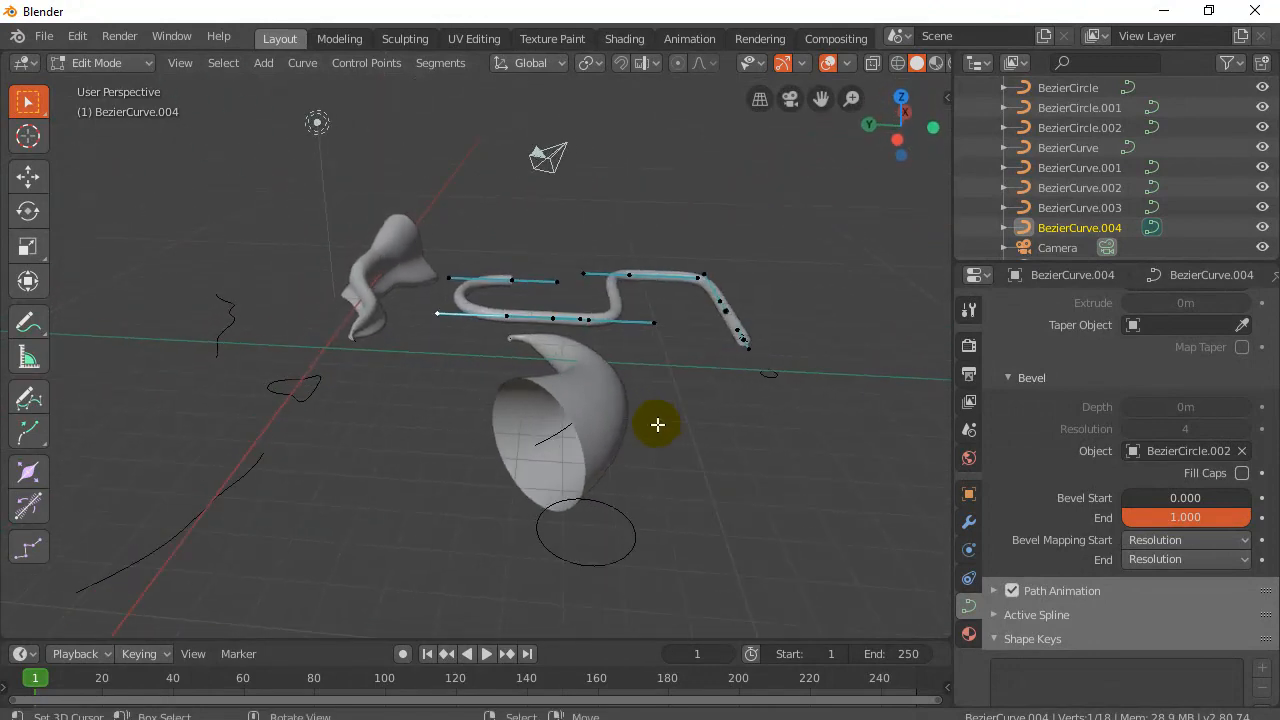
{"action": "key", "text": "Tab"}
Enable Fill Caps on the horn BezierCurve.002 to close its open ends, toggling the option to compare capped and open.
{"action": "left_click", "coordinate": [591, 414]}
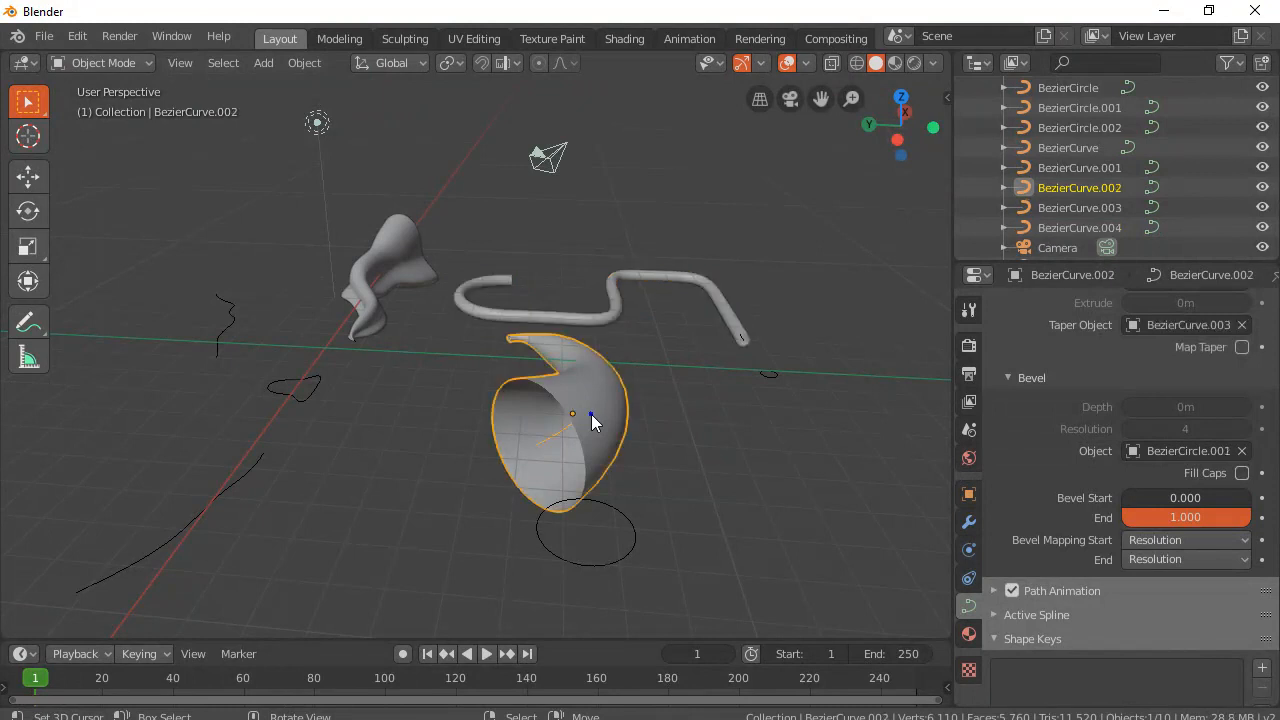
{"action": "left_click", "coordinate": [1242, 473]}
{"action": "left_click", "coordinate": [1242, 473]}
{"action": "left_click", "coordinate": [1242, 473]}
{"action": "left_click", "coordinate": [1242, 473]}
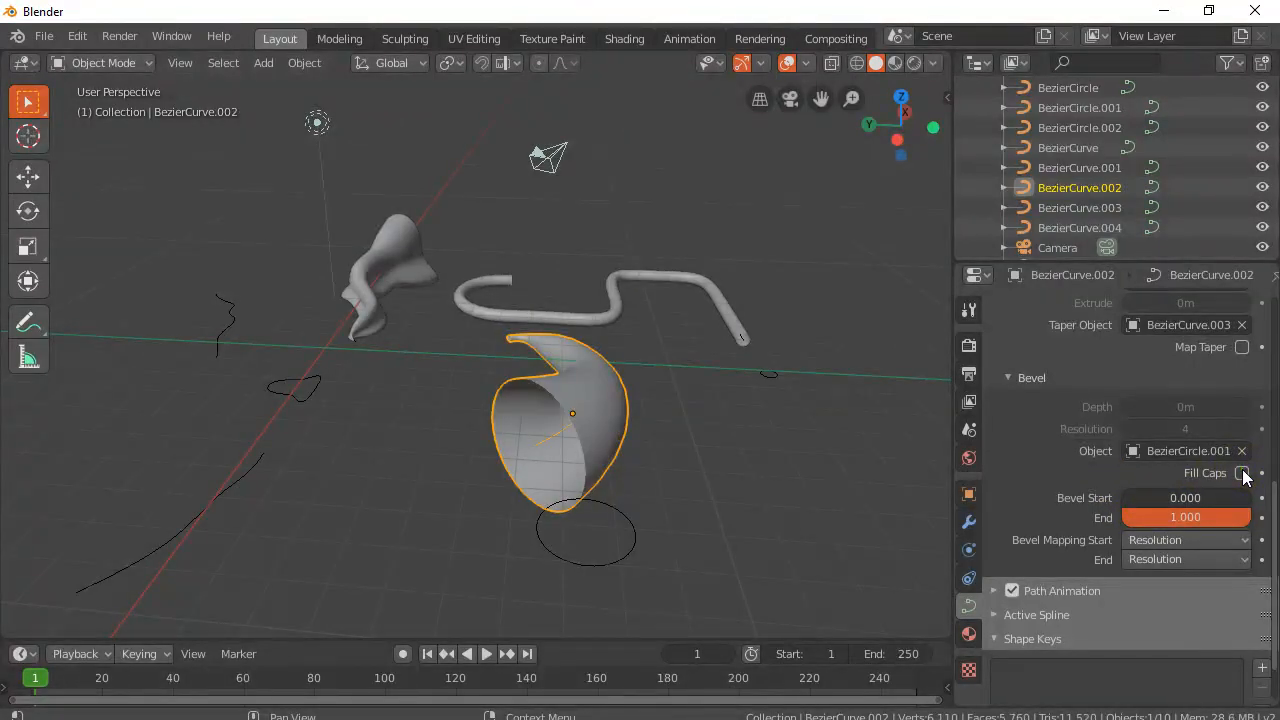
{"action": "left_click", "coordinate": [1242, 473]}
{"action": "left_click", "coordinate": [1242, 473]}
{"action": "left_click", "coordinate": [531, 474]}
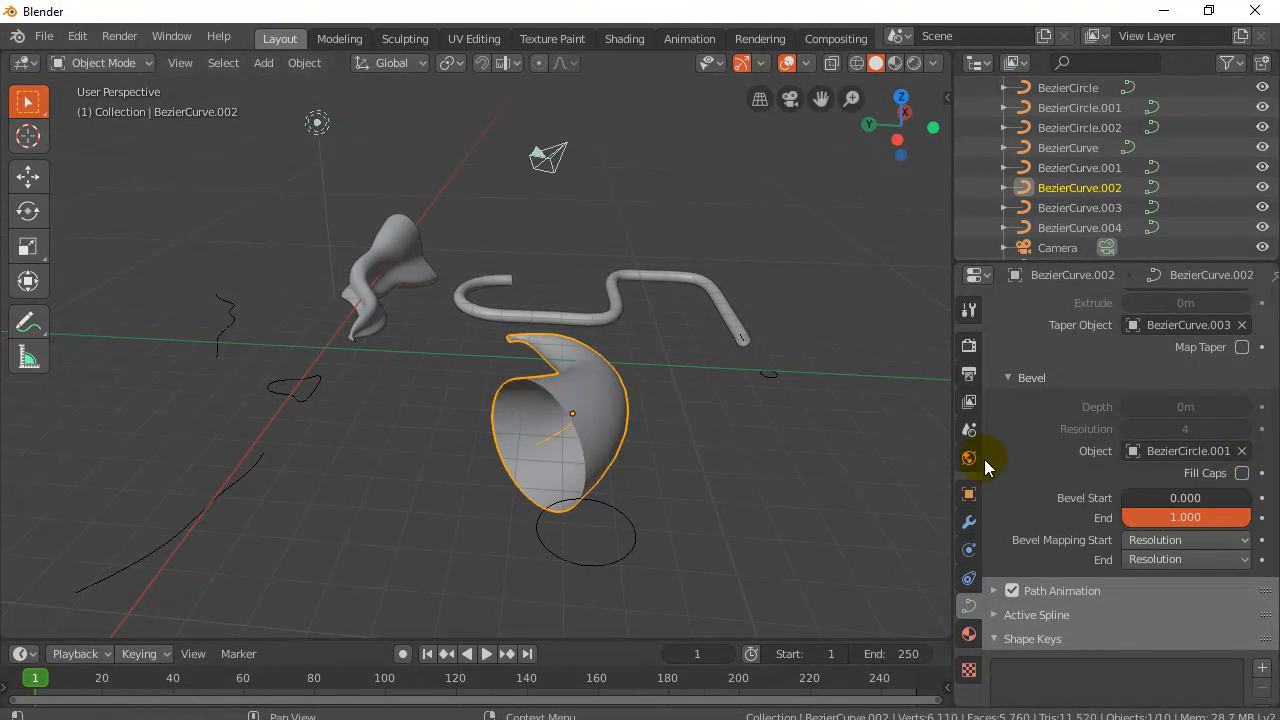
{"action": "left_click", "coordinate": [1242, 473]}
{"action": "scroll", "coordinate": [767, 499], "scroll_direction": "up", "scroll_amount": 1}
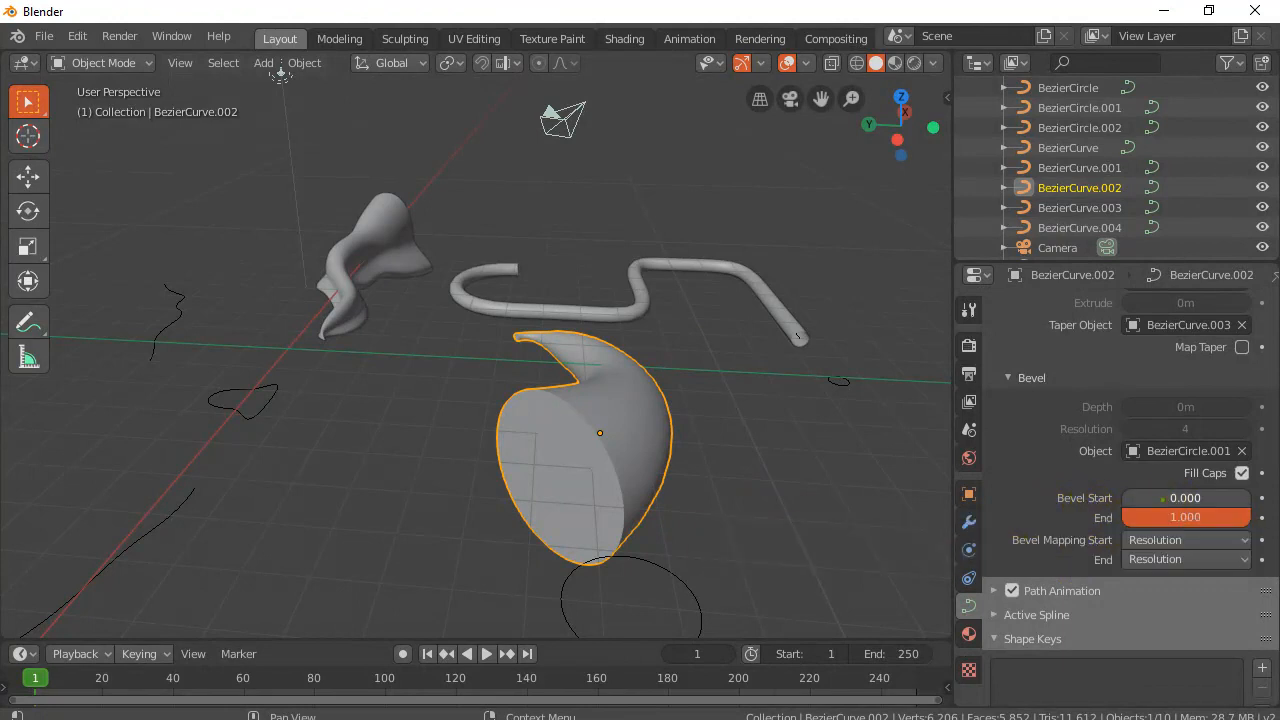
Shorten the horn's swept section by setting Bevel Start to 0.198 and Bevel End to 0.603.
{"action": "mouse_move", "coordinate": [1163, 500]}
{"action": "left_mouse_down"}
{"action": "mouse_move", "coordinate": [1204, 500]}
{"action": "mouse_move", "coordinate": [1164, 500]}
{"action": "mouse_move", "coordinate": [1192, 500]}
{"action": "mouse_move", "coordinate": [1195, 522]}
{"action": "mouse_move", "coordinate": [1152, 522]}
{"action": "left_mouse_up"}
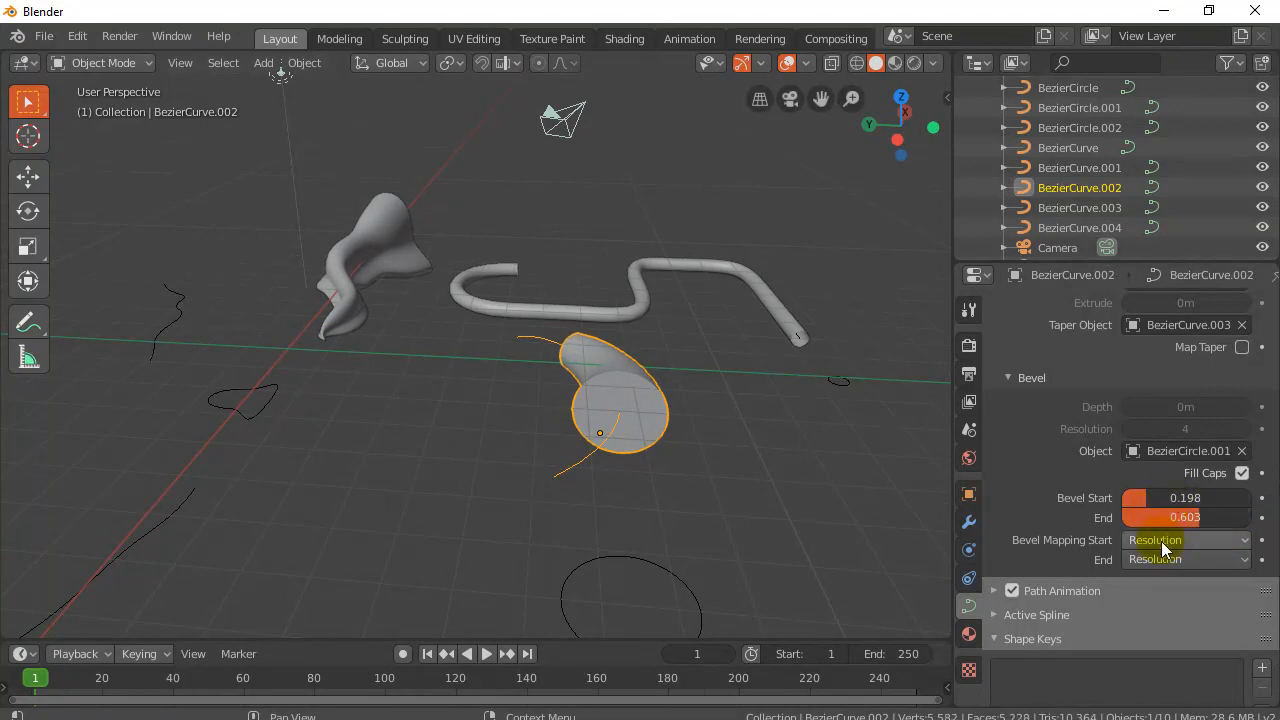
{"action": "middle_click_drag", "start_coordinate": [799, 478], "coordinate": [513, 473]}
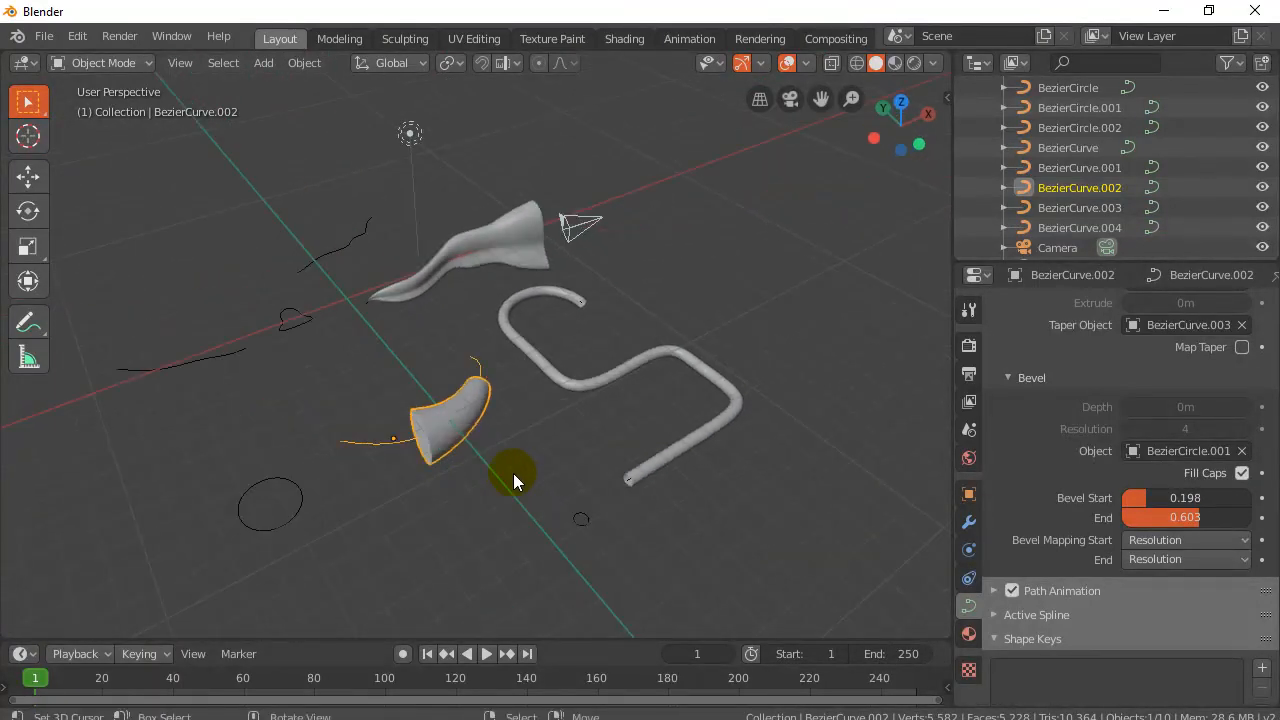